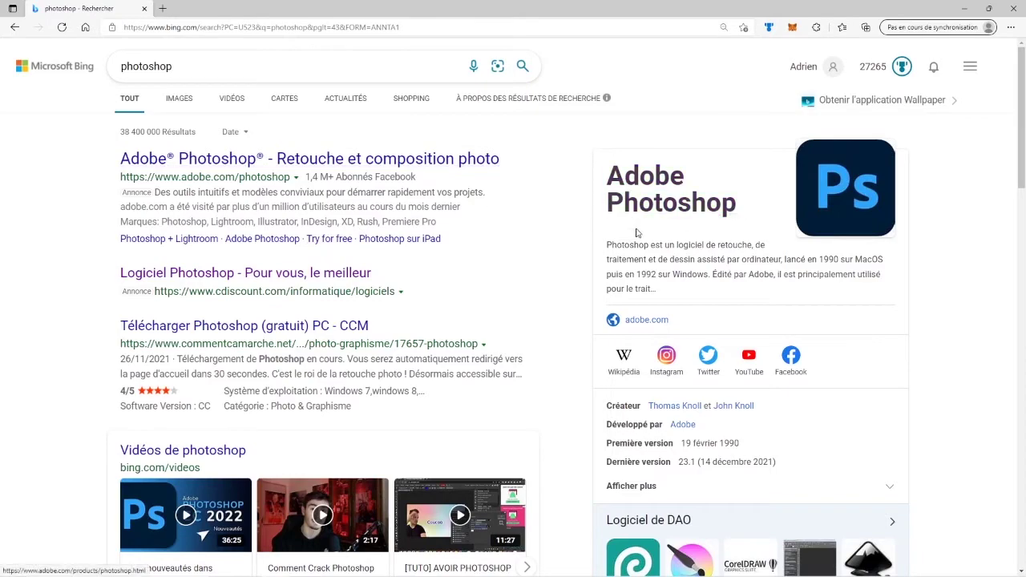
# - Search Bing for 'photoshop en ligne' using the suggestion, then scroll through the results
pyautogui.scroll(-4, 436, 232)
pyautogui.scroll(4, 437, 232)
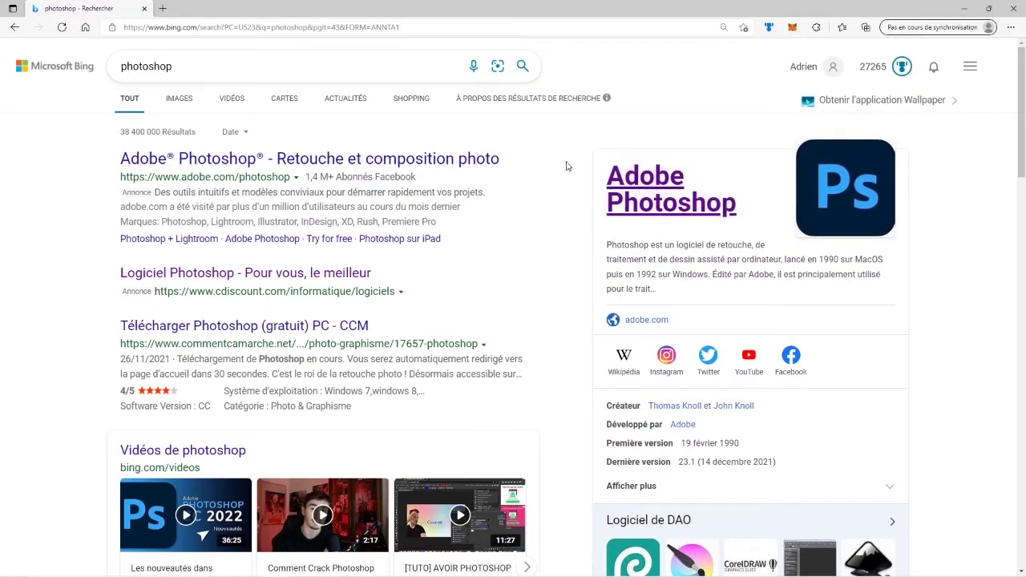
pyautogui.click(223, 66)
pyautogui.click(1, 152)
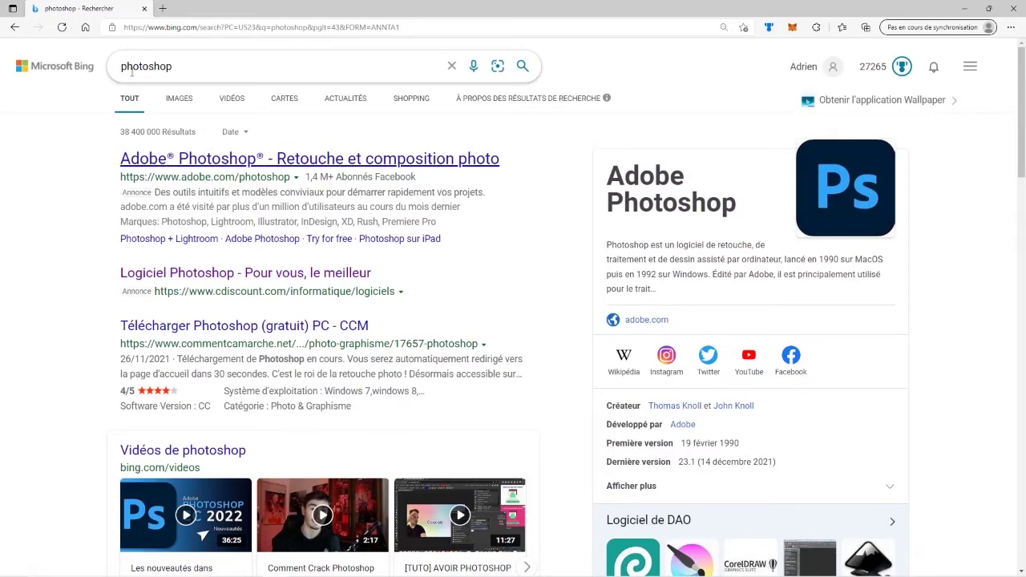
pyautogui.click(210, 69)
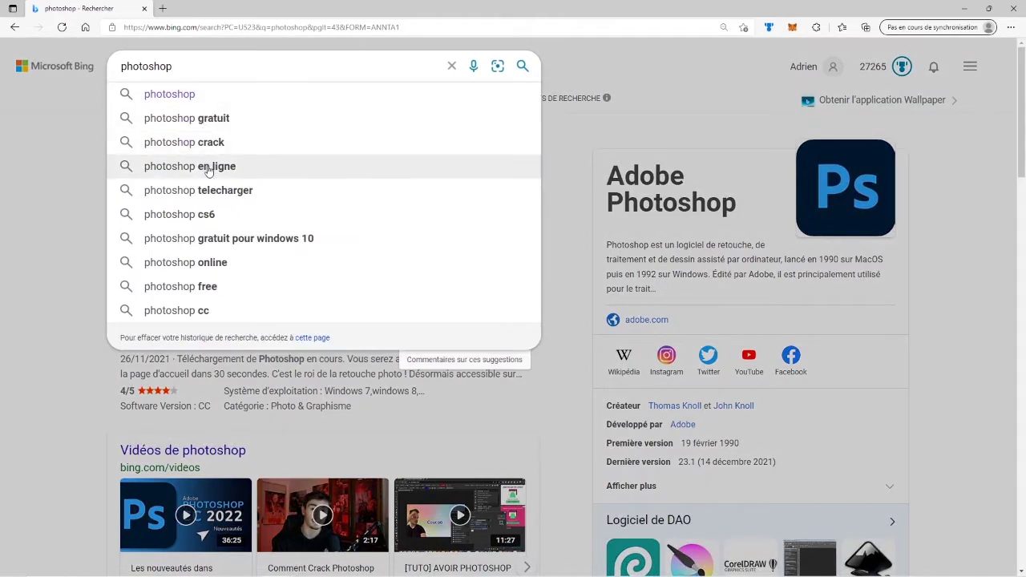
pyautogui.click(208, 167)
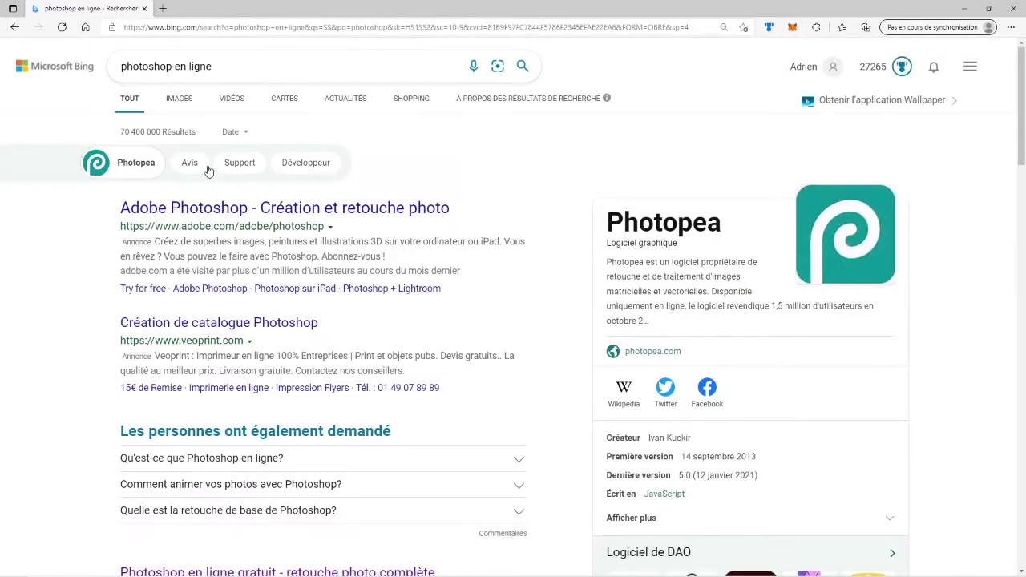
pyautogui.scroll(-1, 209, 171)
pyautogui.scroll(-2, 252, 180)
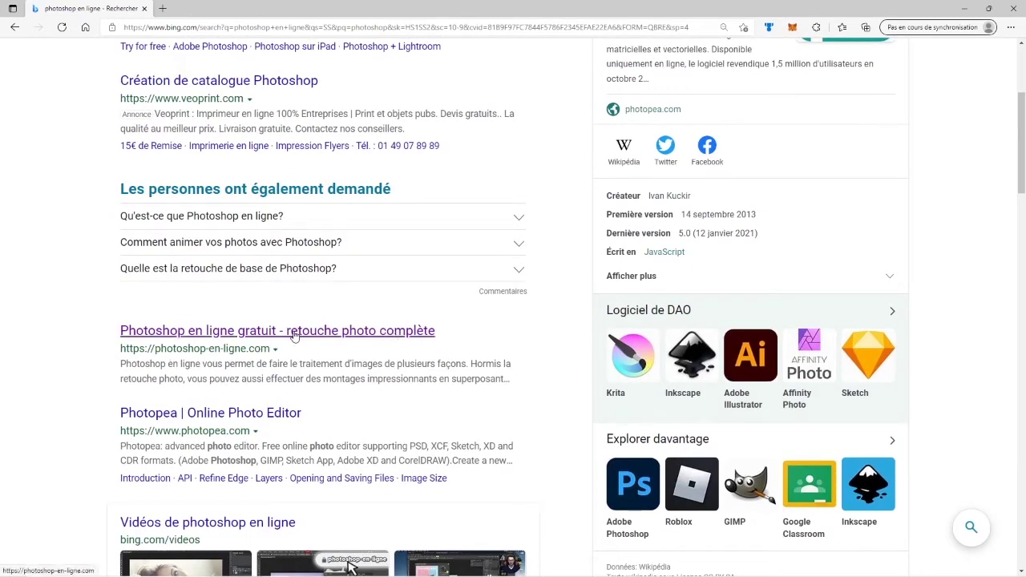
# - Open the photoshop-en-ligne.com result and scroll down to the embedded Photopea Nouveau projet screen
pyautogui.click(164, 338)
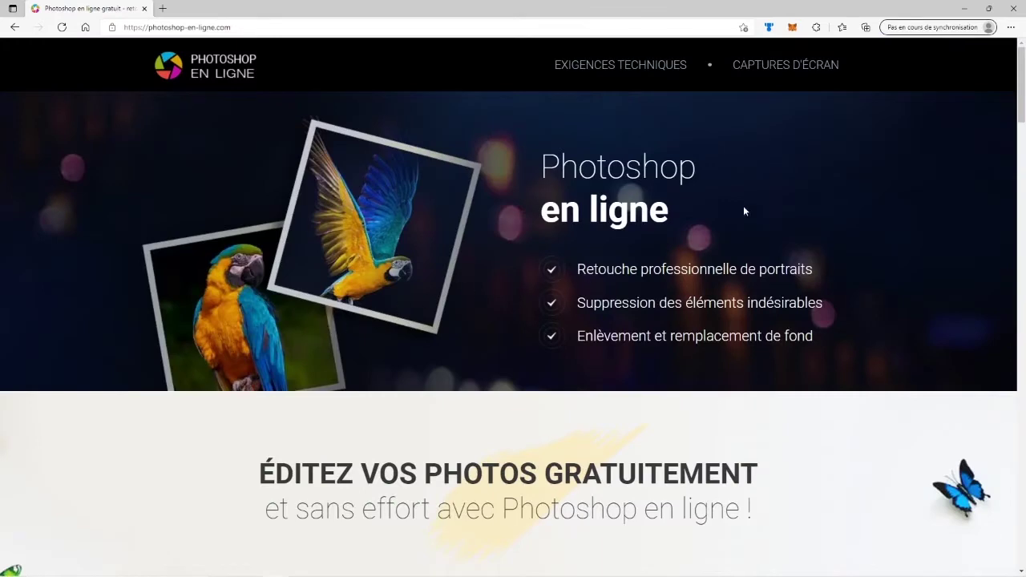
pyautogui.moveTo(586, 269); pyautogui.dragTo(716, 303)
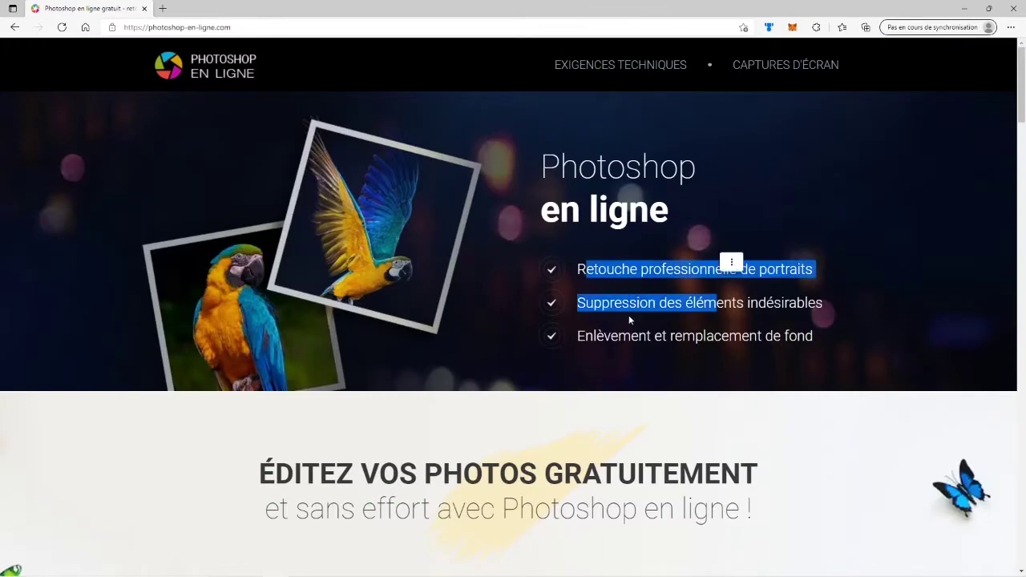
pyautogui.scroll(-4, 532, 137)
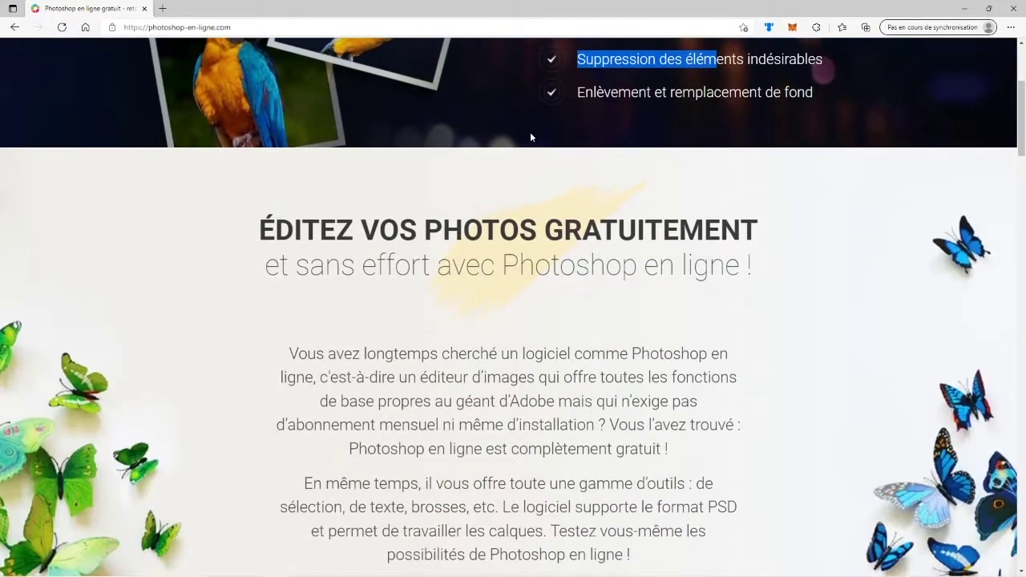
pyautogui.scroll(-7, 273, 189)
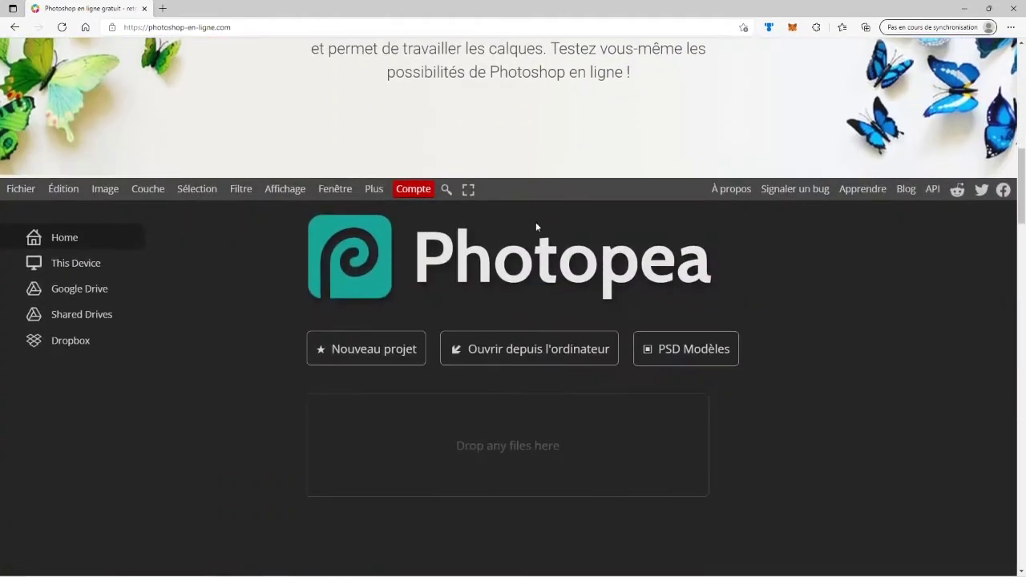
pyautogui.scroll(-1, 813, 134)
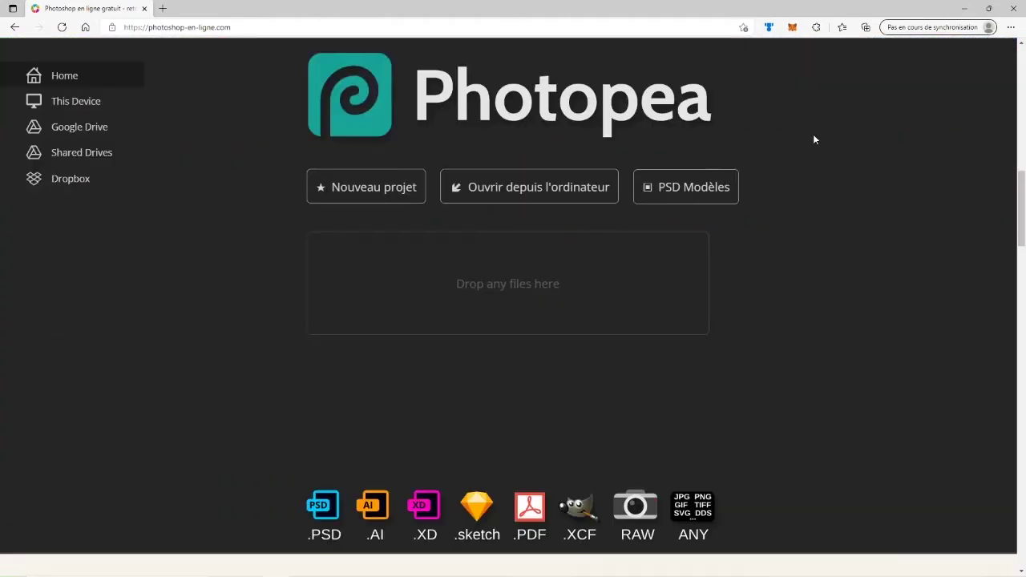
pyautogui.click(341, 191)
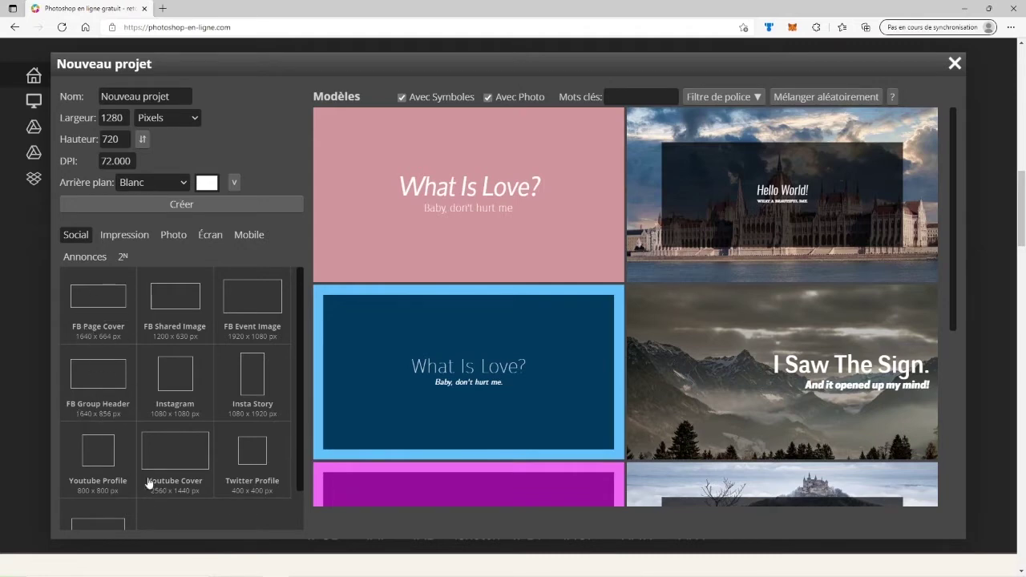
# - Browse the print, photo, screen and mobile size presets, then return to Social
pyautogui.scroll(-1, 147, 481)
pyautogui.scroll(1, 143, 475)
pyautogui.click(129, 237)
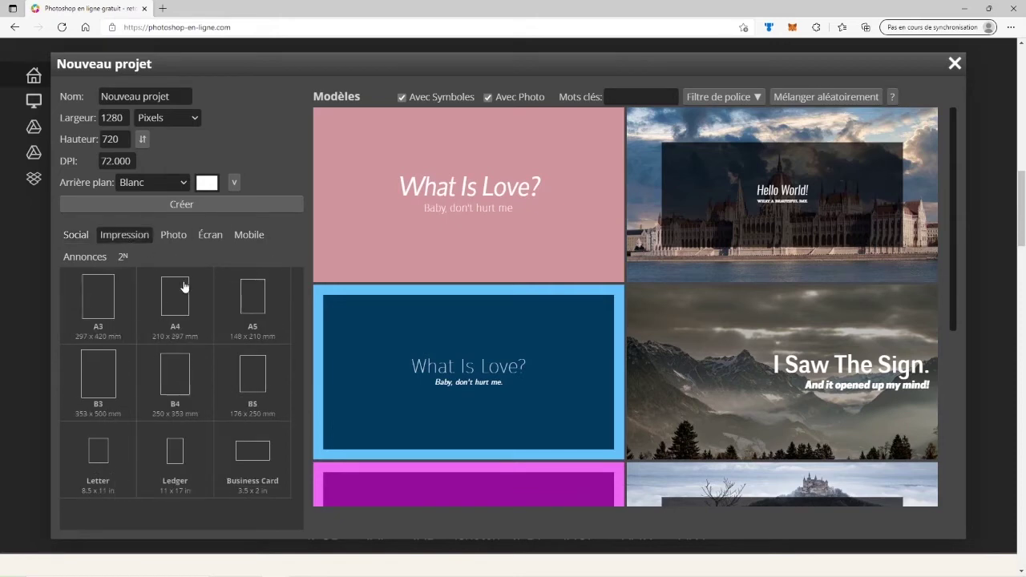
pyautogui.click(173, 235)
pyautogui.click(210, 235)
pyautogui.click(249, 235)
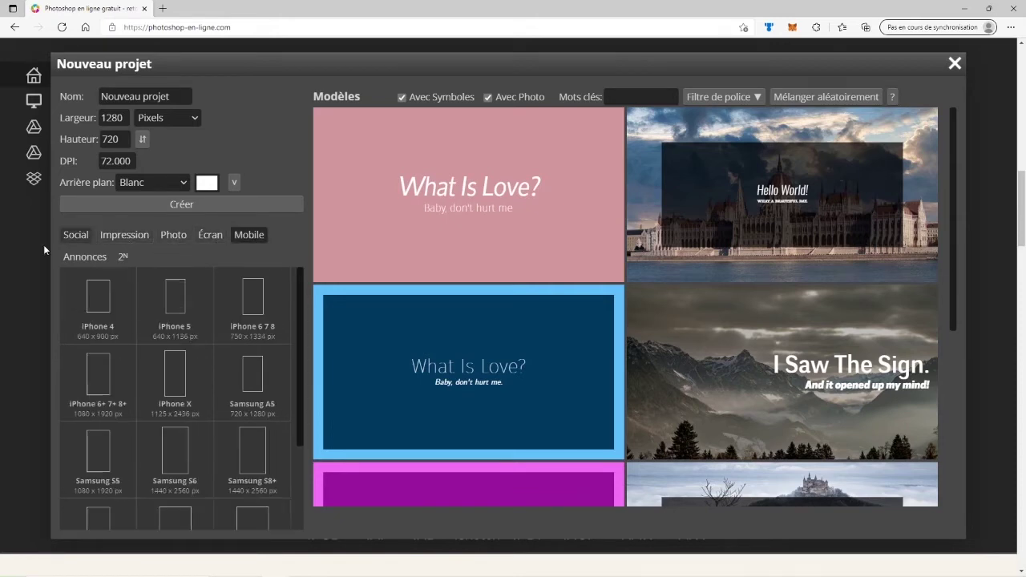
pyautogui.click(76, 235)
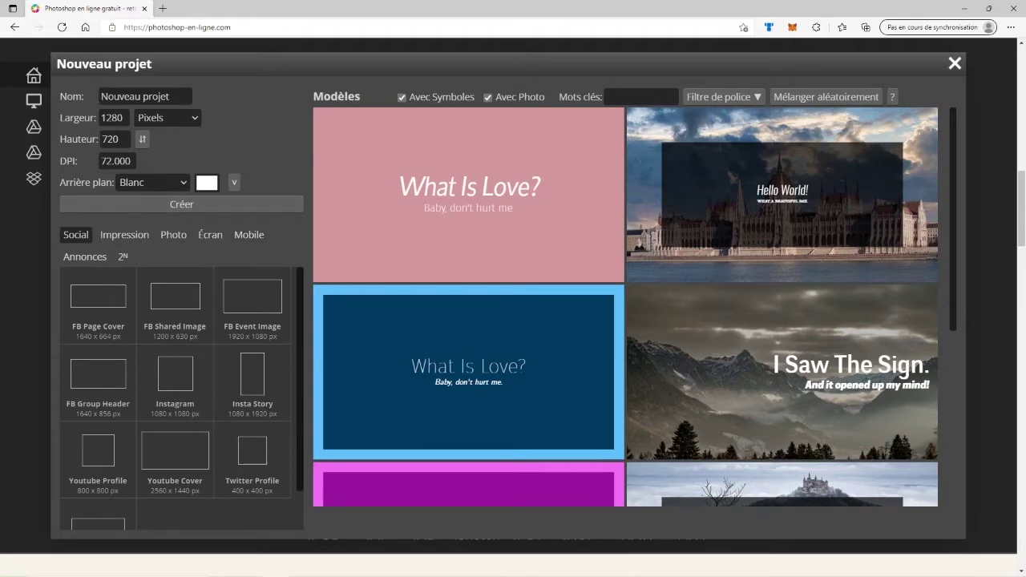
# - Keep width 1280, height 720 in pixels and create the blank white document
pyautogui.doubleClick(112, 118)
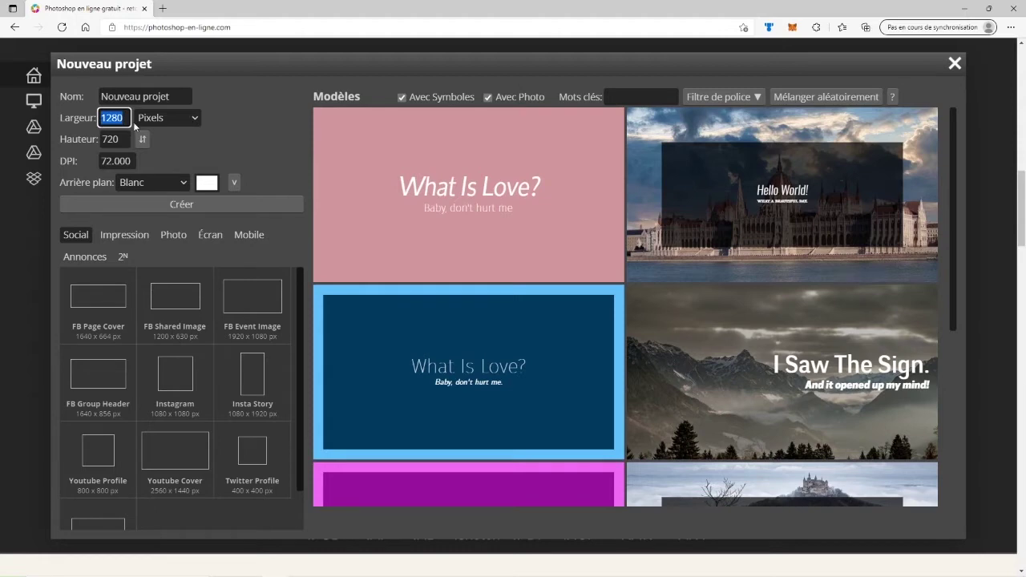
pyautogui.click(111, 139)
pyautogui.click(184, 120)
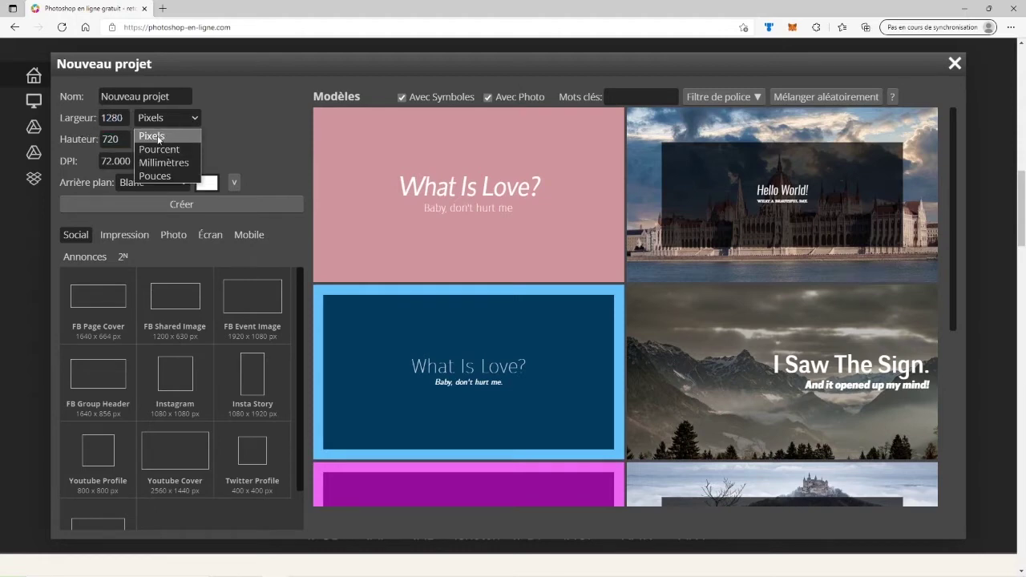
pyautogui.click(159, 136)
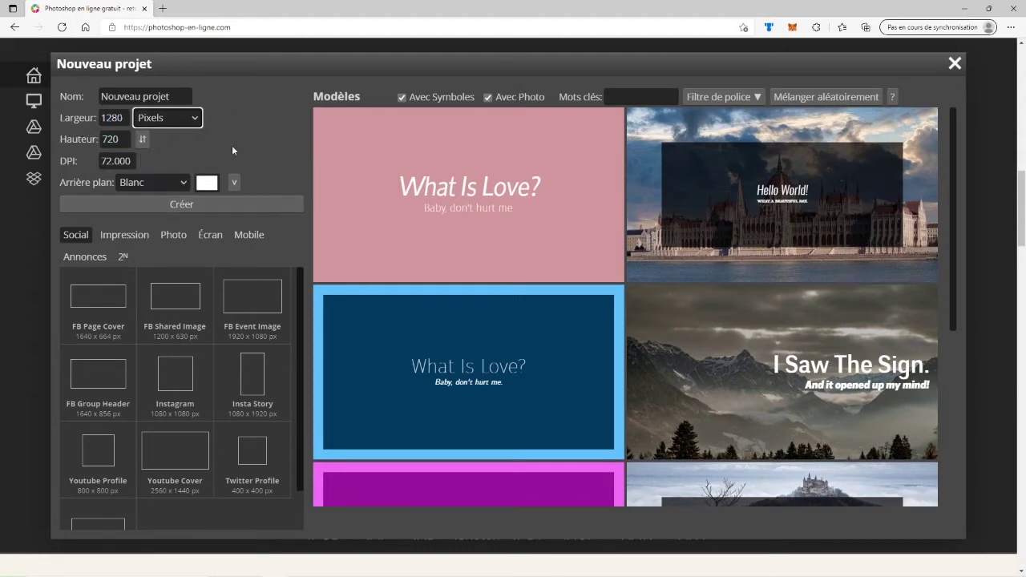
pyautogui.click(181, 204)
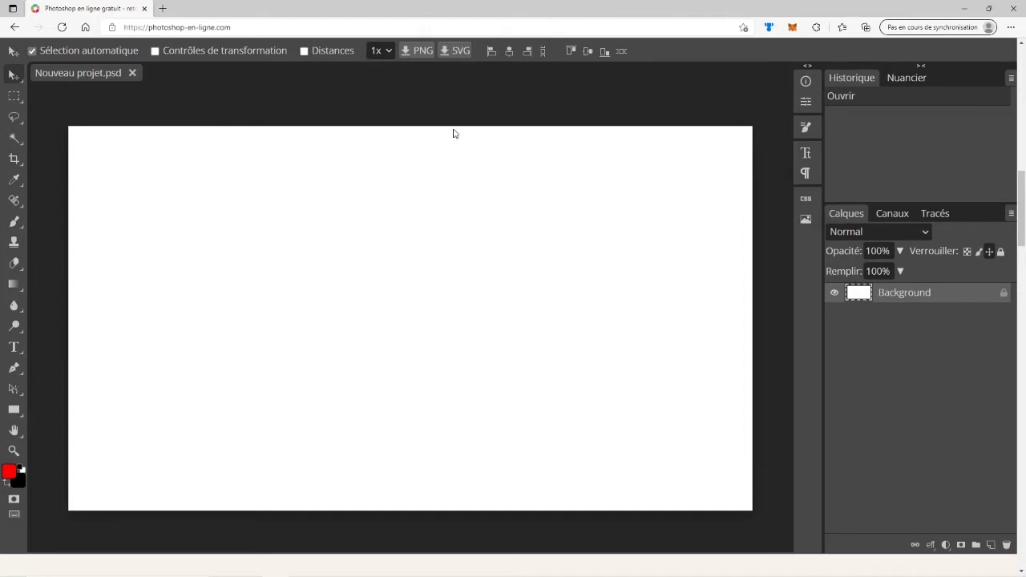
# - Look through the panel display options and scroll the editor without changing anything
pyautogui.scroll(2, 481, 135)
pyautogui.scroll(2, 545, 135)
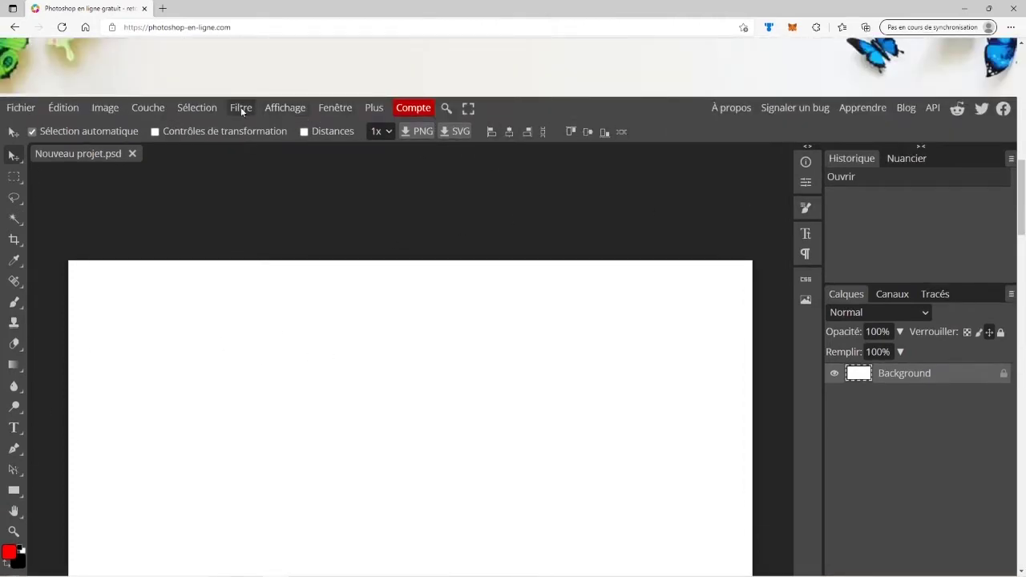
pyautogui.click(335, 108)
pyautogui.click(765, 220)
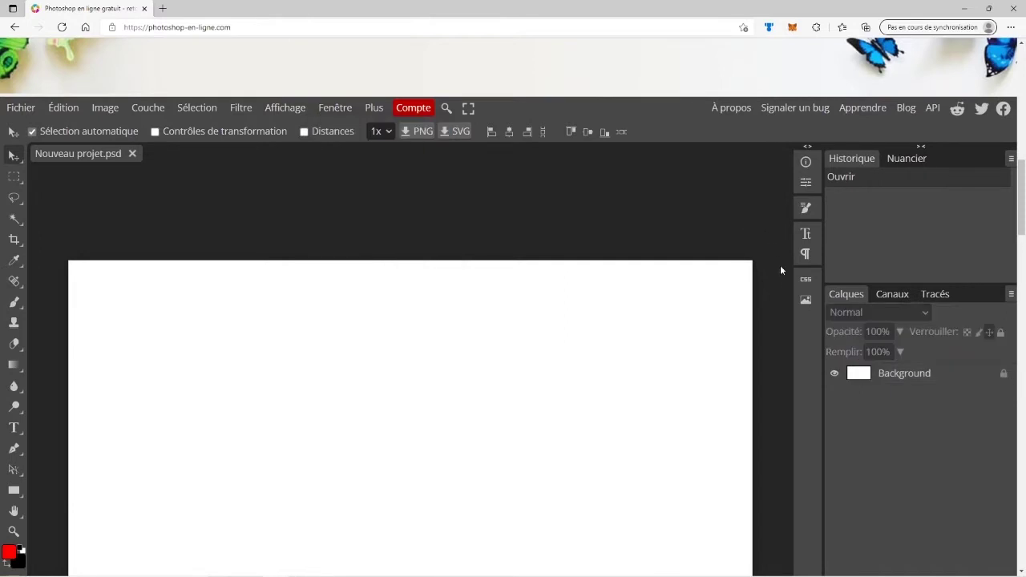
pyautogui.scroll(-2, 807, 367)
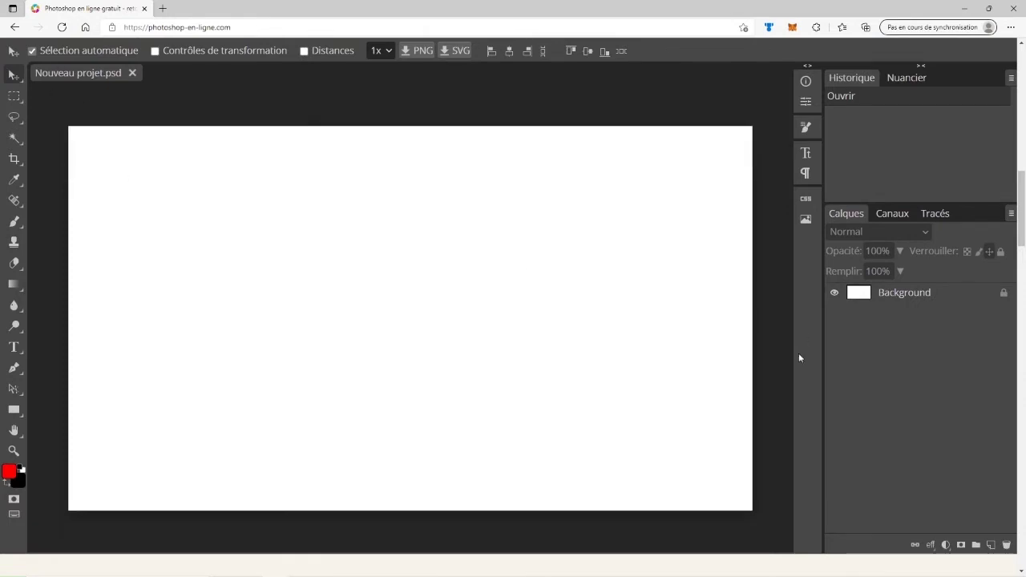
pyautogui.scroll(-1, 825, 379)
pyautogui.scroll(1, 615, 318)
pyautogui.scroll(-1, 600, 312)
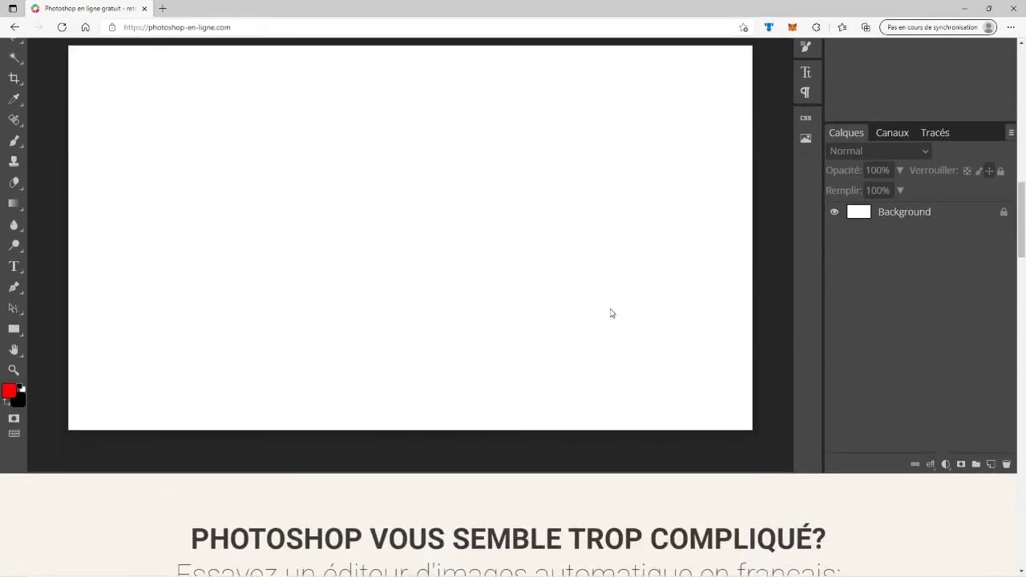
pyautogui.scroll(1, 609, 314)
pyautogui.scroll(-1, 708, 337)
pyautogui.scroll(1, 925, 314)
pyautogui.scroll(1, 883, 301)
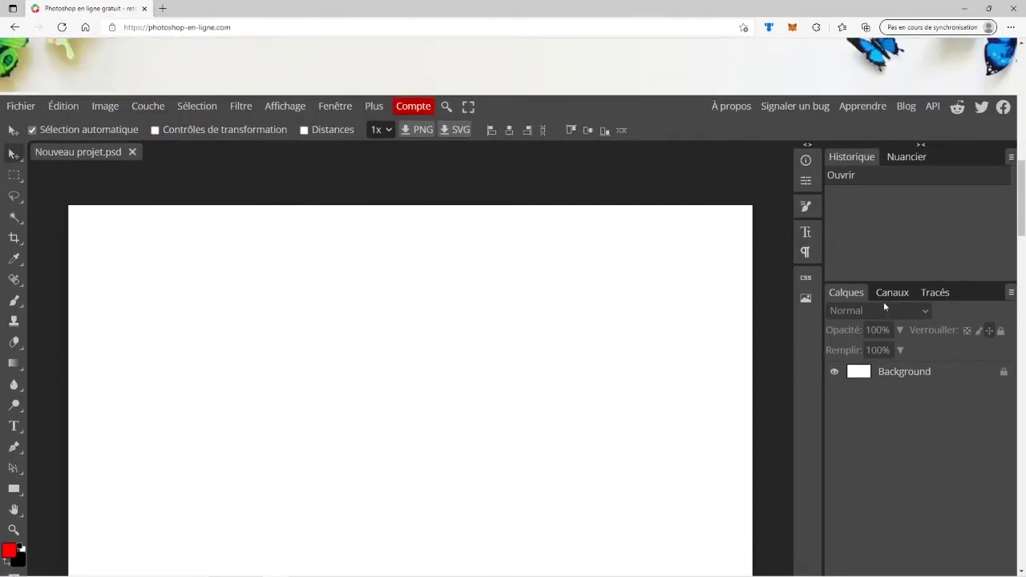
# - Cancel the Ouvrir & placer file dialog and open a new empty browser tab
pyautogui.click(18, 107)
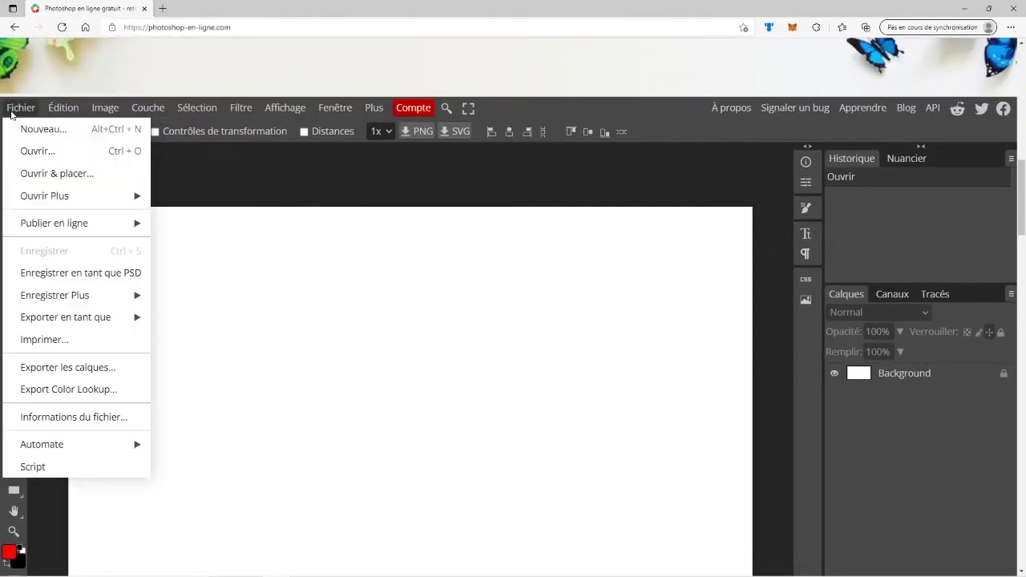
pyautogui.click(50, 175)
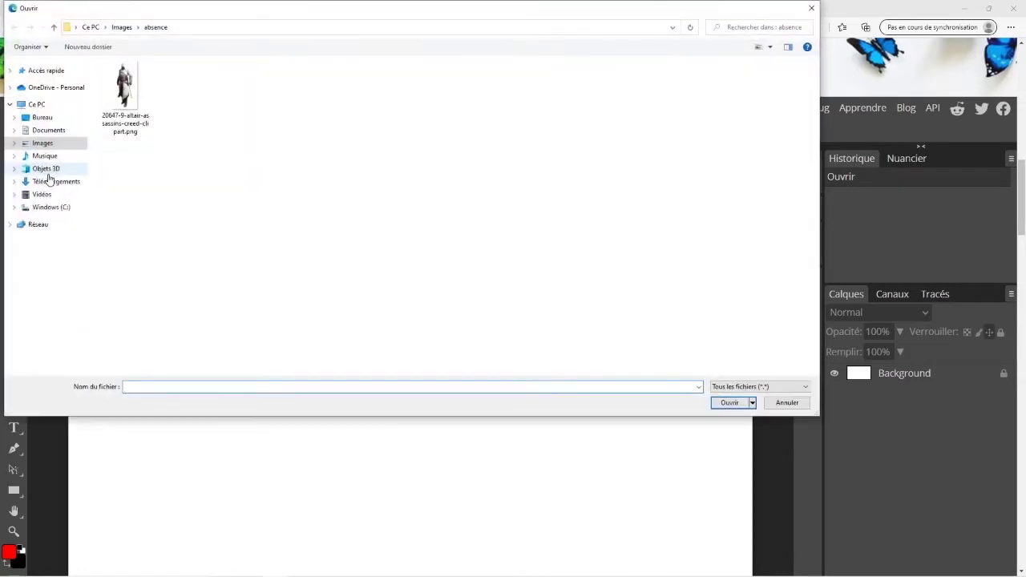
pyautogui.click(811, 8)
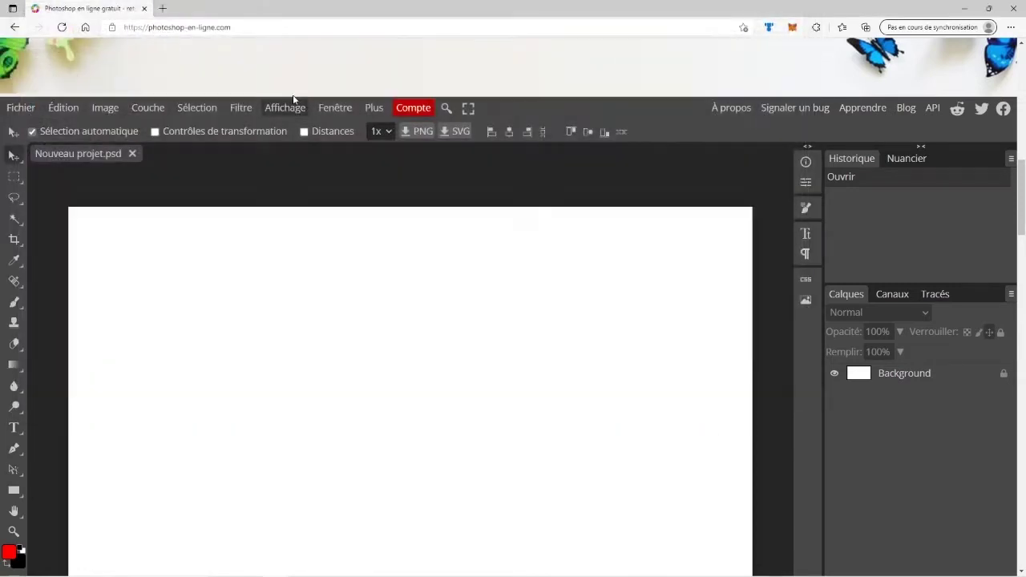
pyautogui.click(163, 8)
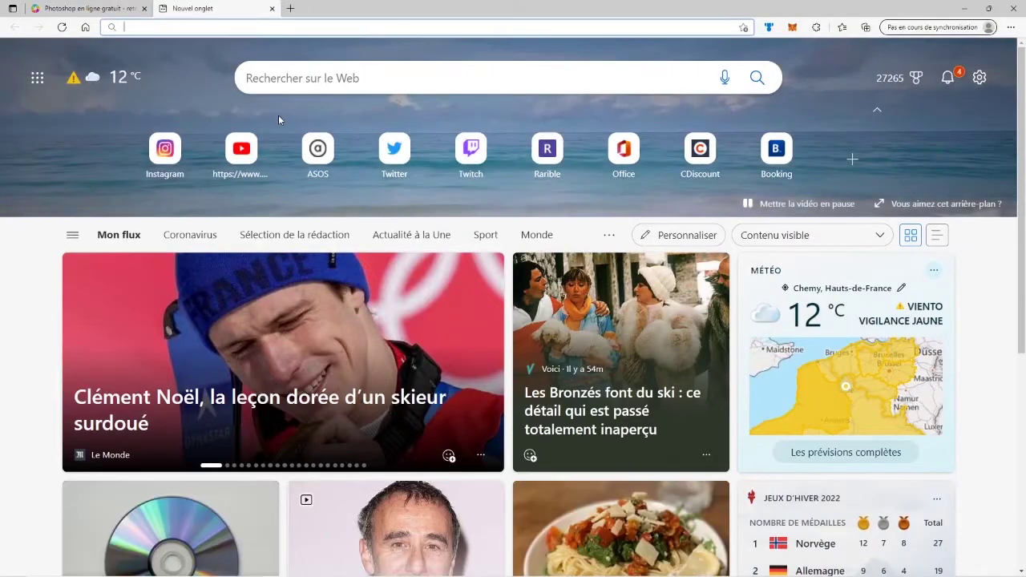
# - Search Bing Images for 'assain creed paysage', open the green Odyssey hillside, then return to Photopea
pyautogui.write('assain cr')
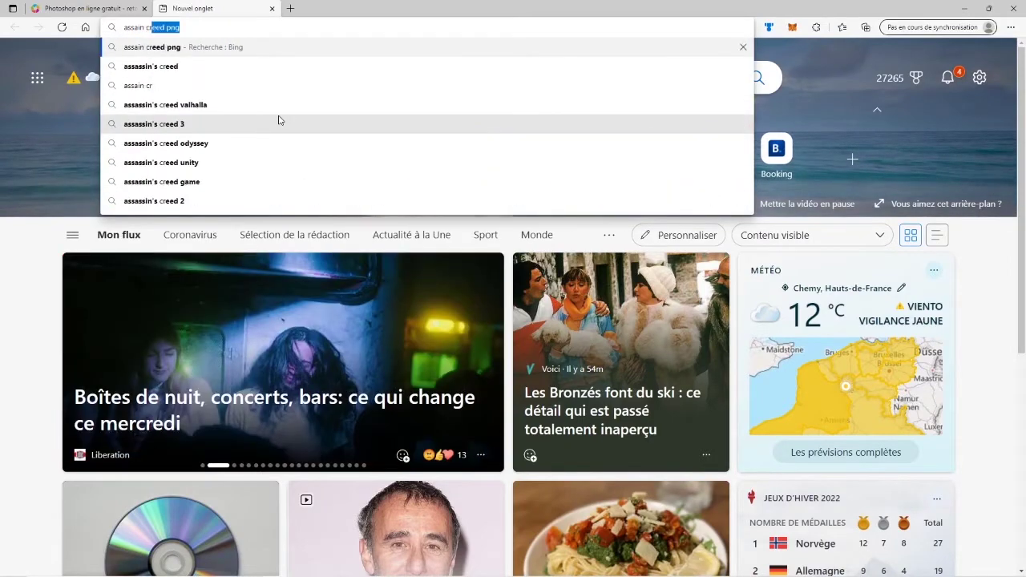
pyautogui.write('eed paysage')
pyautogui.press('Return')
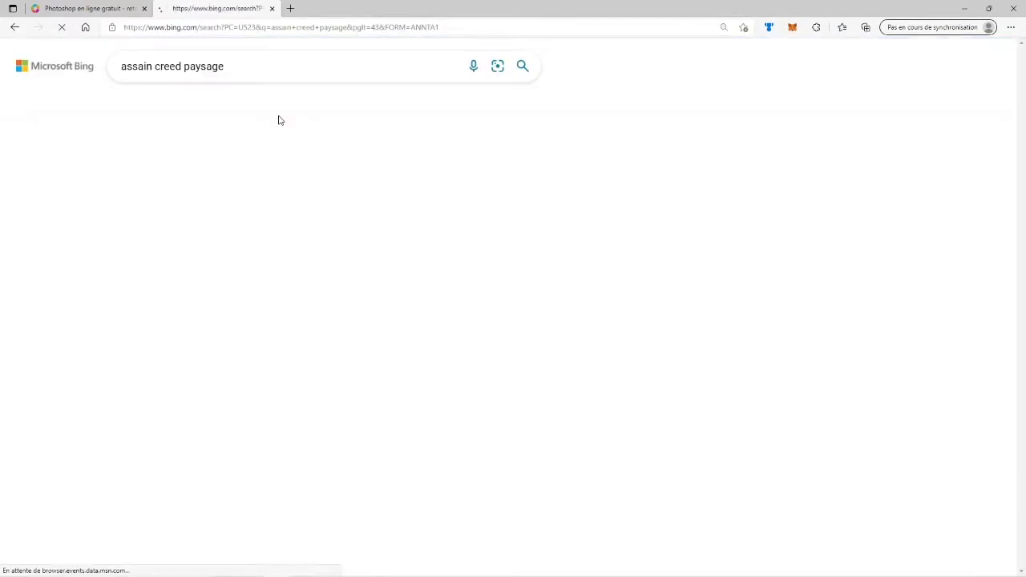
pyautogui.click(180, 99)
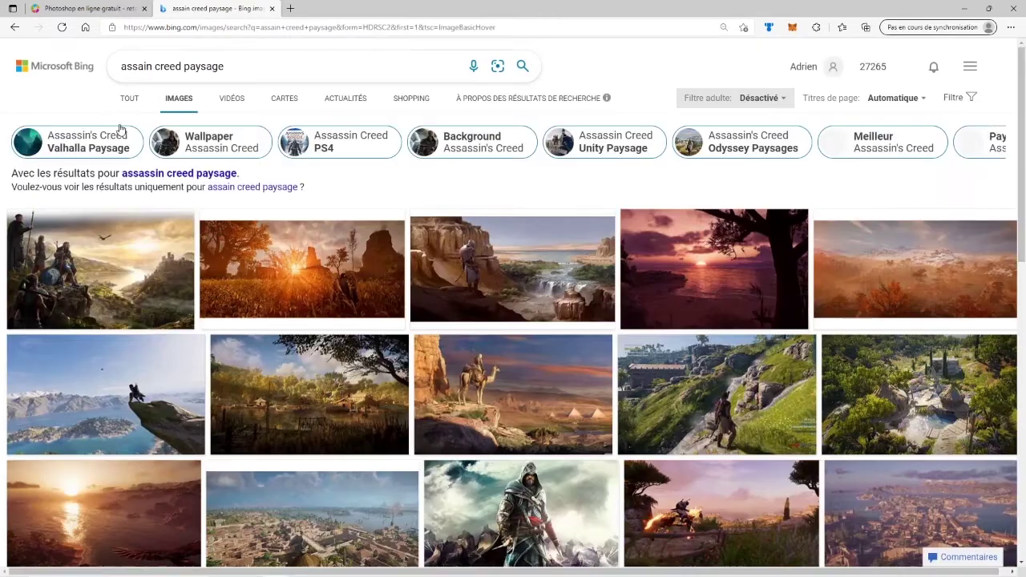
pyautogui.moveTo(512, 269)
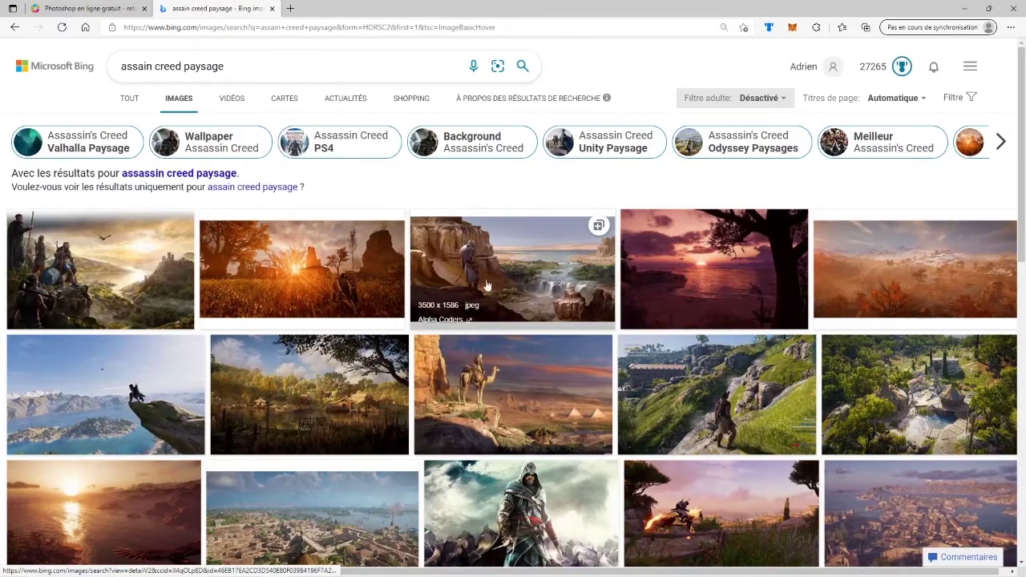
pyautogui.scroll(-1, 487, 286)
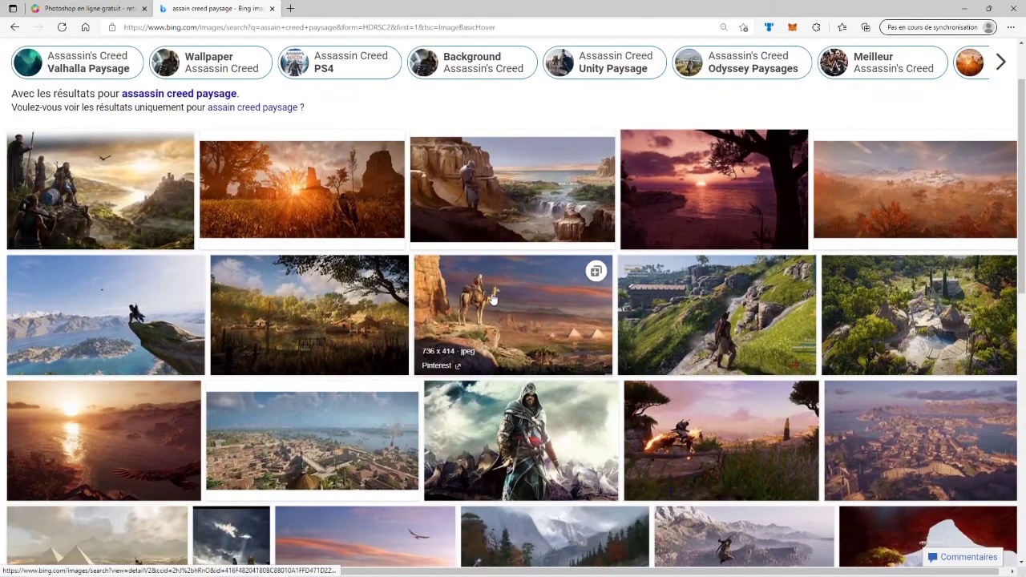
pyautogui.click(709, 324)
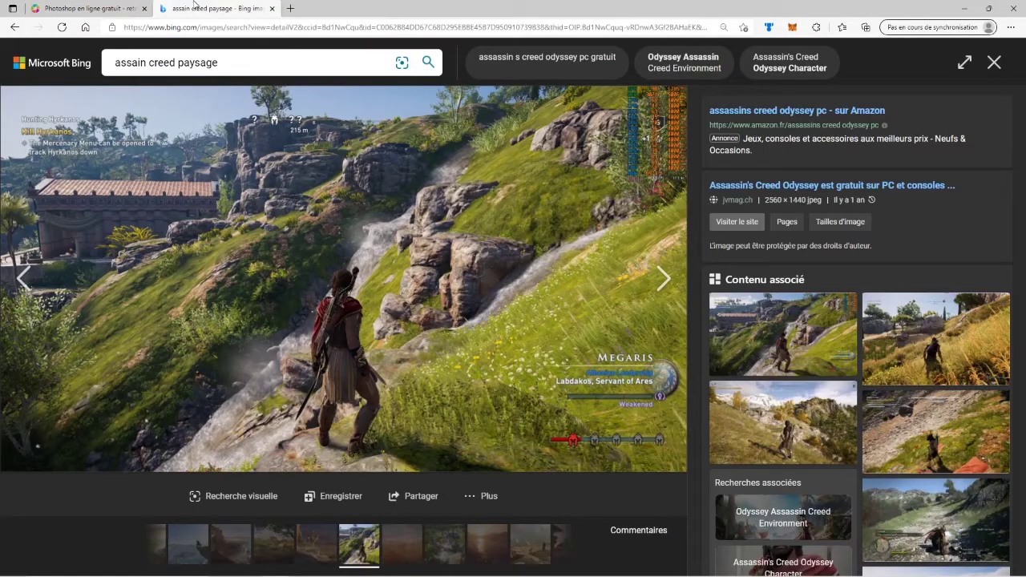
pyautogui.click(48, 6)
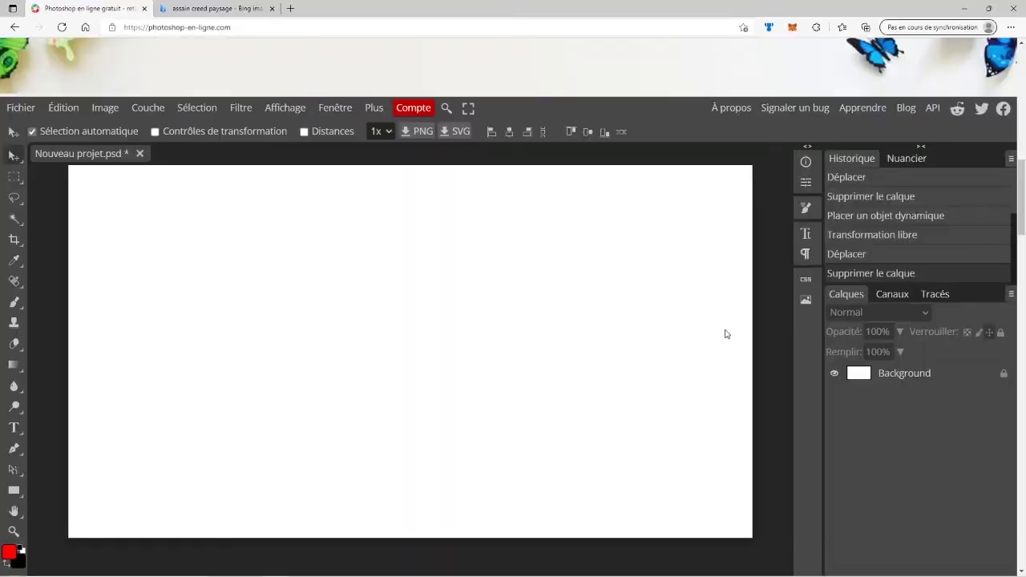
# - Hide the white Background layer and open OuiuiP.jfif as a new layer
pyautogui.click(835, 375)
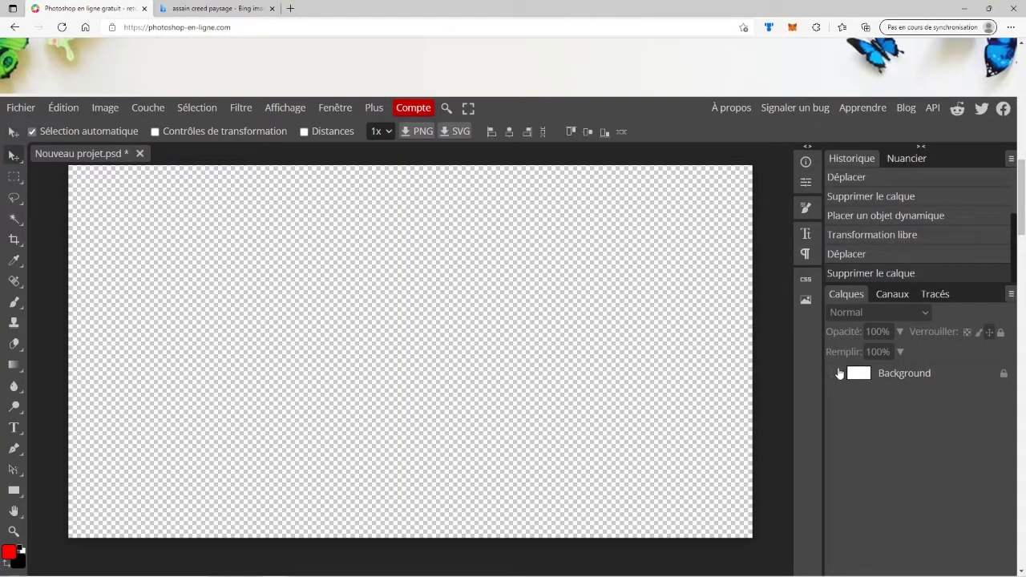
pyautogui.click(843, 376)
pyautogui.click(845, 377)
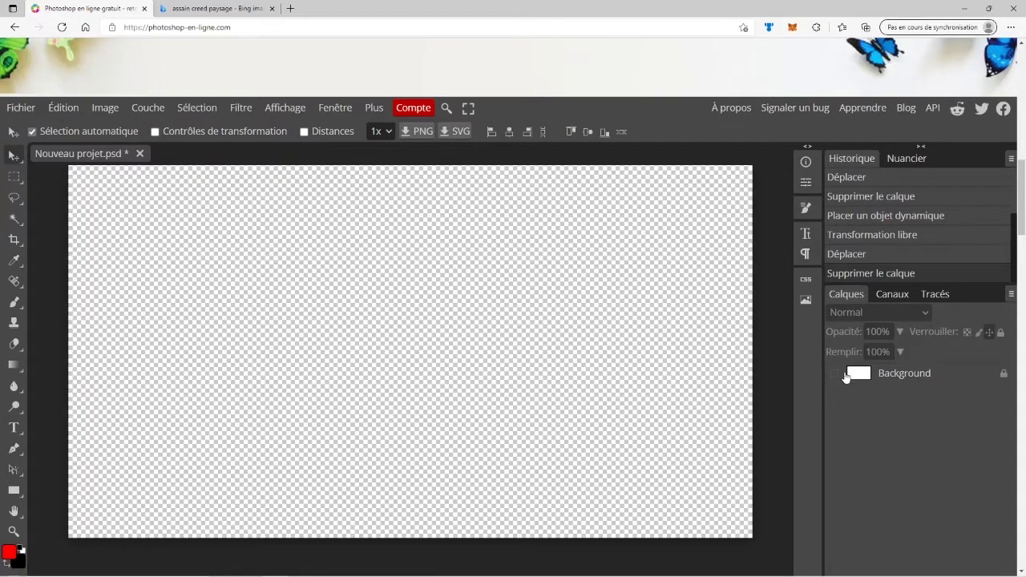
pyautogui.click(19, 108)
pyautogui.click(16, 109)
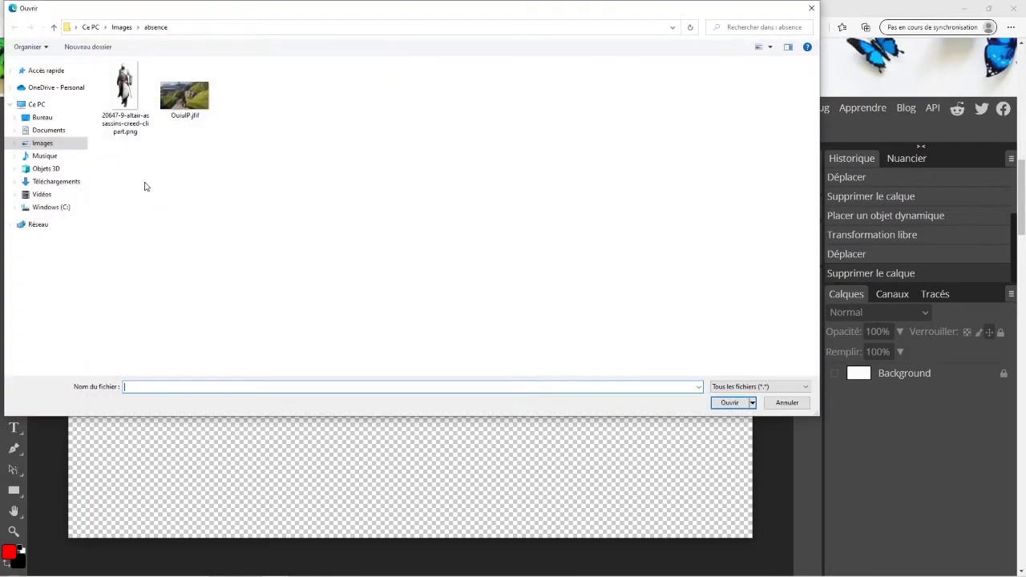
pyautogui.click(186, 100)
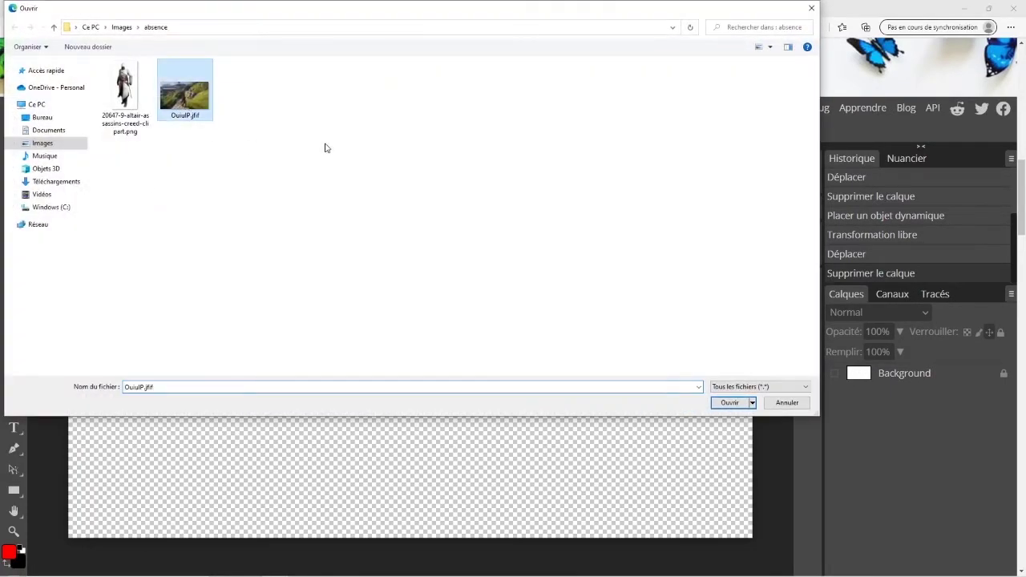
pyautogui.click(729, 402)
# - Scale and position the hillside image to cover the whole canvas, then commit
pyautogui.moveTo(325, 296); pyautogui.dragTo(770, 557)
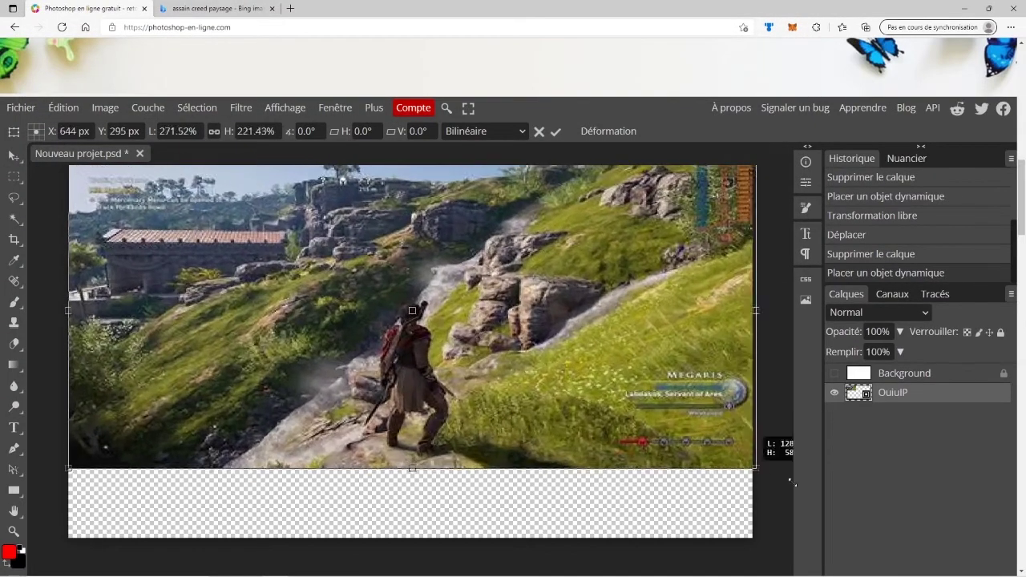
pyautogui.moveTo(558, 407); pyautogui.dragTo(589, 424)
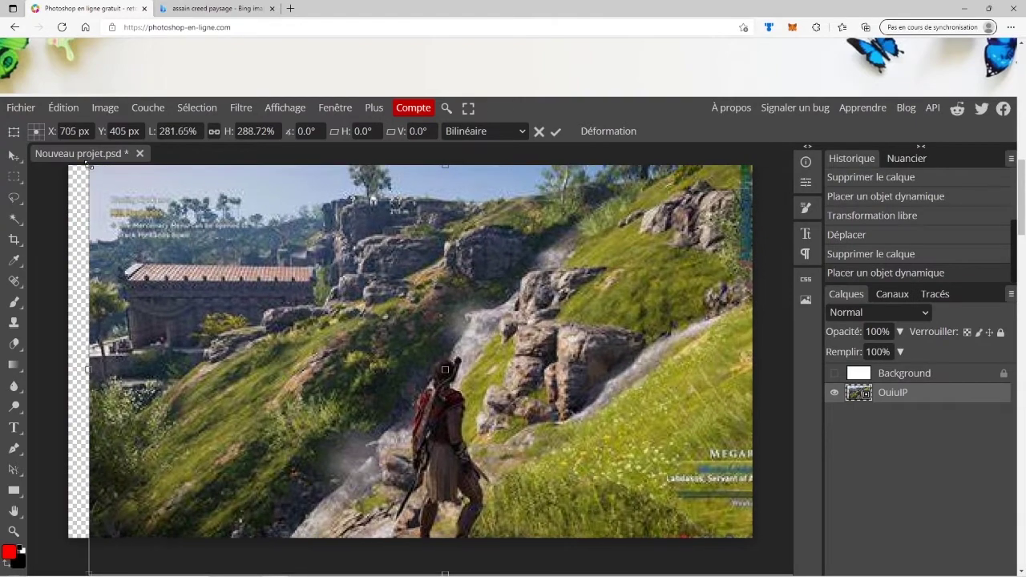
pyautogui.moveTo(101, 171)
pyautogui.mouseDown()
pyautogui.moveTo(123, 223)
pyautogui.moveTo(142, 194)
pyautogui.mouseUp()
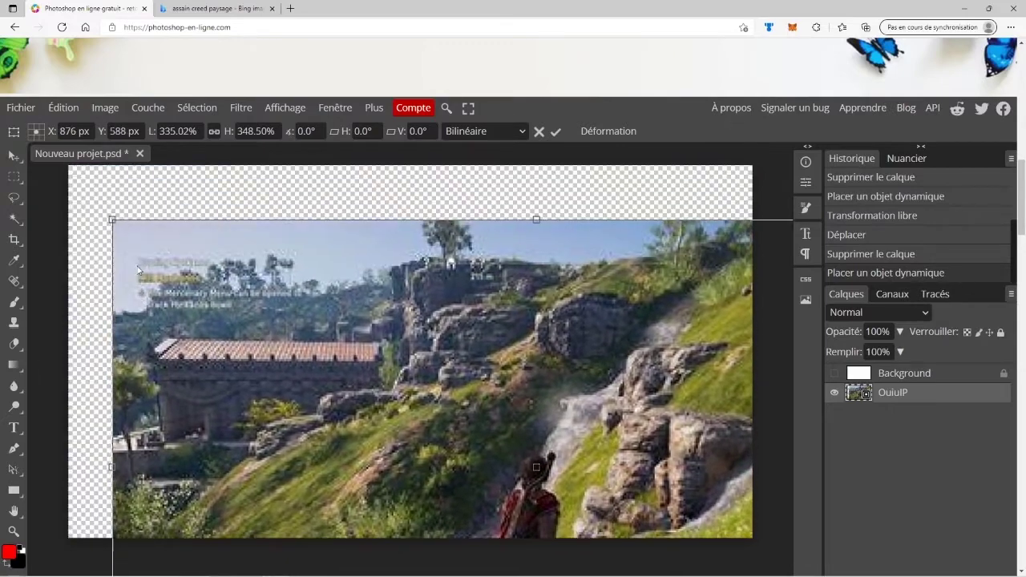
pyautogui.moveTo(140, 183)
pyautogui.mouseDown()
pyautogui.moveTo(110, 218)
pyautogui.moveTo(124, 224)
pyautogui.mouseUp()
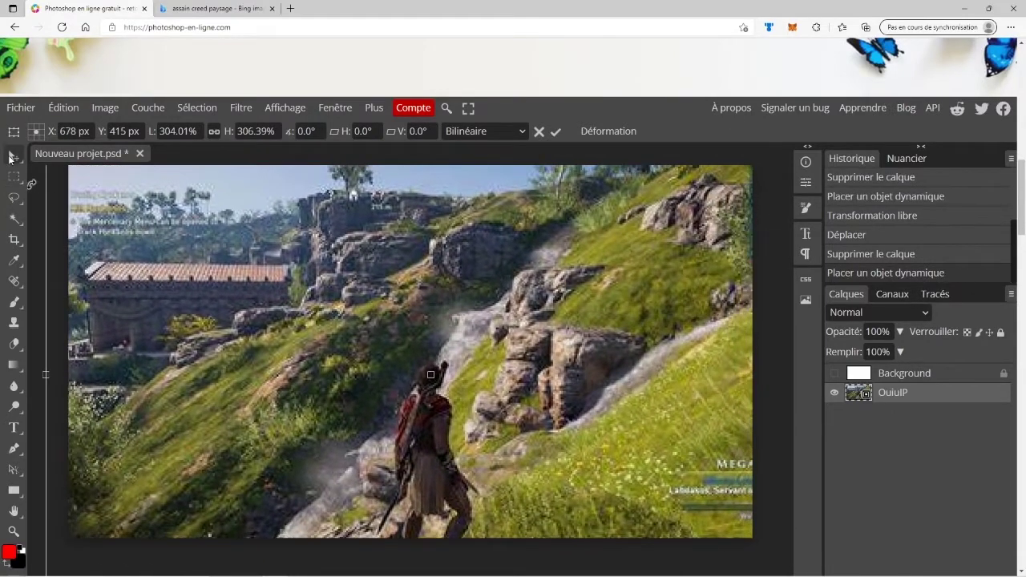
pyautogui.click(13, 156)
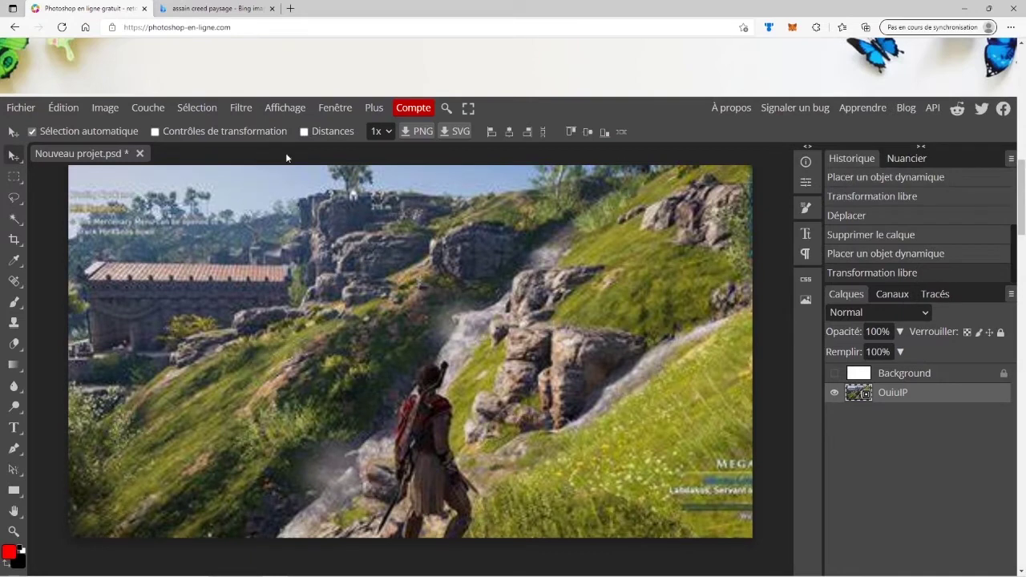
# - Apply a 5.5 px Gaussian blur to the hillside layer, then return to the Bing tab
pyautogui.click(284, 108)
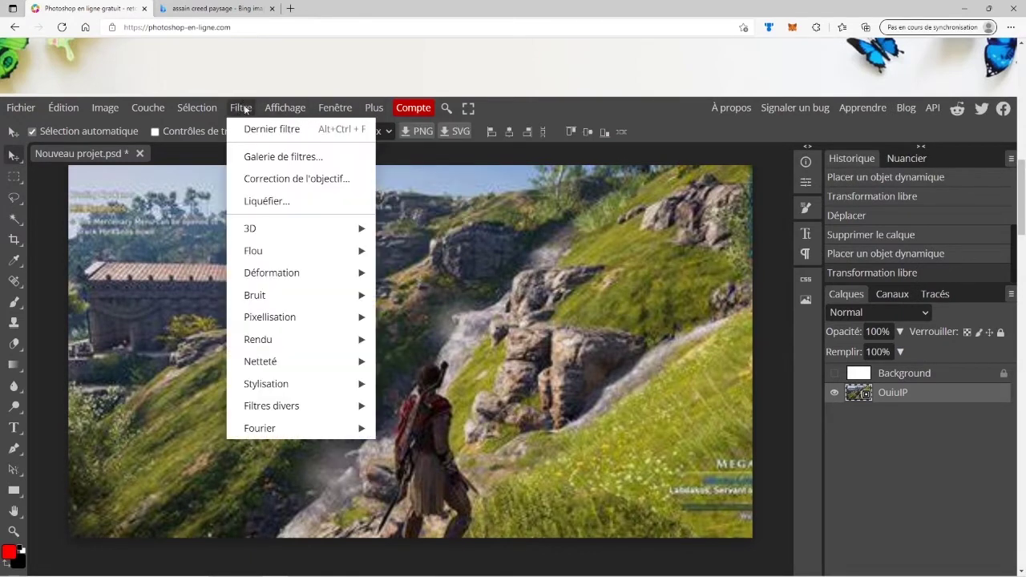
pyautogui.moveTo(253, 250)
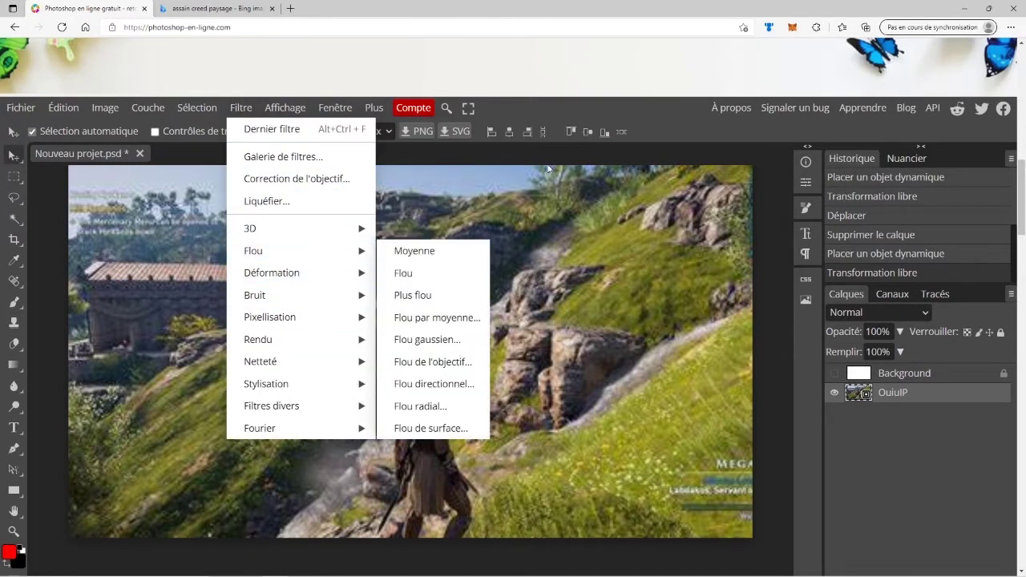
pyautogui.click(261, 147)
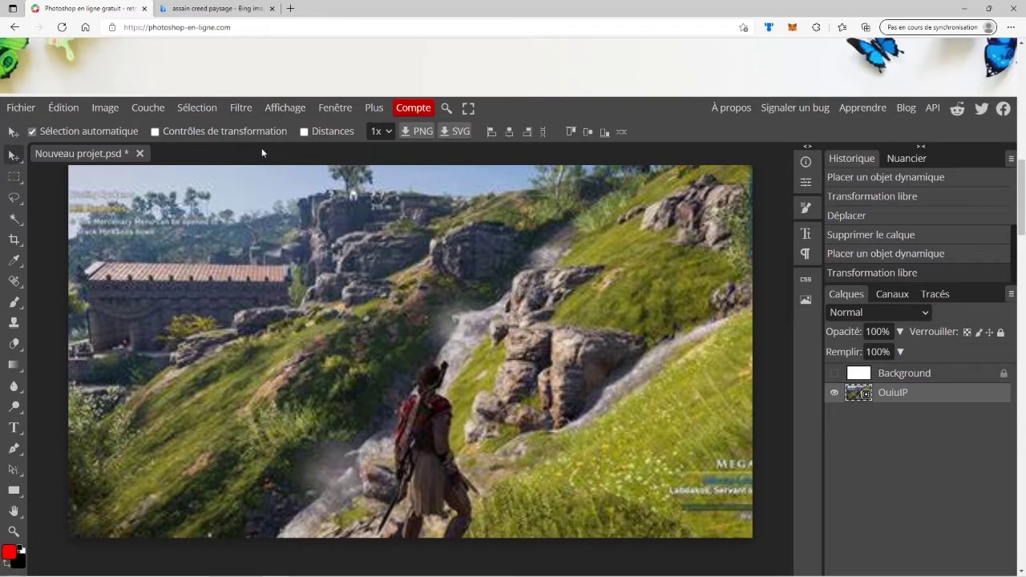
pyautogui.click(243, 109)
pyautogui.moveTo(301, 250)
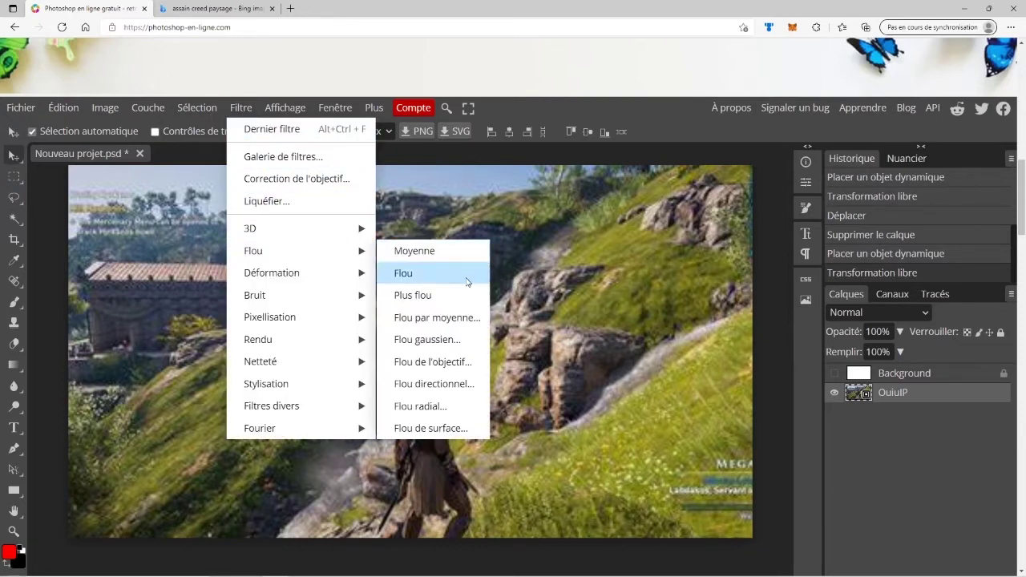
pyautogui.click(446, 349)
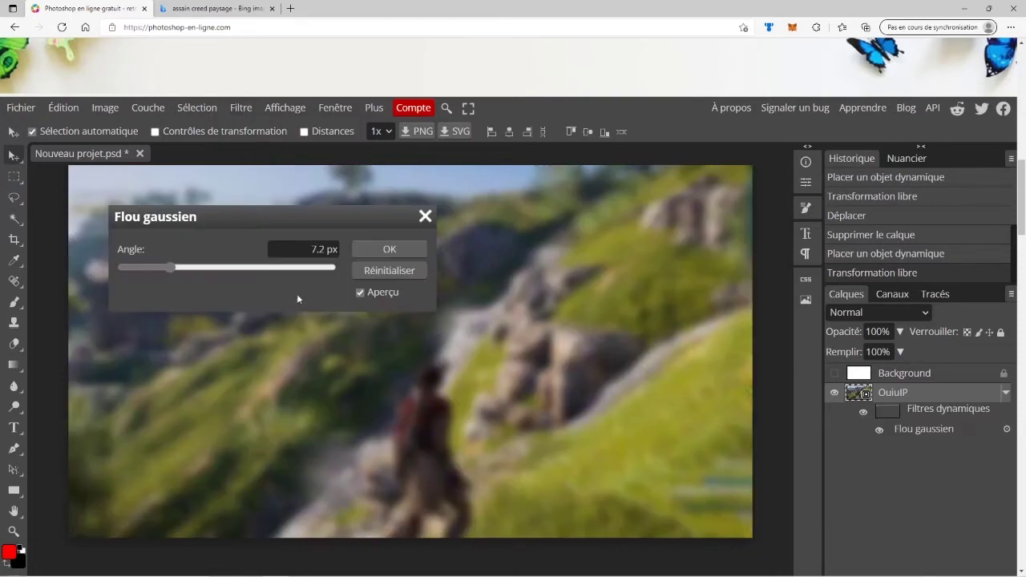
pyautogui.moveTo(171, 267); pyautogui.dragTo(173, 269)
pyautogui.click(406, 253)
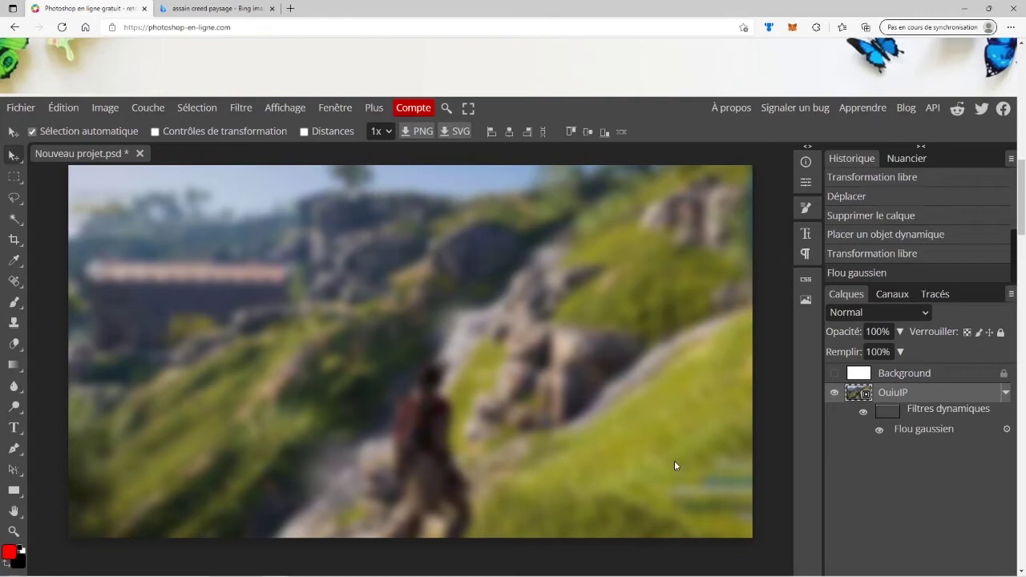
pyautogui.click(213, 8)
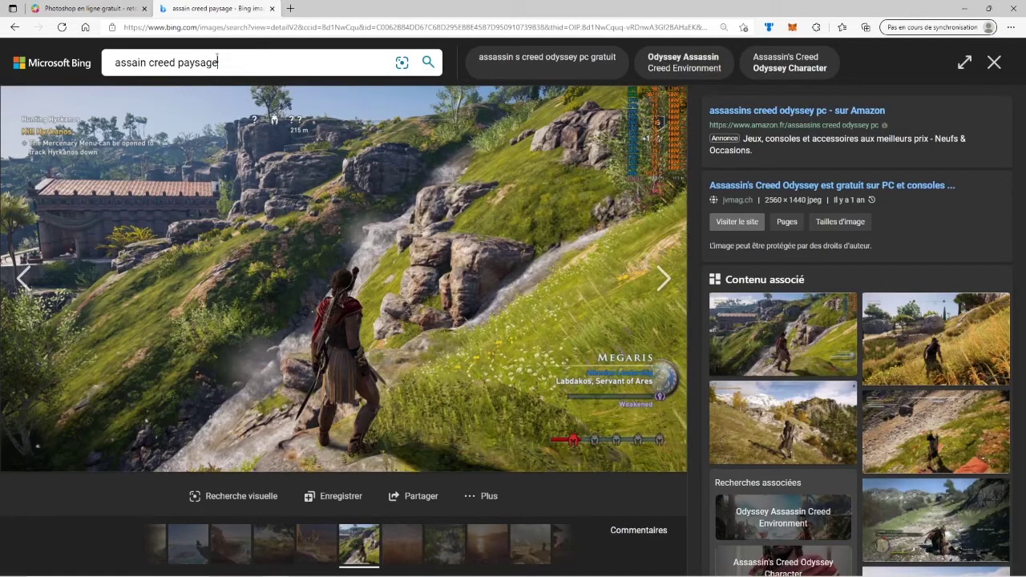
# - Change the query to 'assain creed png' and open the white-robed Assassin cut-out for saving
pyautogui.doubleClick(182, 59)
pyautogui.write('p')
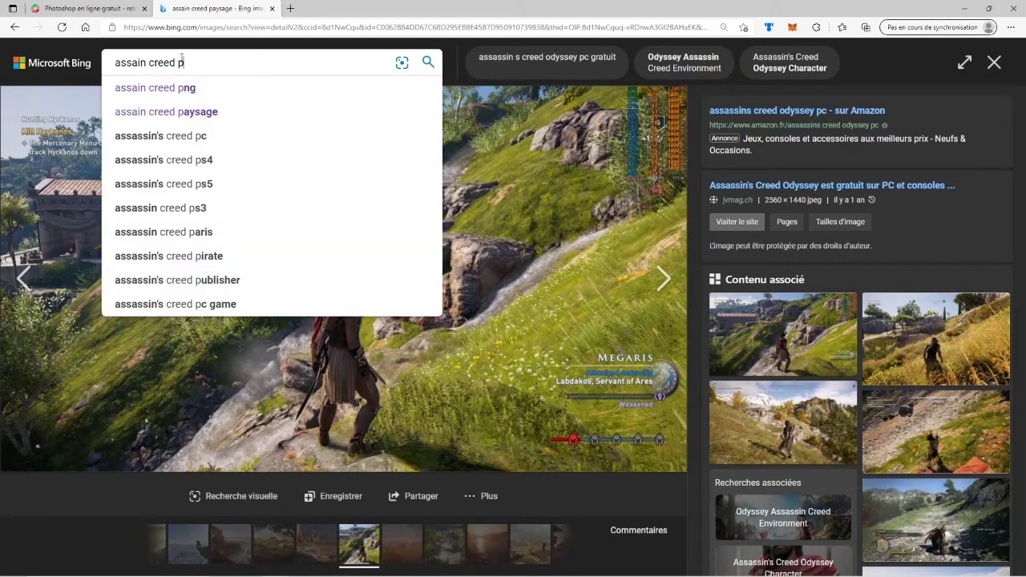
pyautogui.write('ng')
pyautogui.press('Return')
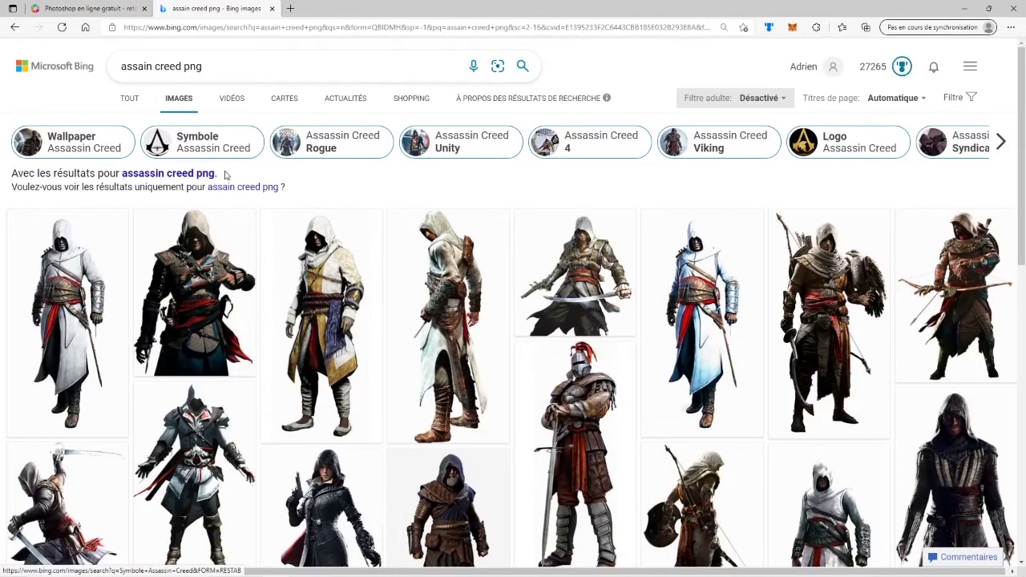
pyautogui.click(74, 282)
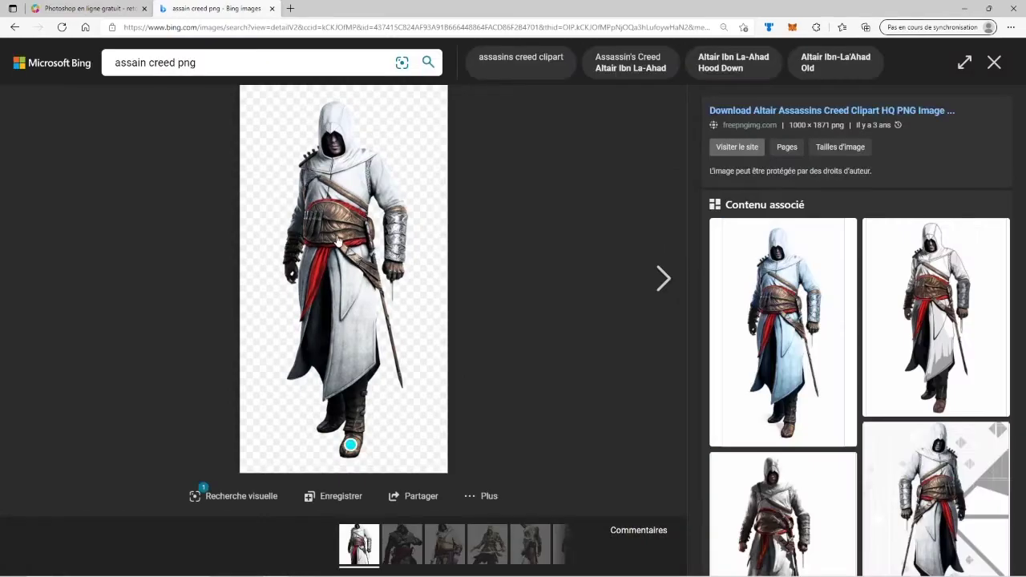
pyautogui.rightClick(335, 236)
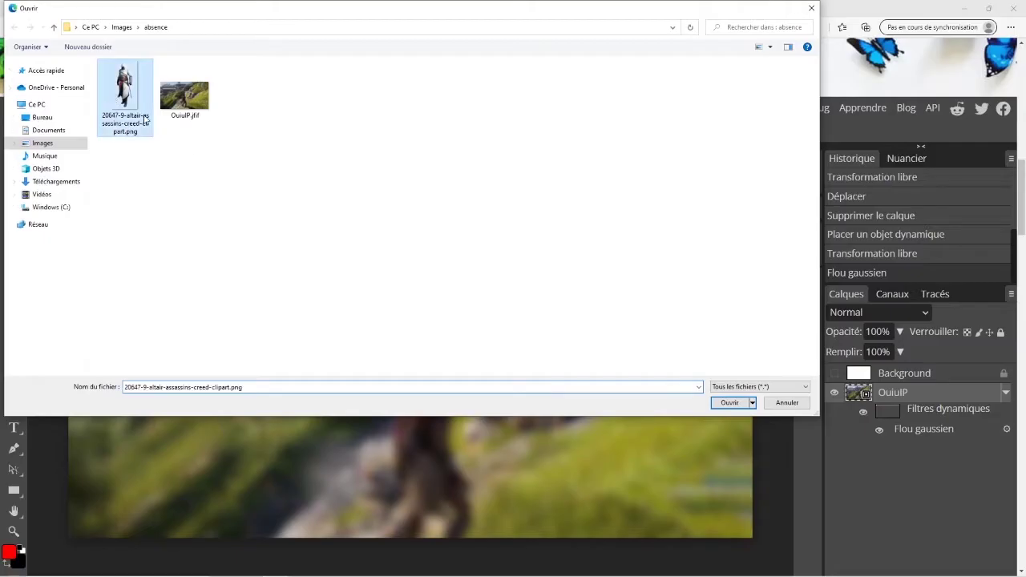
# - Place 20647-9-altair-assassins-creed-clipart.png as a layer at the canvas's left edge, nudged slightly right
pyautogui.click(733, 402)
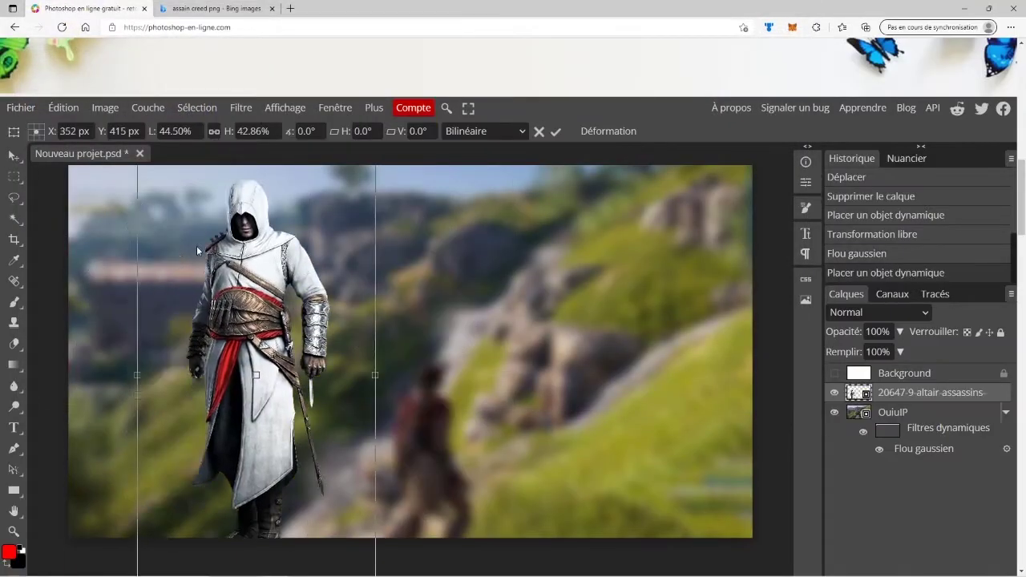
pyautogui.moveTo(494, 346)
pyautogui.mouseDown()
pyautogui.moveTo(164, 285)
pyautogui.moveTo(57, 304)
pyautogui.mouseUp()
pyautogui.click(12, 155)
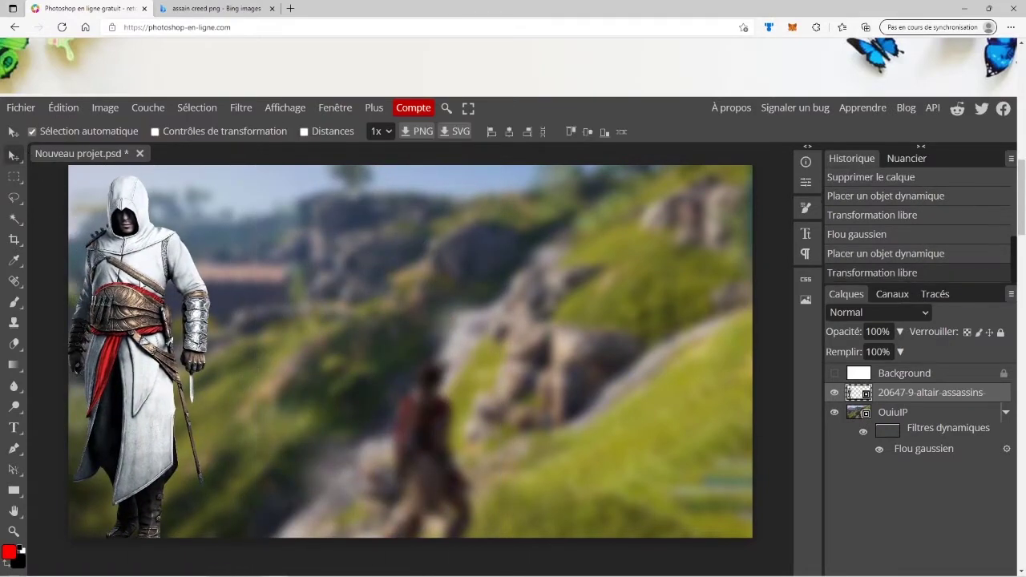
pyautogui.moveTo(143, 286); pyautogui.dragTo(153, 292)
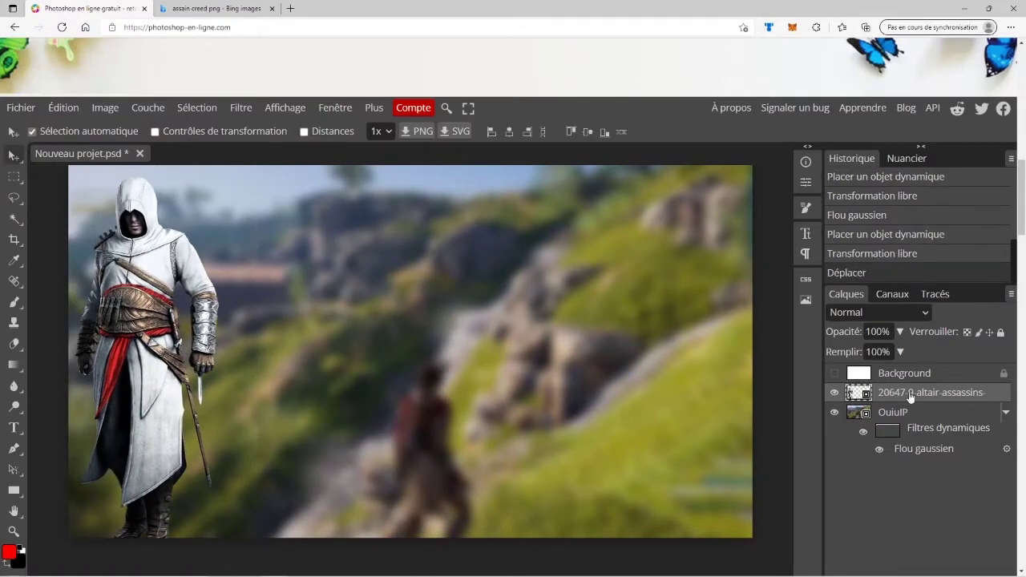
pyautogui.moveTo(150, 329); pyautogui.dragTo(169, 338)
# - Open the Altaïr layer's Style de calque and enable the Contour stroke
pyautogui.rightClick(935, 400)
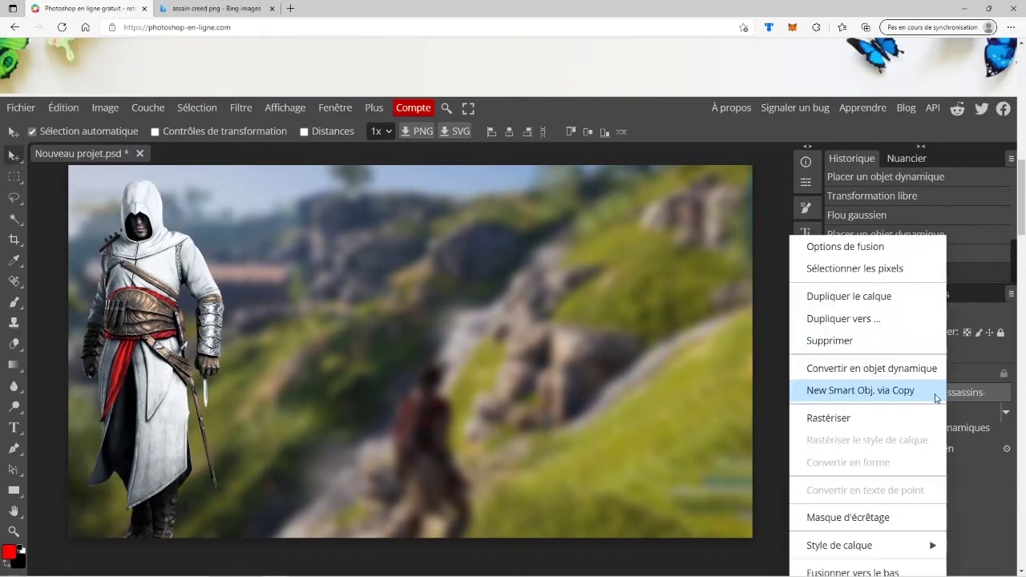
pyautogui.click(852, 253)
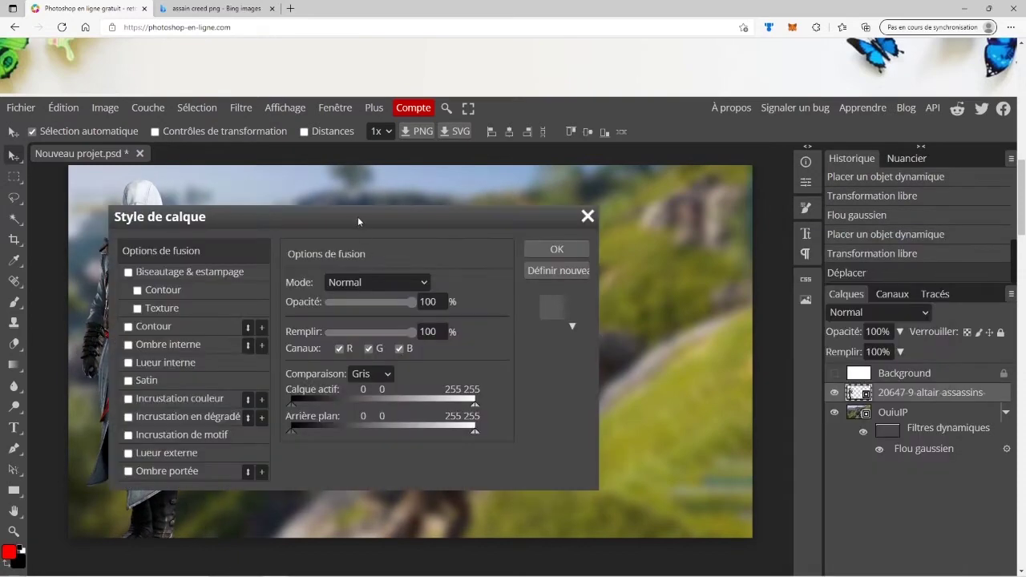
pyautogui.moveTo(358, 223); pyautogui.dragTo(646, 182)
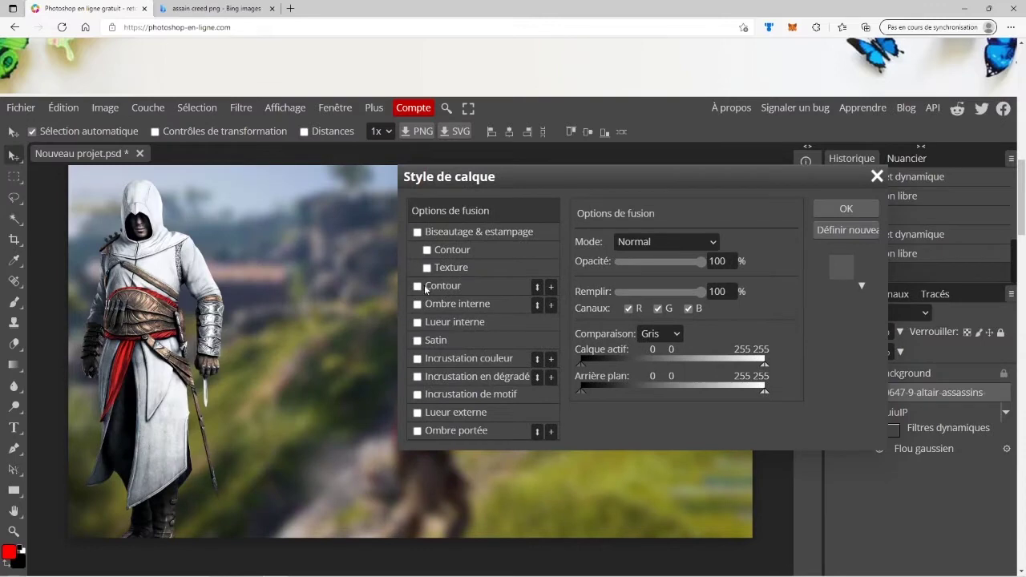
pyautogui.click(418, 287)
pyautogui.click(448, 286)
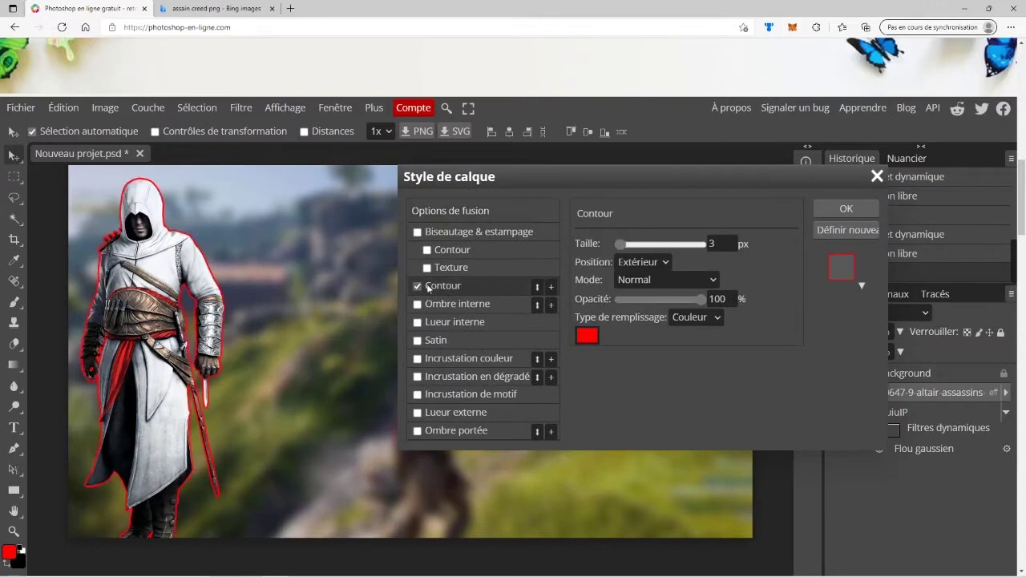
# - Try teal and then purple as the stroke colour in the colour picker
pyautogui.click(589, 336)
pyautogui.moveTo(306, 239); pyautogui.dragTo(494, 240)
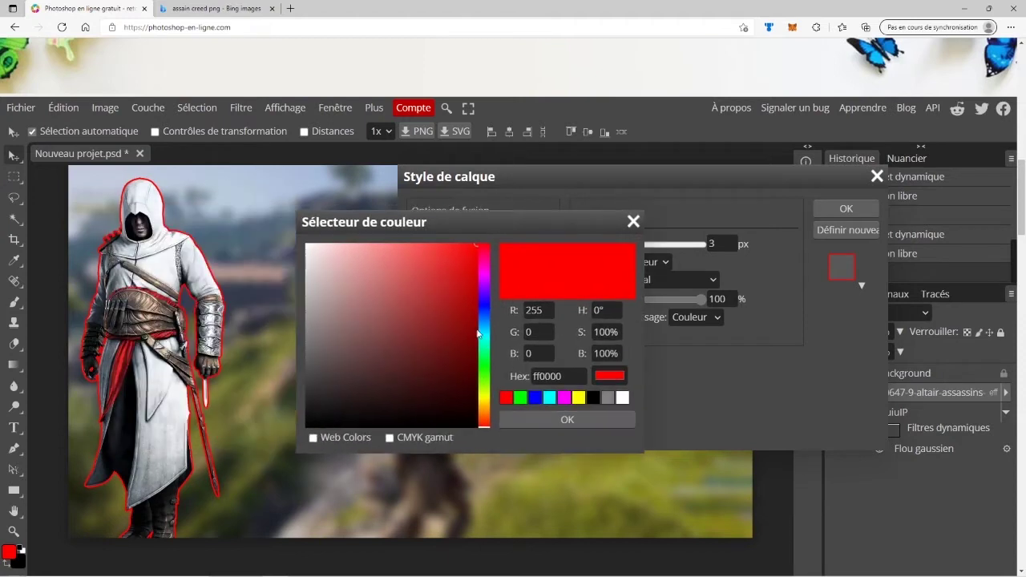
pyautogui.moveTo(478, 334)
pyautogui.mouseDown()
pyautogui.moveTo(458, 329)
pyautogui.moveTo(391, 355)
pyautogui.moveTo(377, 277)
pyautogui.moveTo(345, 285)
pyautogui.moveTo(441, 328)
pyautogui.moveTo(484, 299)
pyautogui.mouseUp()
pyautogui.moveTo(449, 254); pyautogui.dragTo(431, 318)
pyautogui.click(537, 422)
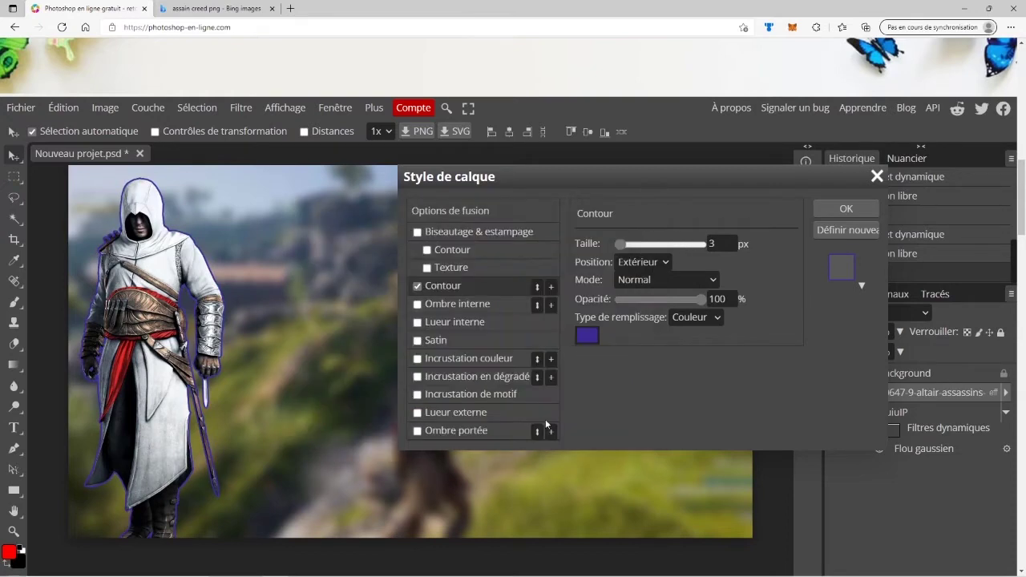
# - Set the stroke to 4 px with Position Extérieur after trying inside and centre
pyautogui.click(630, 246)
pyautogui.moveTo(630, 246); pyautogui.dragTo(627, 245)
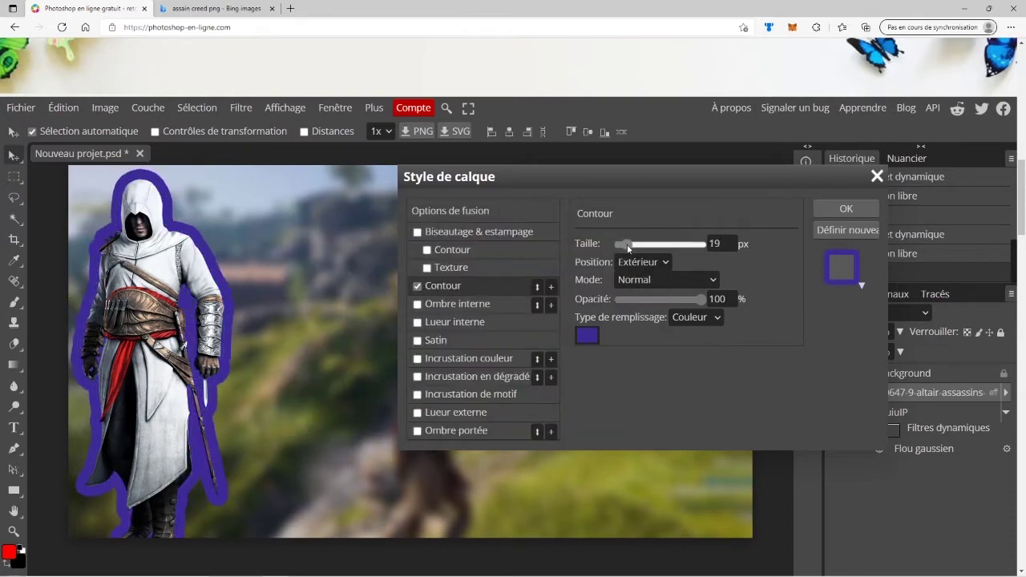
pyautogui.click(643, 262)
pyautogui.click(648, 280)
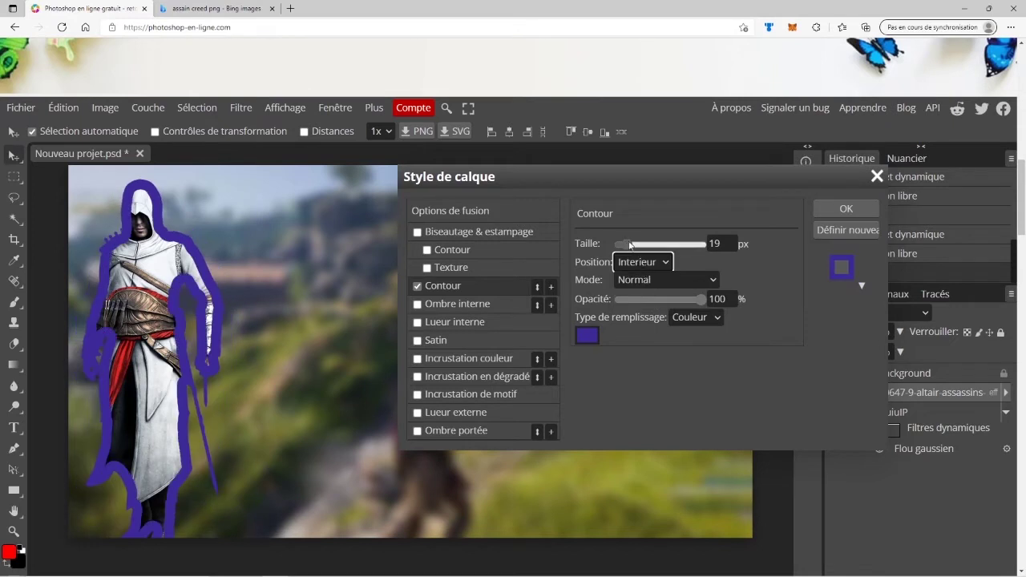
pyautogui.moveTo(627, 245)
pyautogui.mouseDown()
pyautogui.moveTo(645, 246)
pyautogui.moveTo(621, 248)
pyautogui.mouseUp()
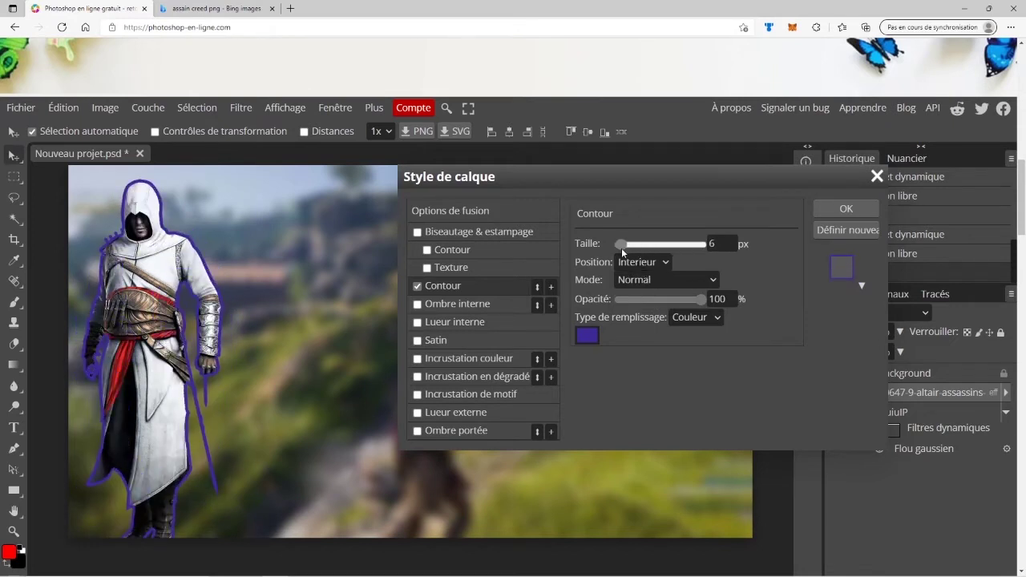
pyautogui.click(620, 268)
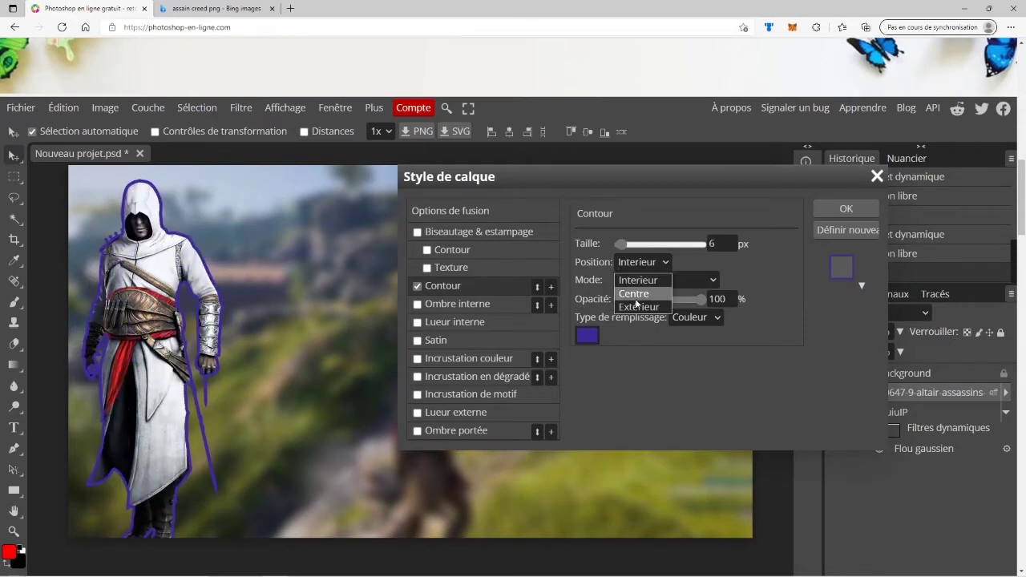
pyautogui.click(637, 295)
pyautogui.click(663, 262)
pyautogui.click(633, 305)
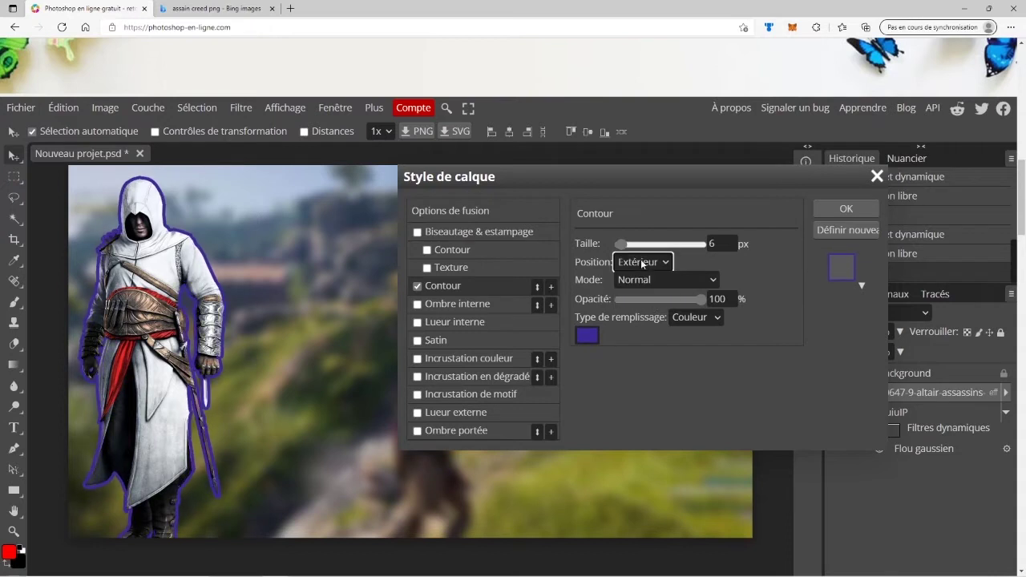
pyautogui.moveTo(621, 244); pyautogui.dragTo(618, 249)
# - Change the stroke colour to near-black 05030d
pyautogui.click(582, 334)
pyautogui.click(252, 415)
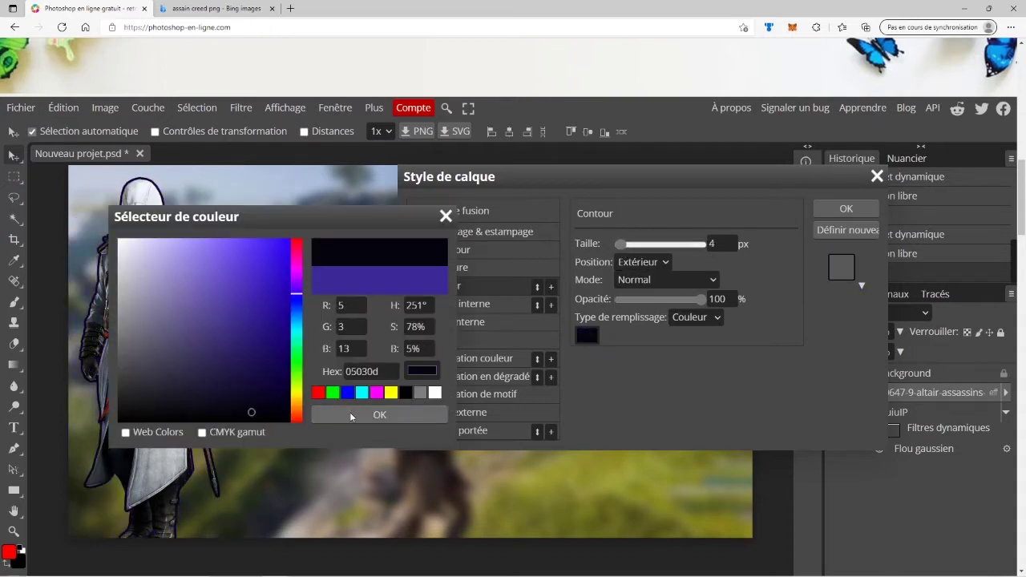
pyautogui.click(380, 415)
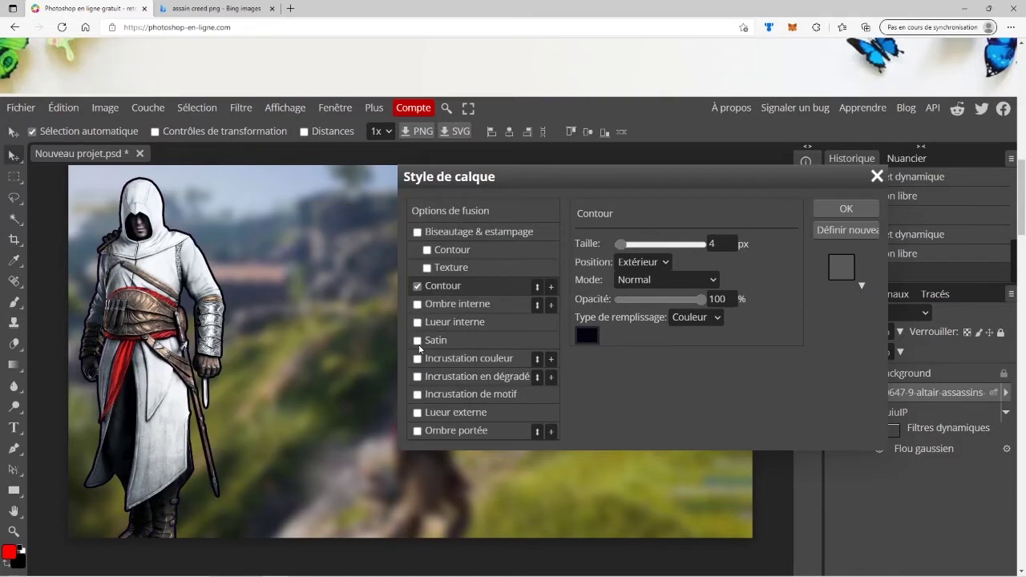
# - Add a drop shadow to the Altair cut-out with greater distance and slightly higher opacity
pyautogui.click(417, 432)
pyautogui.click(450, 436)
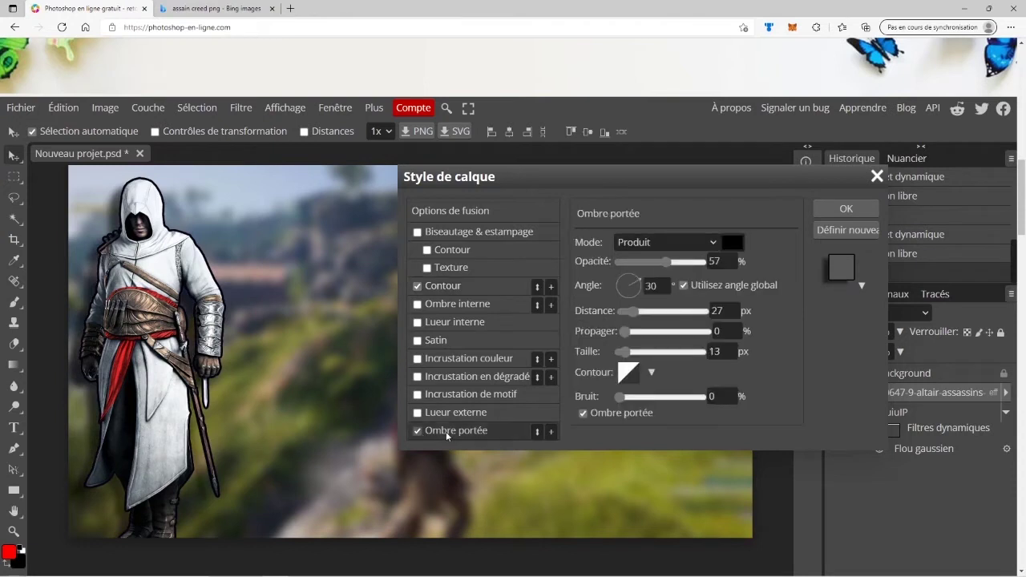
pyautogui.moveTo(634, 311)
pyautogui.mouseDown()
pyautogui.moveTo(641, 334)
pyautogui.moveTo(631, 354)
pyautogui.mouseUp()
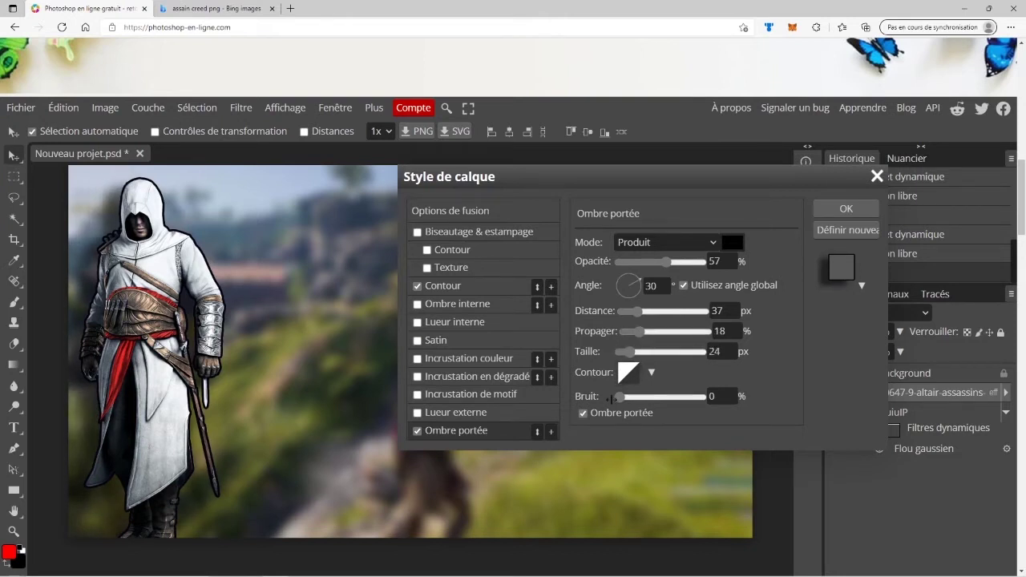
pyautogui.moveTo(666, 262); pyautogui.dragTo(670, 262)
# - Try a pink colour overlay, cancel and remove it, then apply the outline-and-shadow style
pyautogui.click(417, 359)
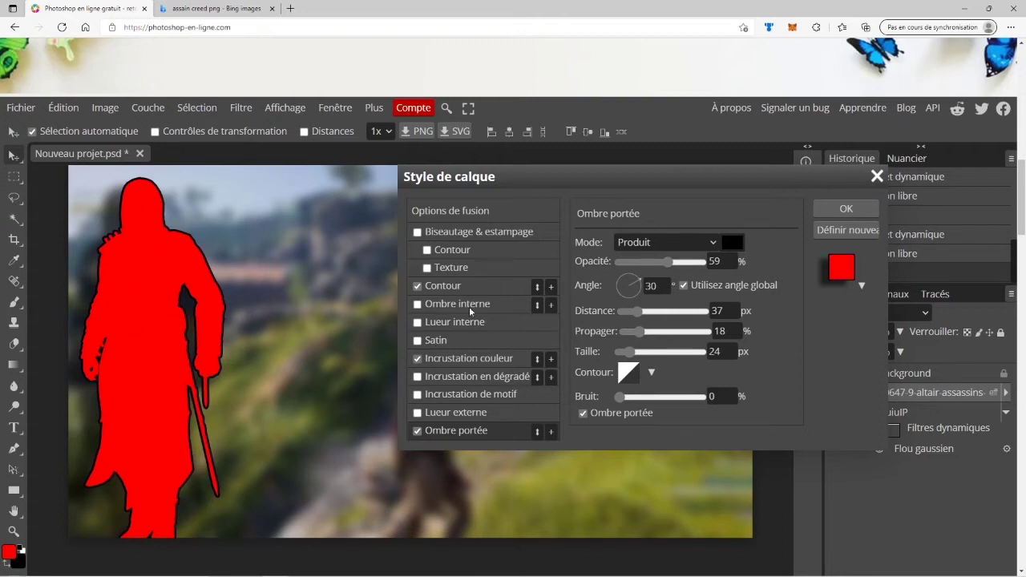
pyautogui.click(465, 359)
pyautogui.click(755, 262)
pyautogui.click(131, 242)
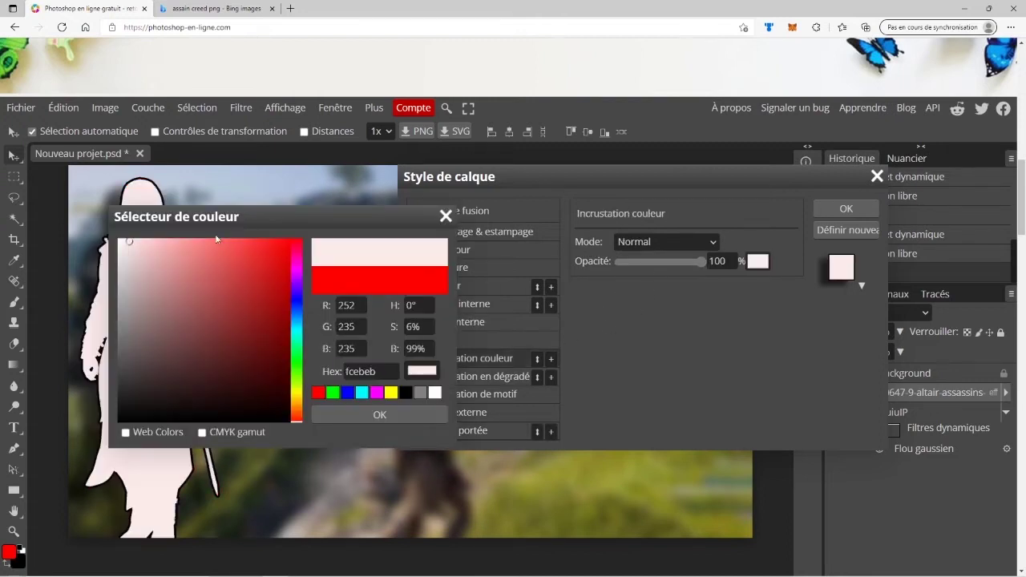
pyautogui.moveTo(273, 216); pyautogui.dragTo(543, 244)
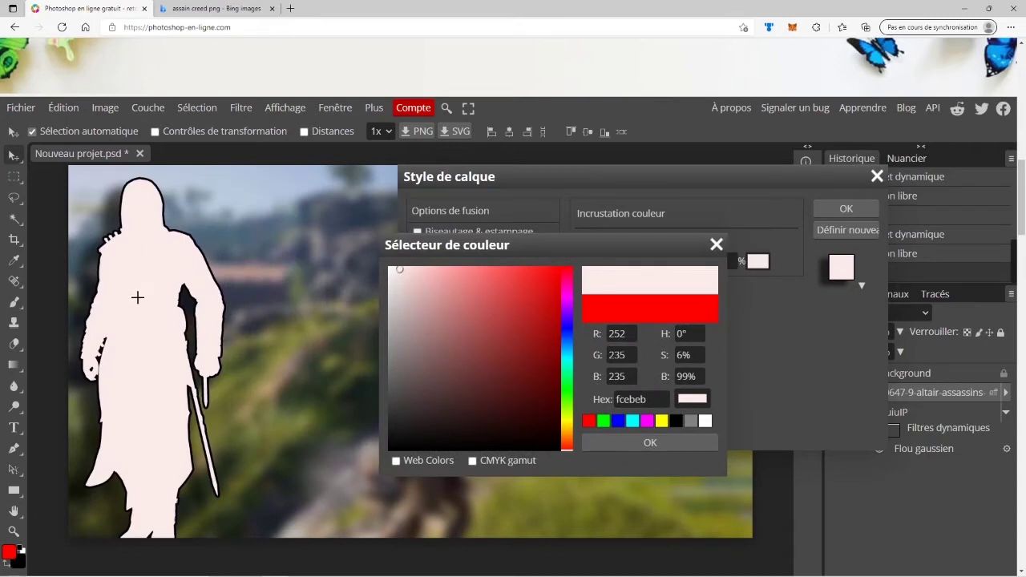
pyautogui.click(716, 244)
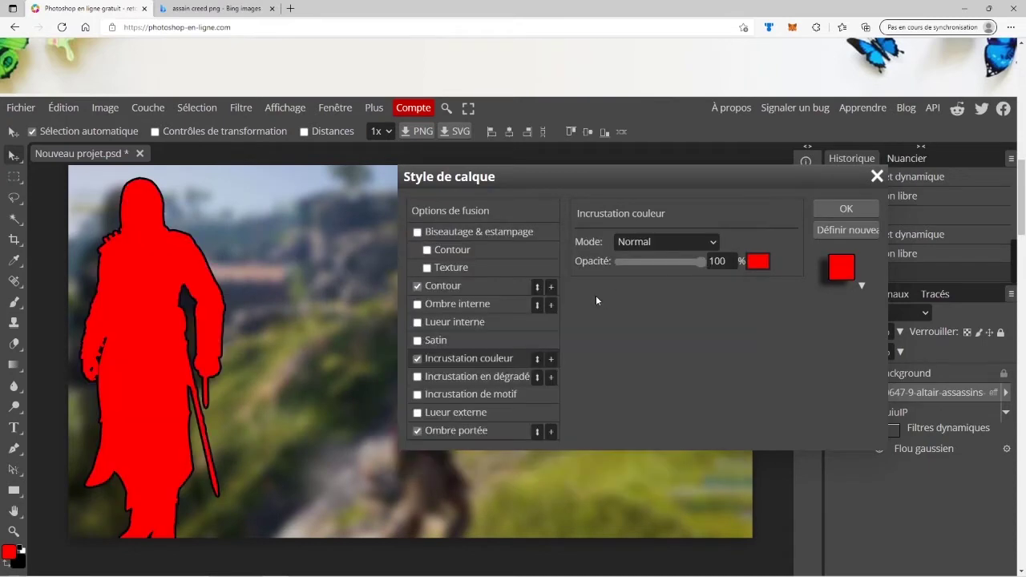
pyautogui.click(416, 360)
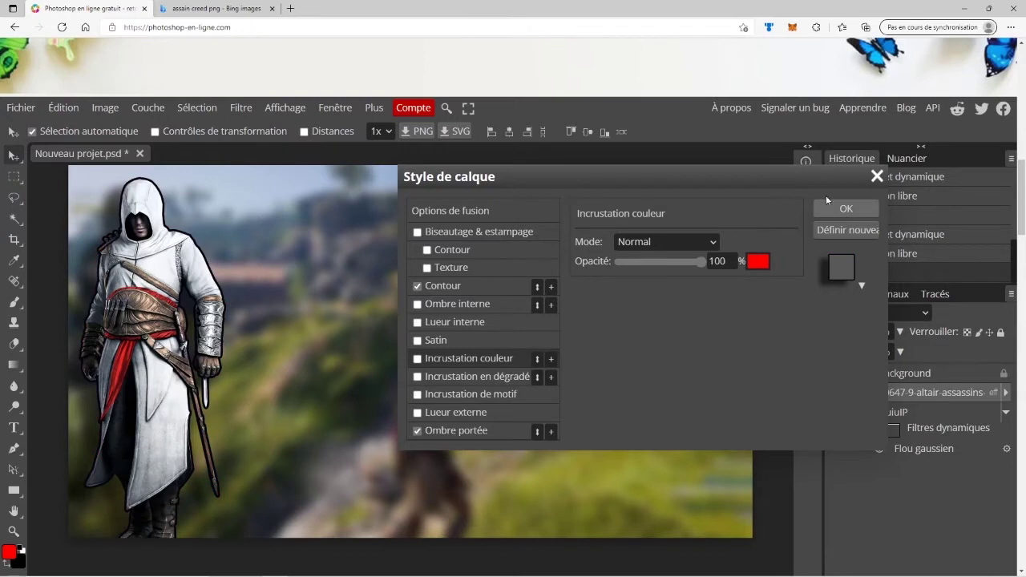
pyautogui.click(845, 209)
# - Create a text box across the upper image reading DECOUVERTE and enlarge the lettering
pyautogui.press('t')
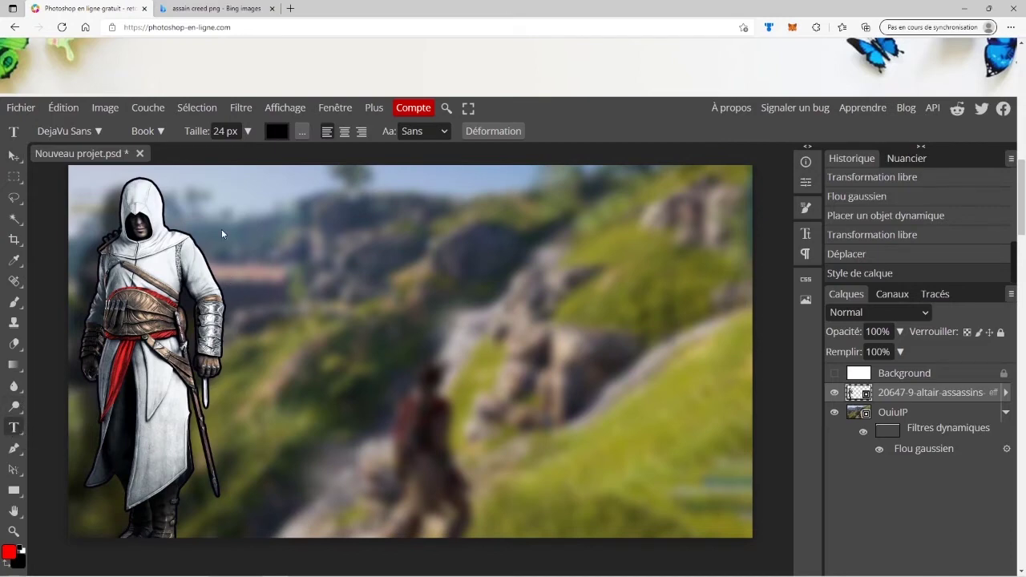
pyautogui.moveTo(222, 208); pyautogui.dragTo(719, 498)
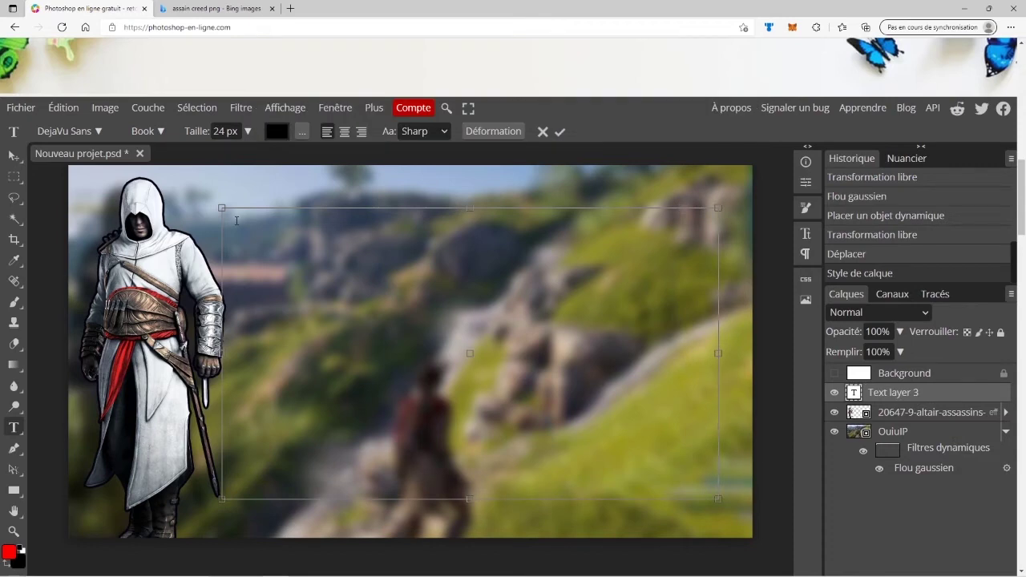
pyautogui.write('DECO')
pyautogui.write('UVERTE')
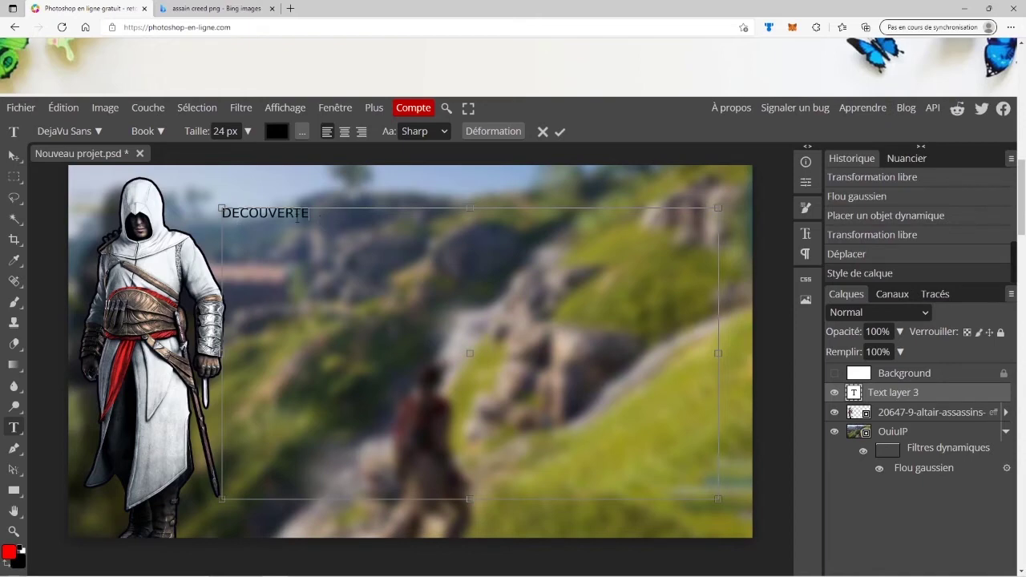
pyautogui.moveTo(307, 214); pyautogui.dragTo(215, 216)
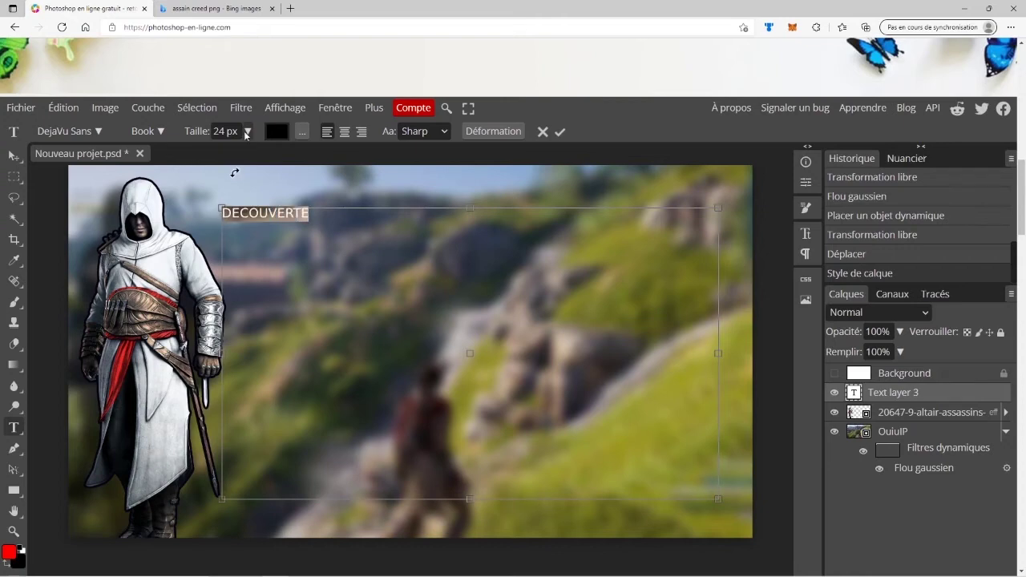
pyautogui.click(246, 135)
pyautogui.moveTo(218, 154); pyautogui.dragTo(243, 157)
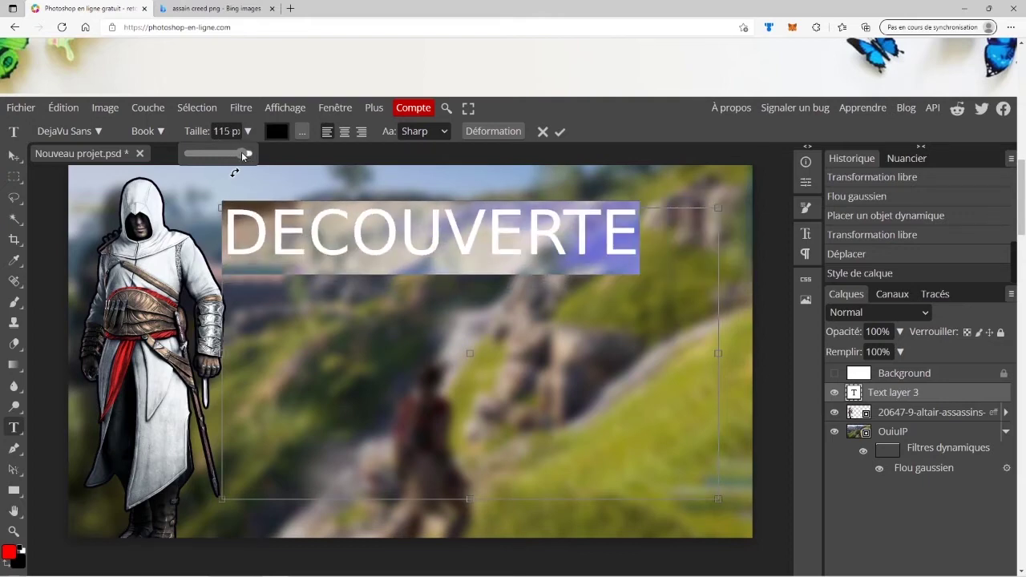
pyautogui.click(337, 223)
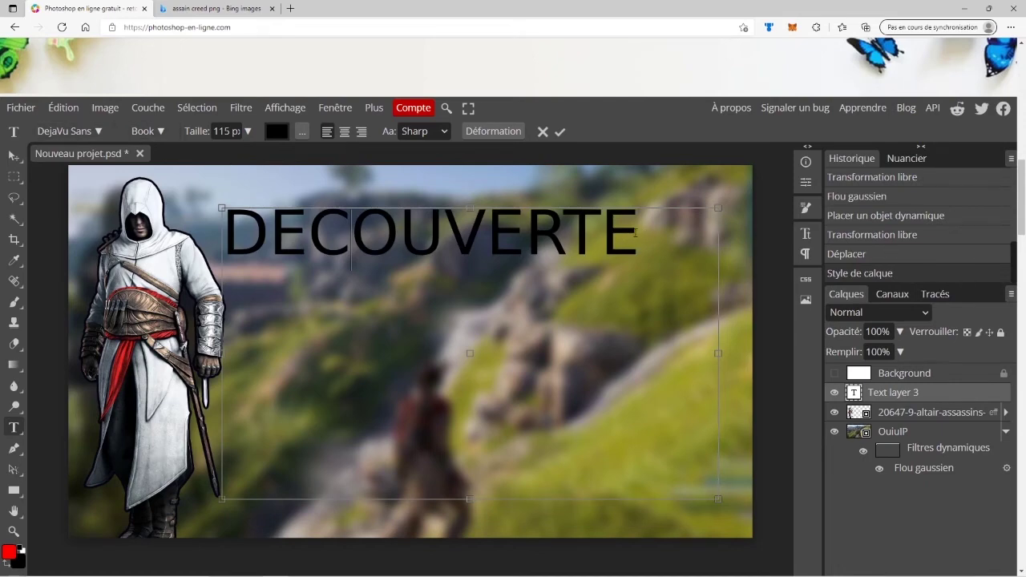
# - Set the DECOUVERTE title to Dela Gothic One at 94 px, widening its box, and commit it
pyautogui.moveTo(637, 233); pyautogui.dragTo(158, 169)
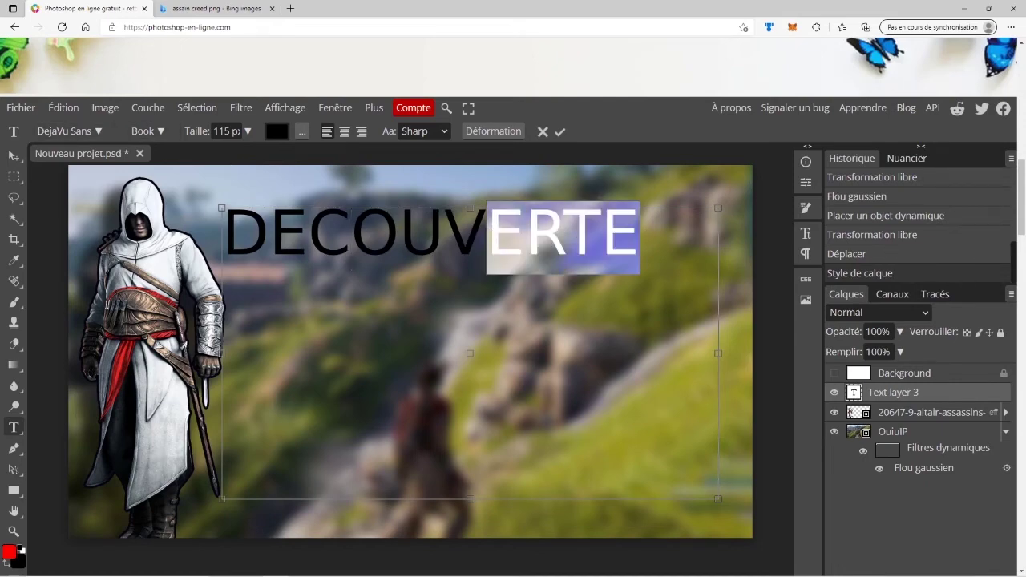
pyautogui.click(99, 131)
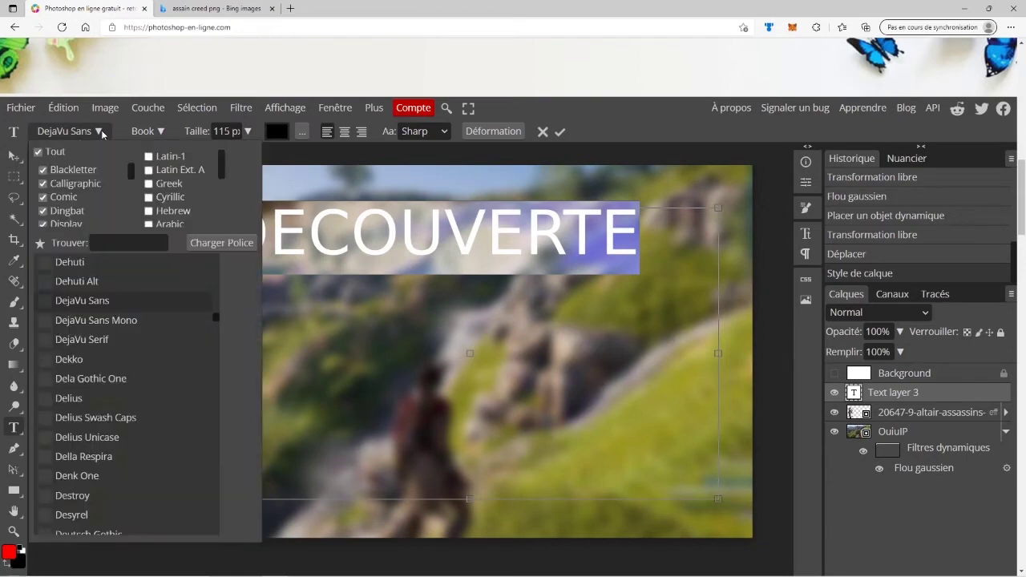
pyautogui.click(145, 378)
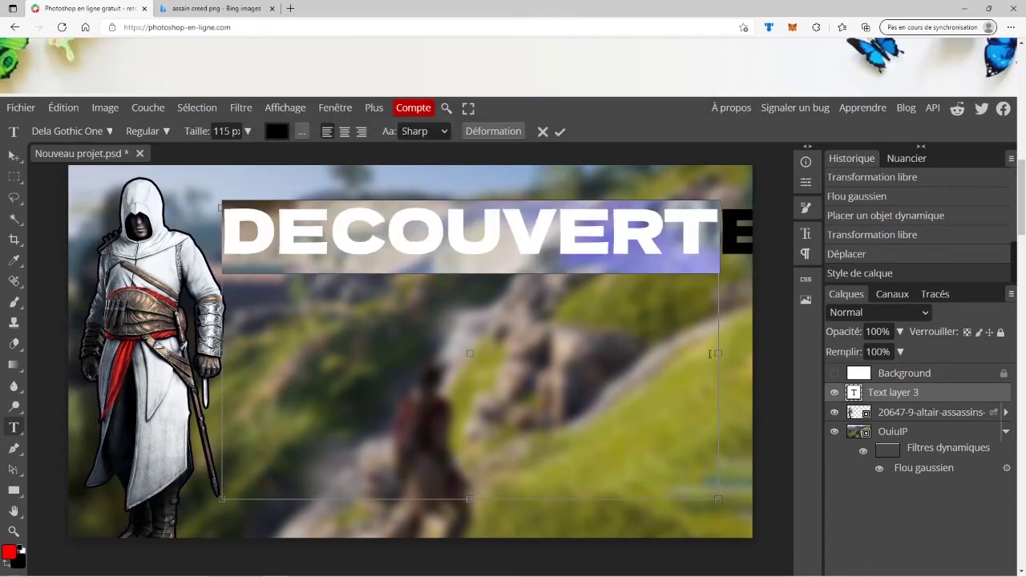
pyautogui.moveTo(719, 353); pyautogui.dragTo(781, 325)
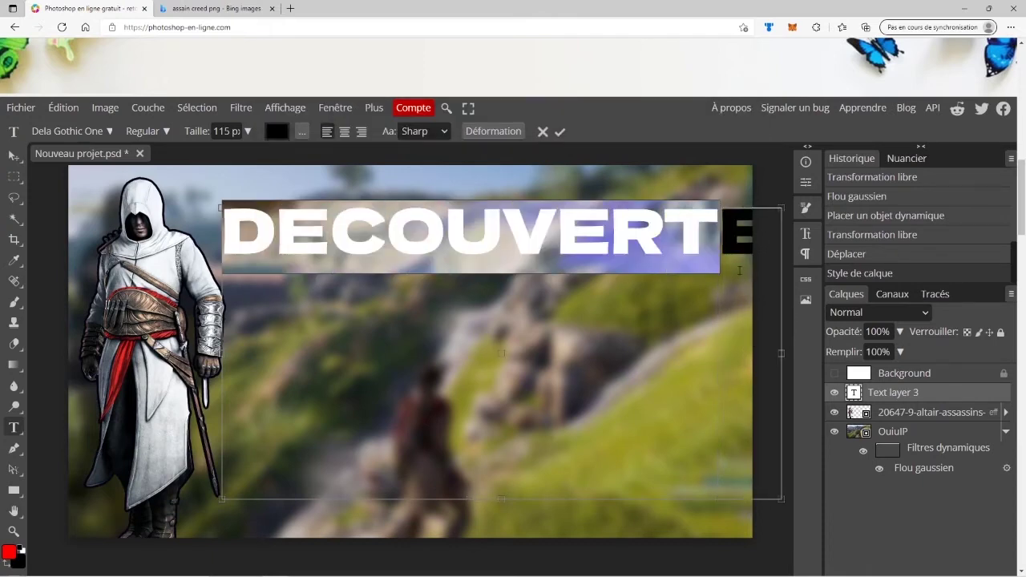
pyautogui.click(446, 240)
pyautogui.moveTo(223, 233); pyautogui.dragTo(771, 225)
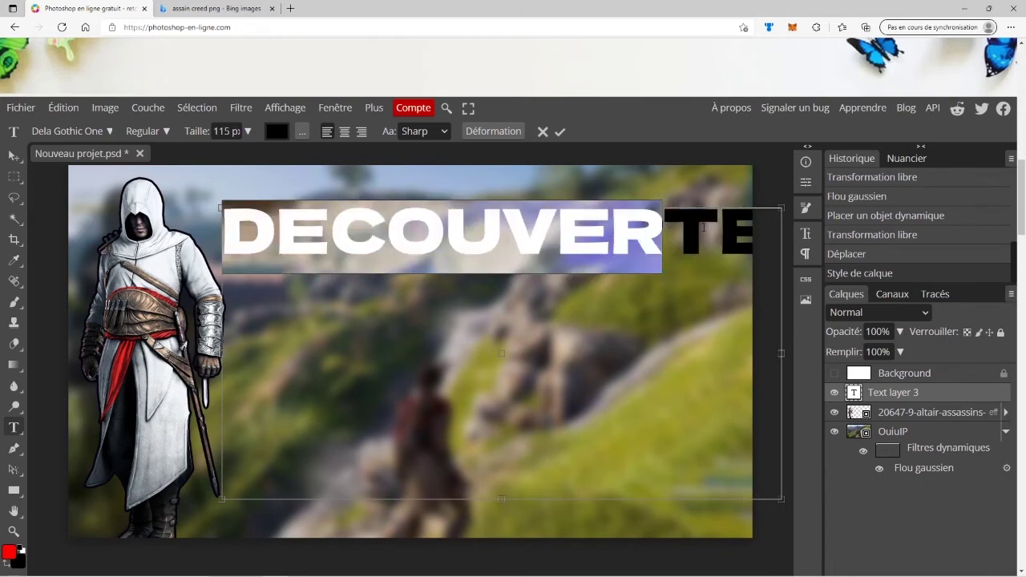
pyautogui.click(248, 130)
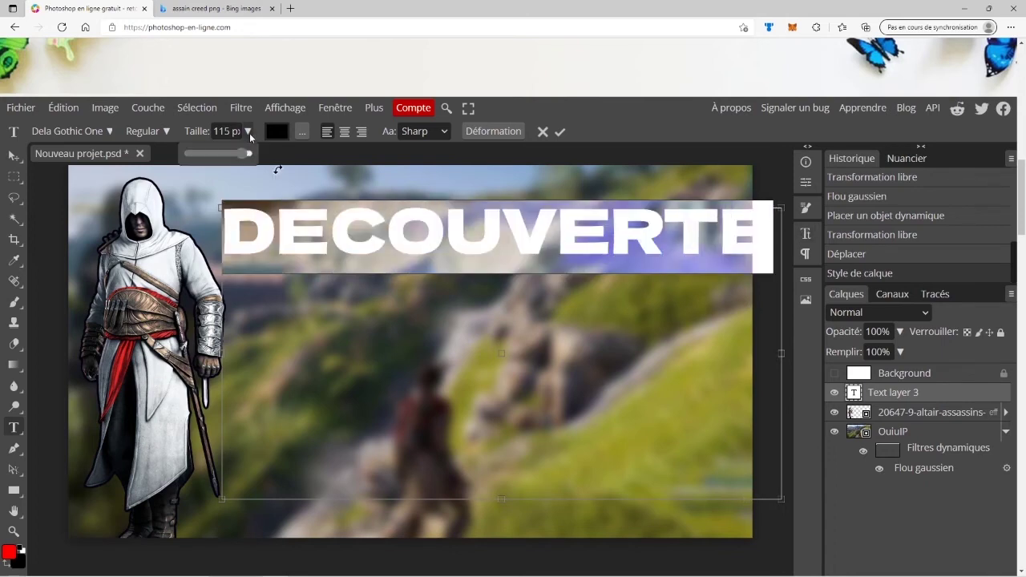
pyautogui.moveTo(240, 152); pyautogui.dragTo(237, 154)
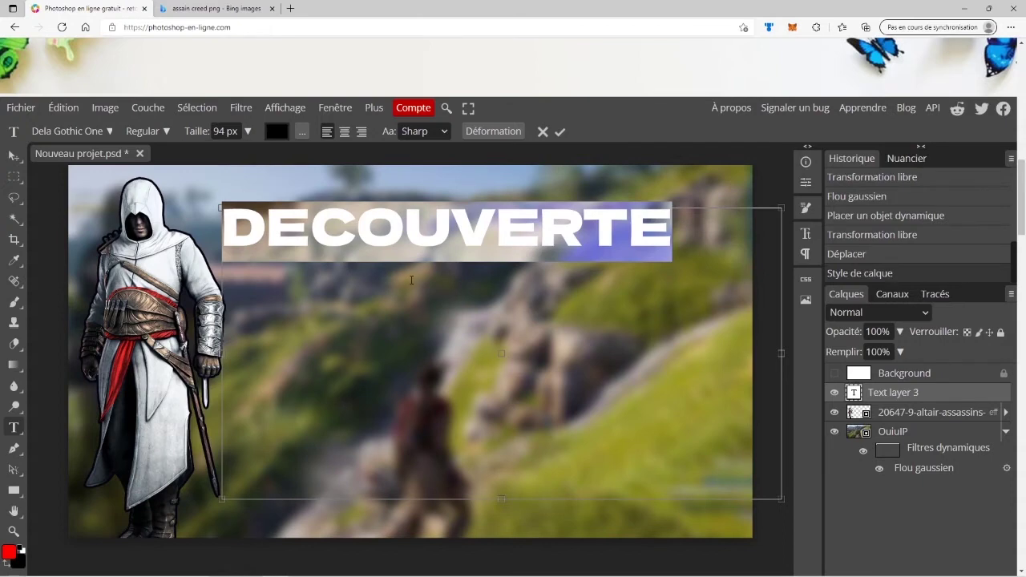
pyautogui.click(12, 155)
# - Nudge the DECOUVERTE title slightly and open its blending options
pyautogui.moveTo(481, 229); pyautogui.dragTo(487, 221)
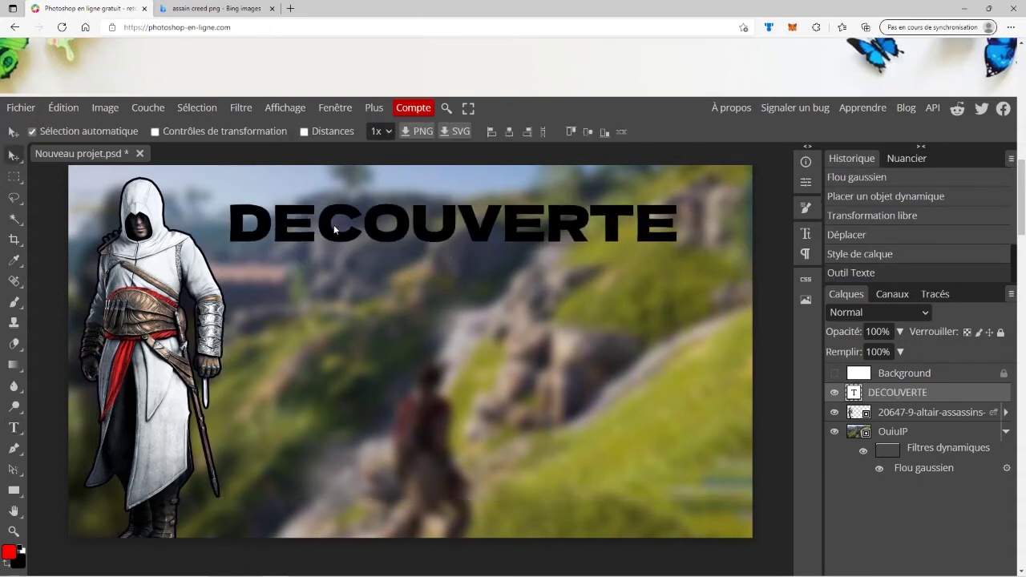
pyautogui.rightClick(937, 389)
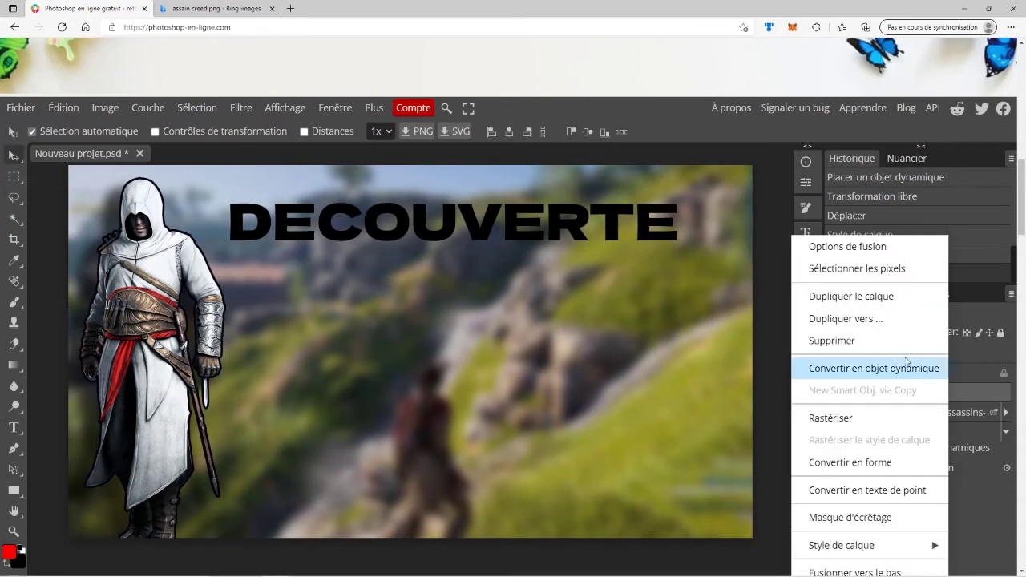
pyautogui.click(978, 401)
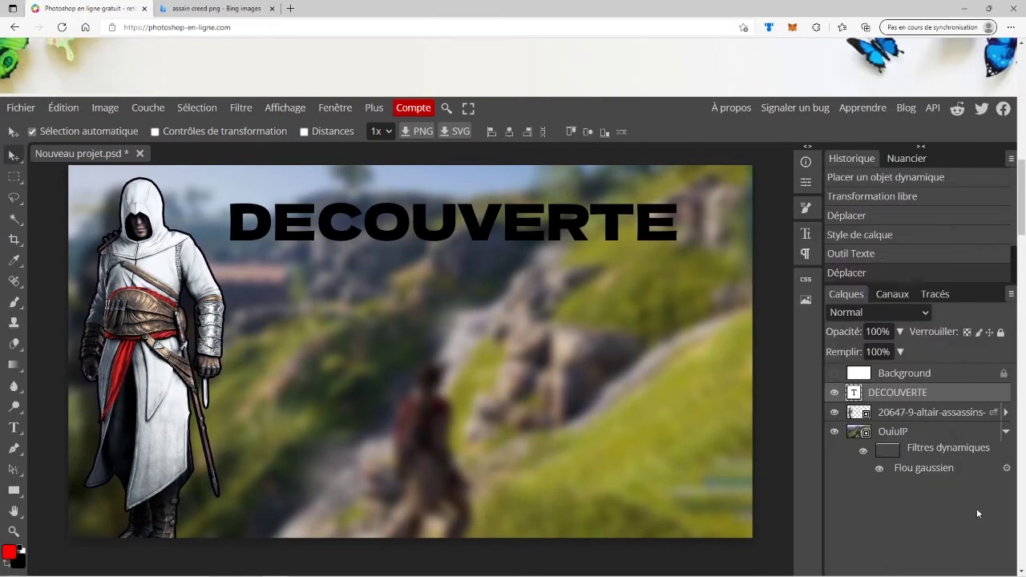
pyautogui.rightClick(910, 399)
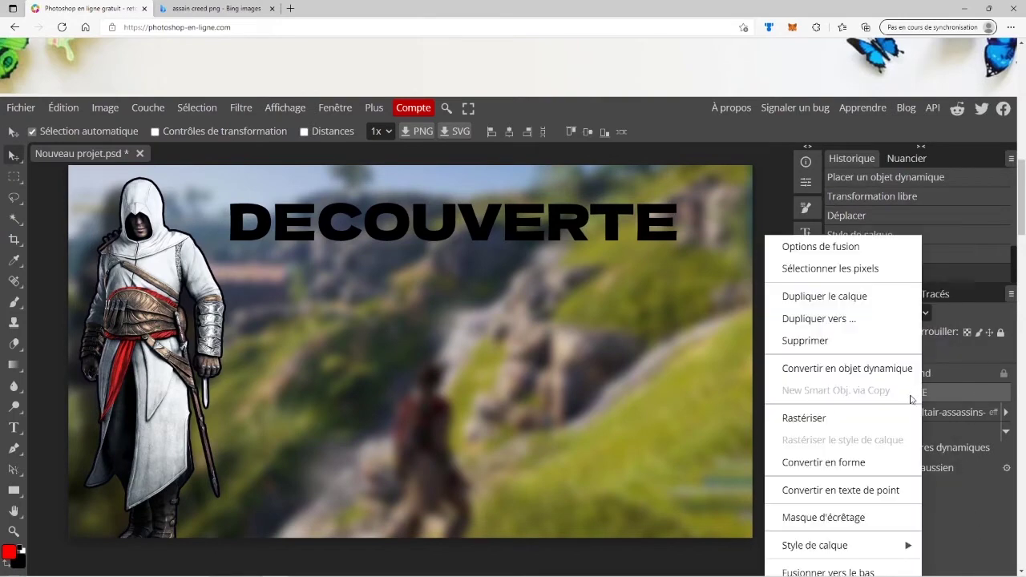
pyautogui.click(840, 247)
pyautogui.moveTo(592, 190); pyautogui.dragTo(608, 286)
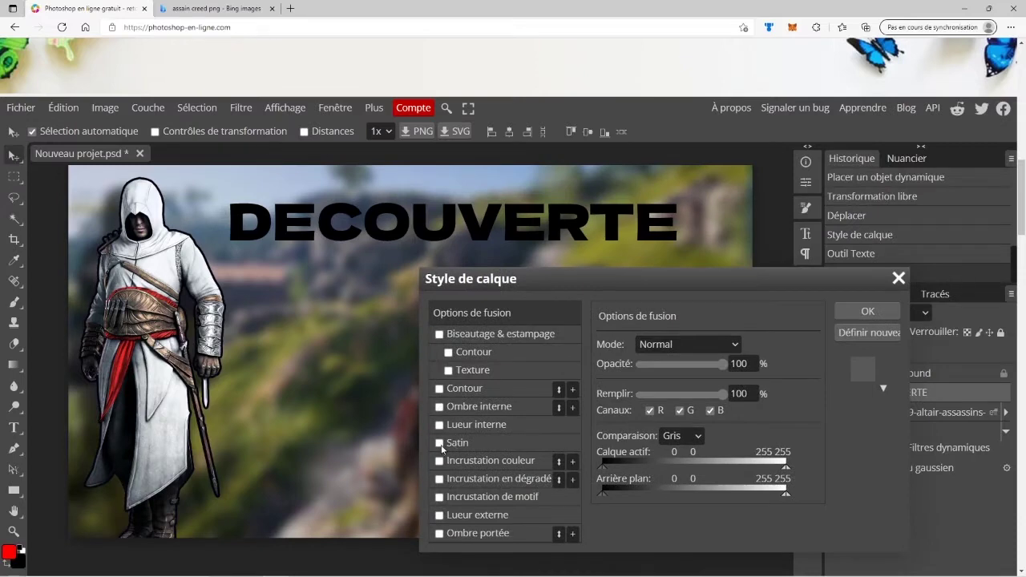
# - Give the title a 4 px outline at 60% opacity plus an inner shadow
pyautogui.click(440, 389)
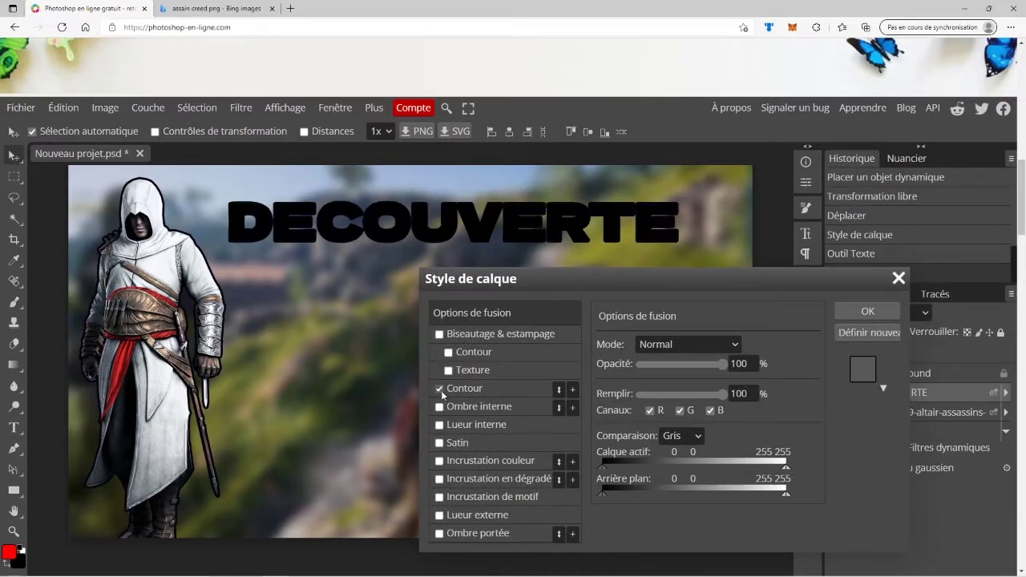
pyautogui.click(440, 390)
pyautogui.click(440, 390)
pyautogui.click(439, 406)
pyautogui.click(512, 389)
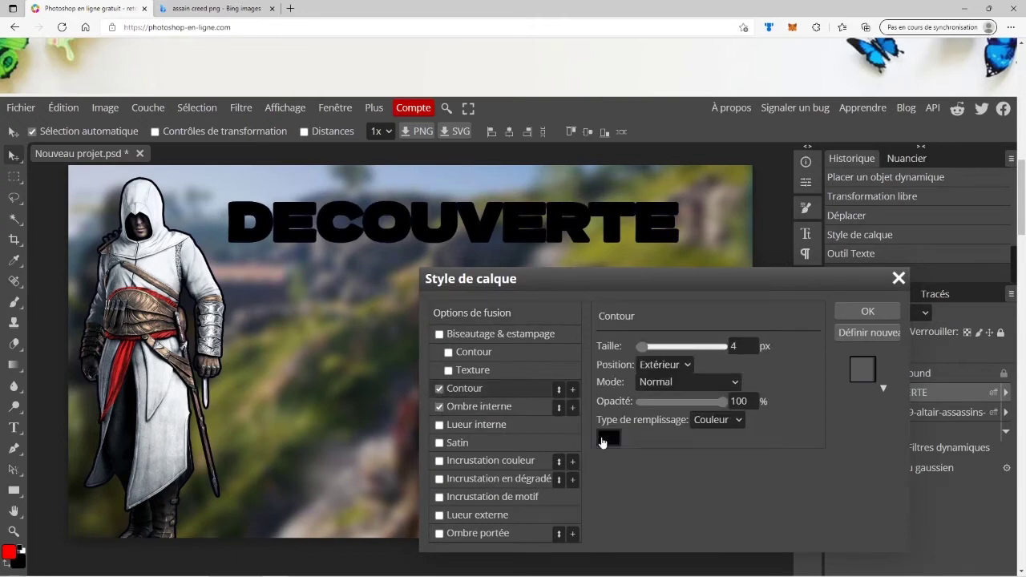
pyautogui.moveTo(721, 400); pyautogui.dragTo(691, 406)
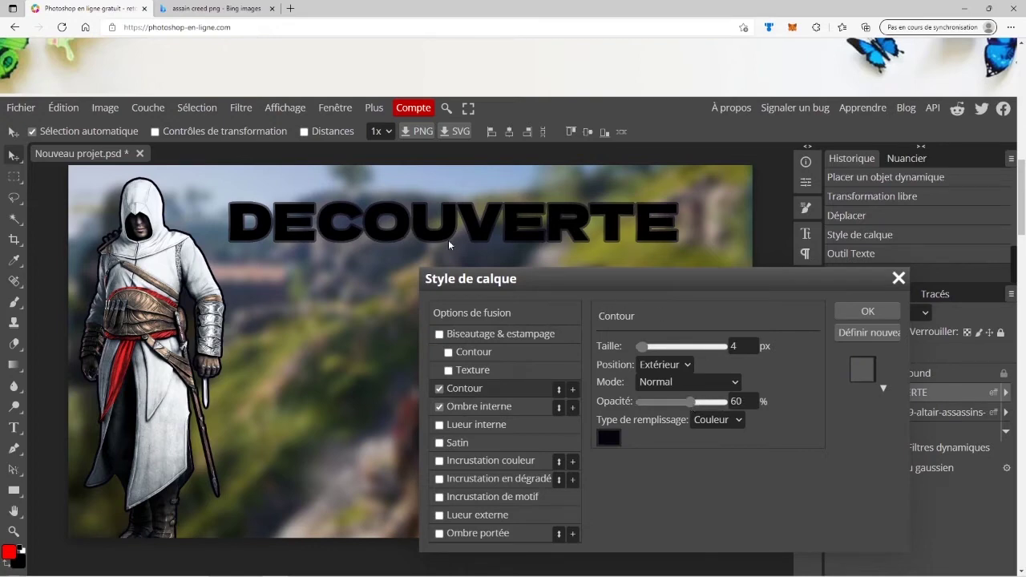
# - Test a drop shadow on the title, remove it, and apply the layer style
pyautogui.click(474, 533)
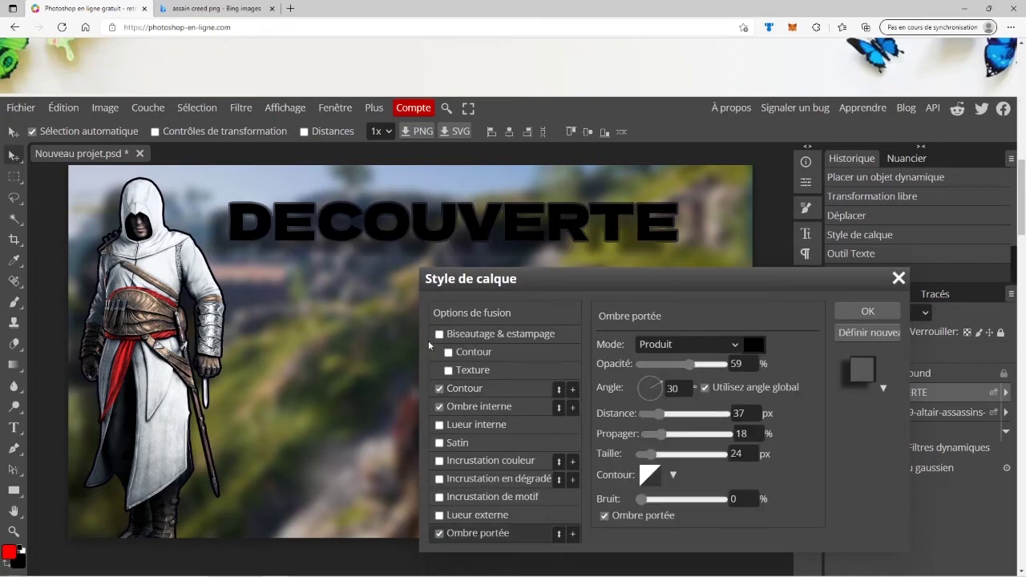
pyautogui.click(439, 533)
pyautogui.click(439, 515)
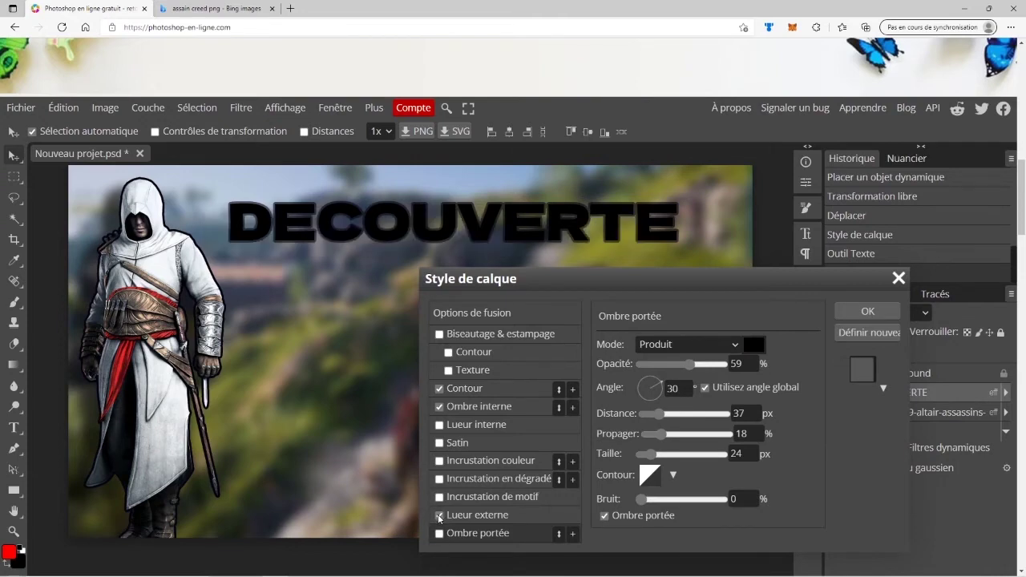
pyautogui.click(878, 308)
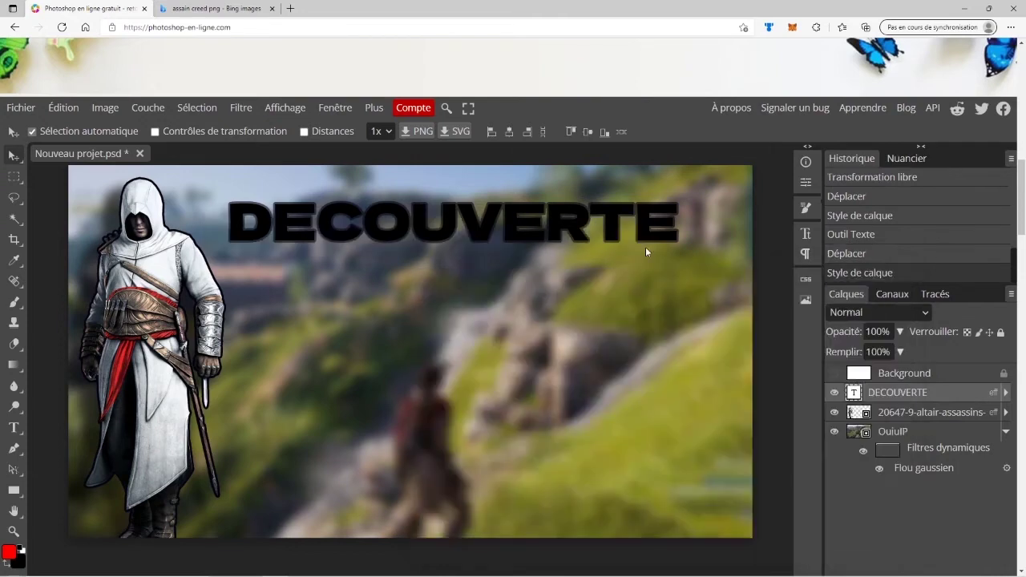
# - Save an enlarged Assassin's Creed Origins map from Bing Images, then return to Photopea
pyautogui.click(241, 9)
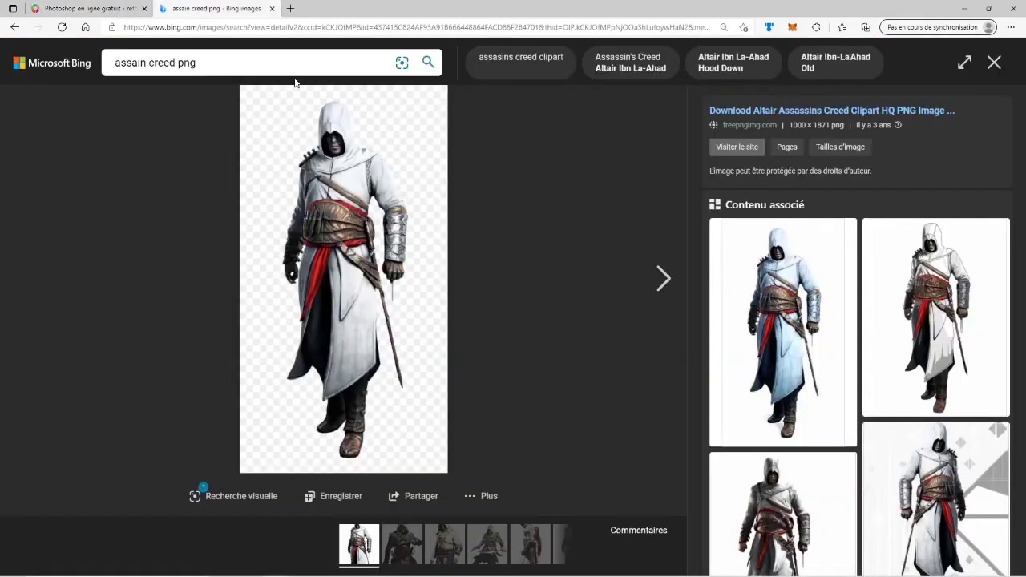
pyautogui.moveTo(180, 68); pyautogui.dragTo(114, 67)
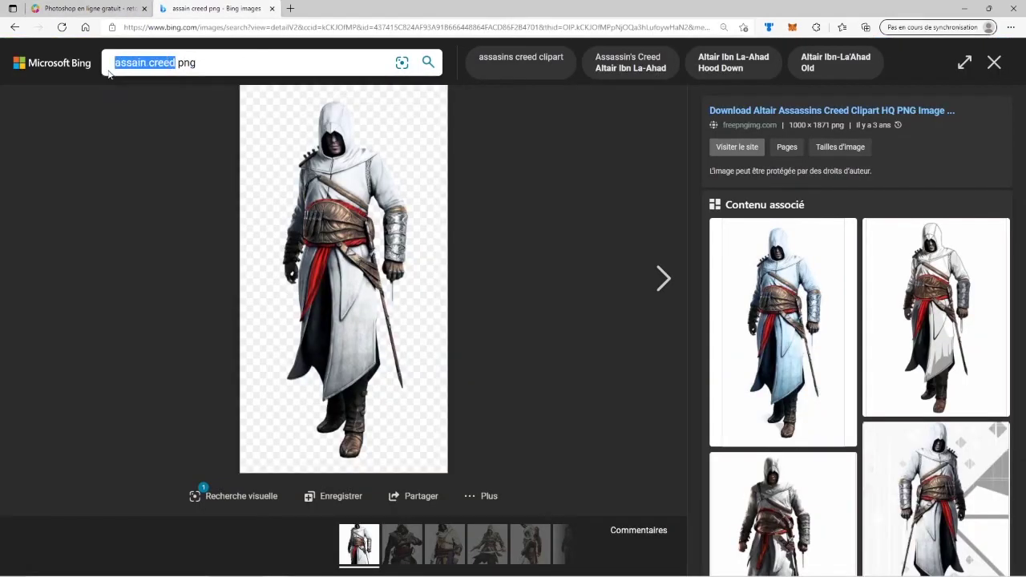
pyautogui.moveTo(518, 268)
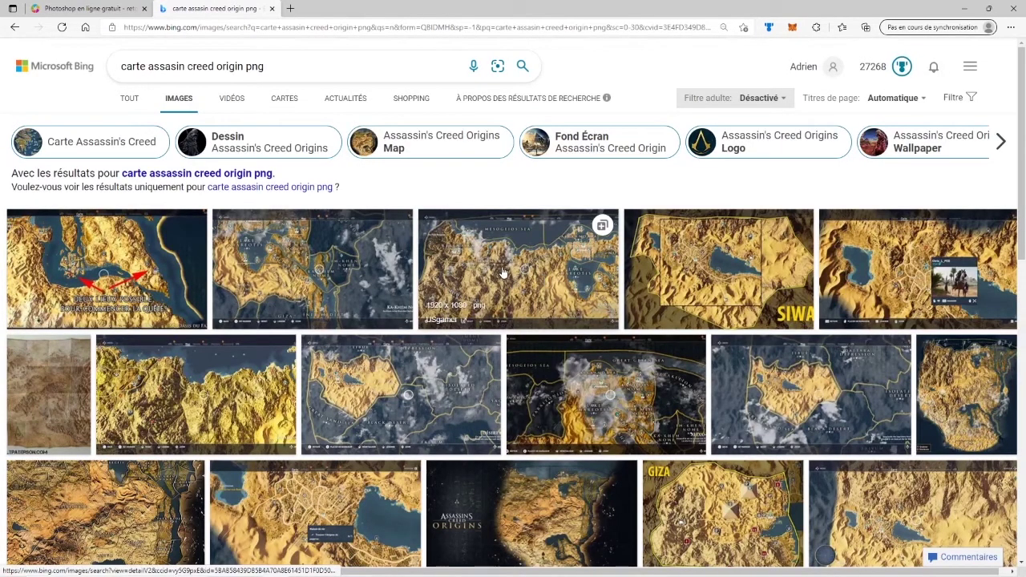
pyautogui.click(501, 273)
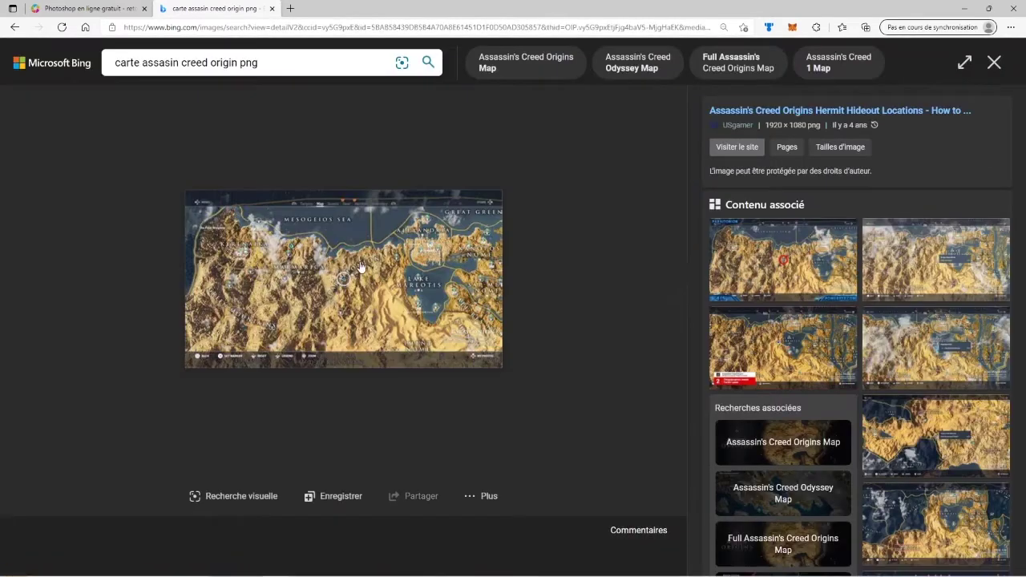
pyautogui.rightClick(335, 273)
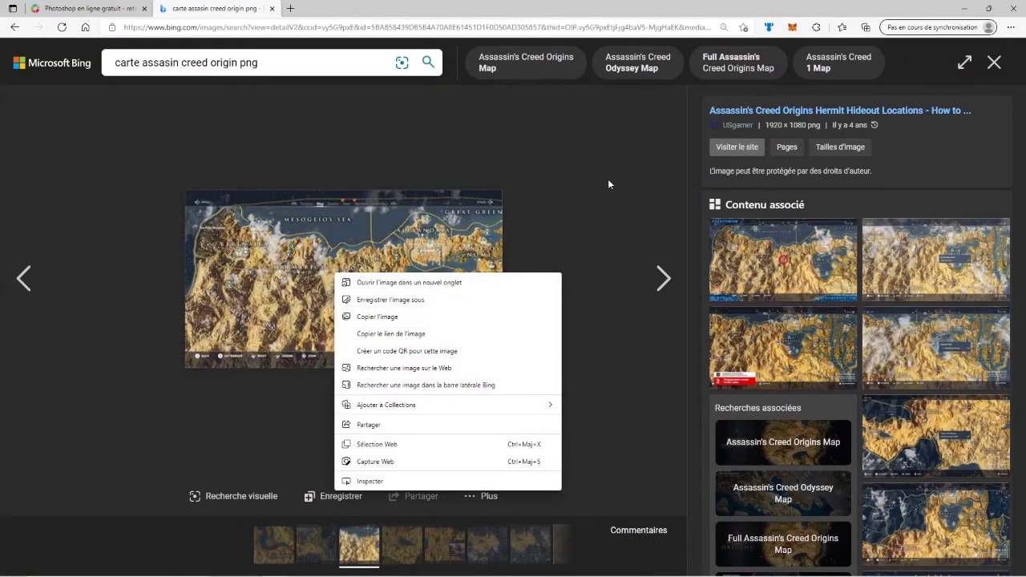
pyautogui.click(403, 301)
pyautogui.click(83, 365)
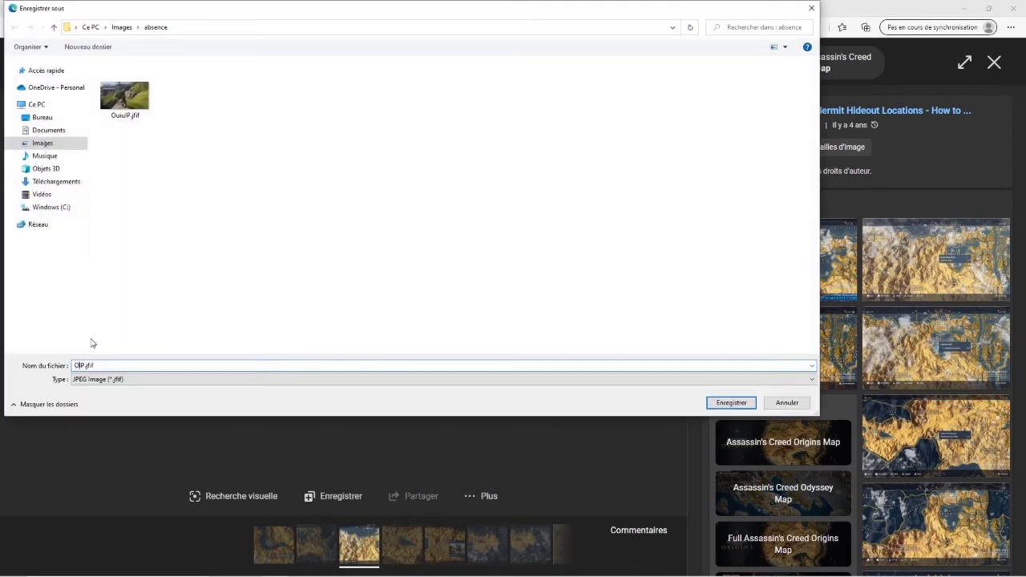
pyautogui.click(726, 403)
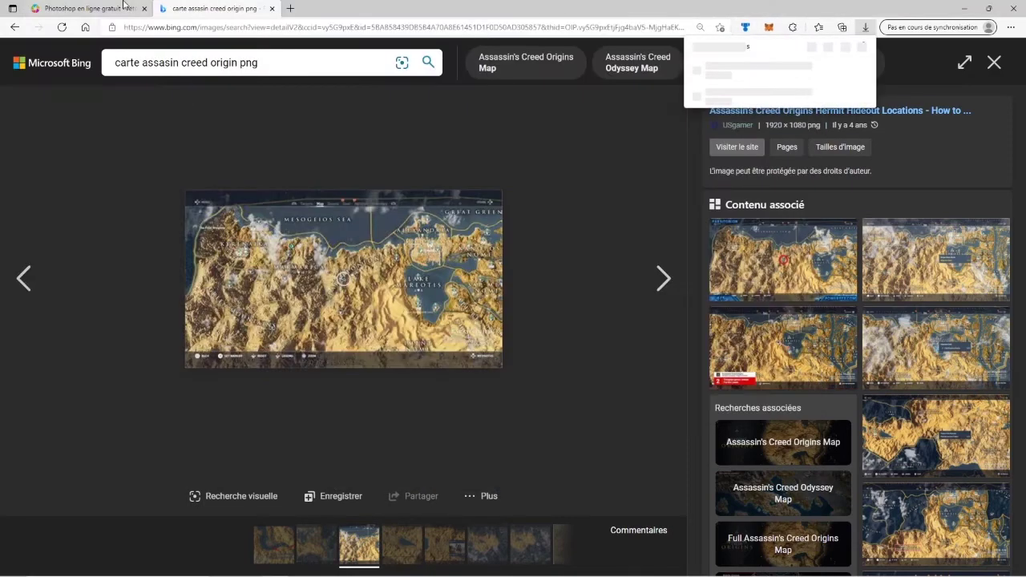
pyautogui.click(80, 8)
pyautogui.click(16, 107)
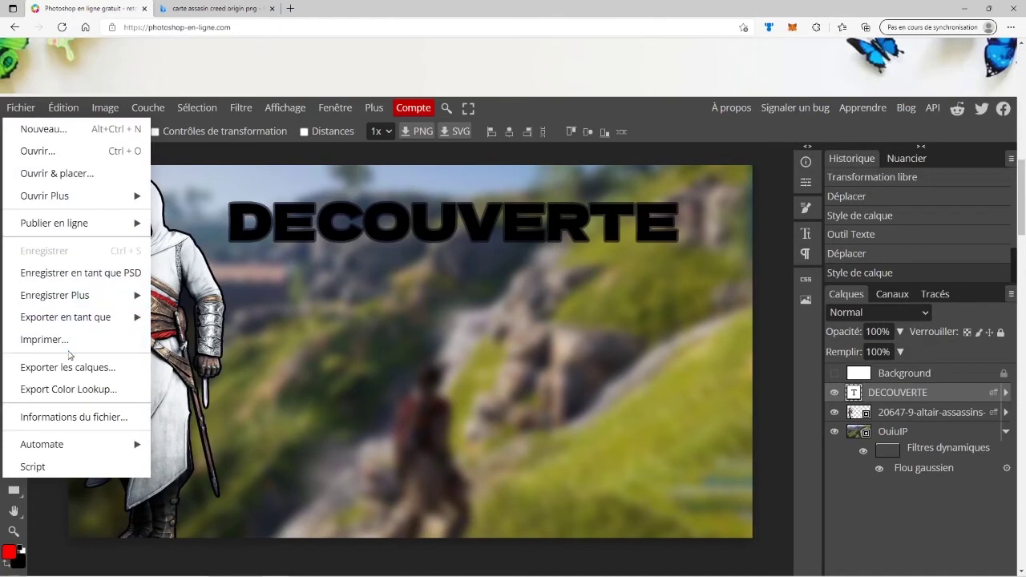
# - Place the OfgIP map image, tilted about 18° and slightly enlarged
pyautogui.click(58, 173)
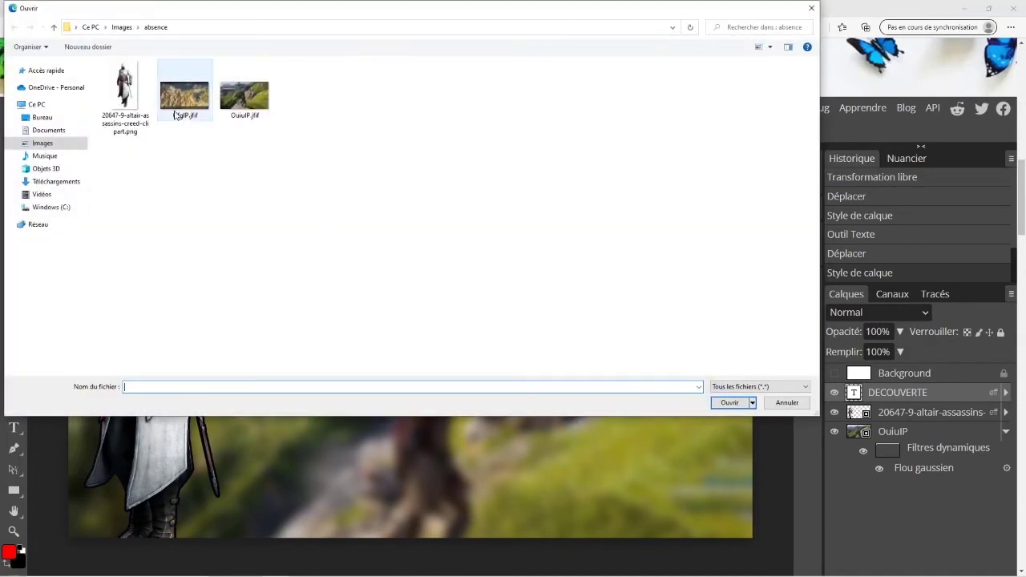
pyautogui.click(184, 95)
pyautogui.click(716, 405)
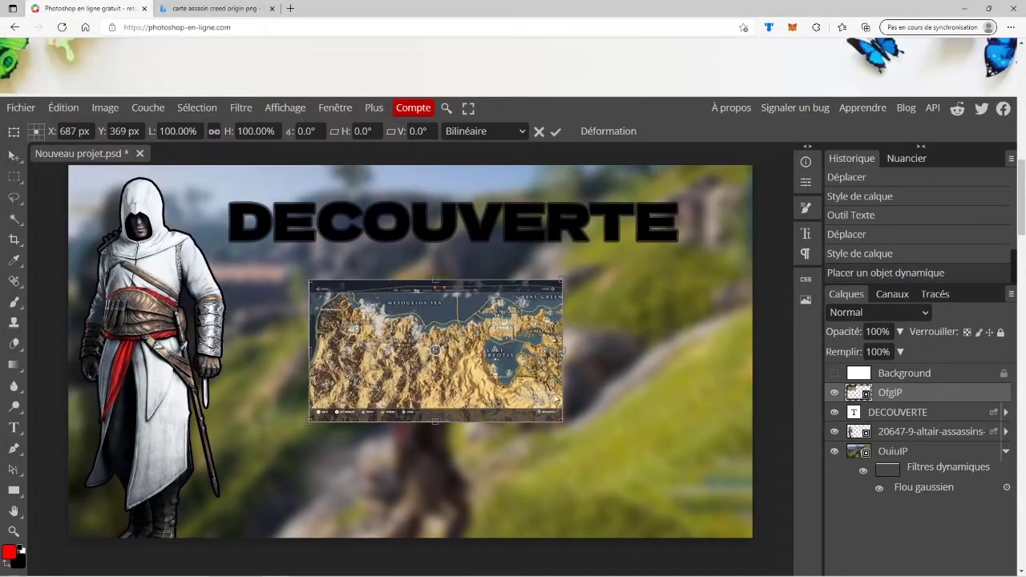
pyautogui.moveTo(358, 314)
pyautogui.mouseDown()
pyautogui.moveTo(394, 272)
pyautogui.moveTo(366, 252)
pyautogui.mouseUp()
pyautogui.moveTo(433, 317)
pyautogui.mouseDown()
pyautogui.moveTo(503, 335)
pyautogui.moveTo(530, 375)
pyautogui.moveTo(332, 339)
pyautogui.mouseUp()
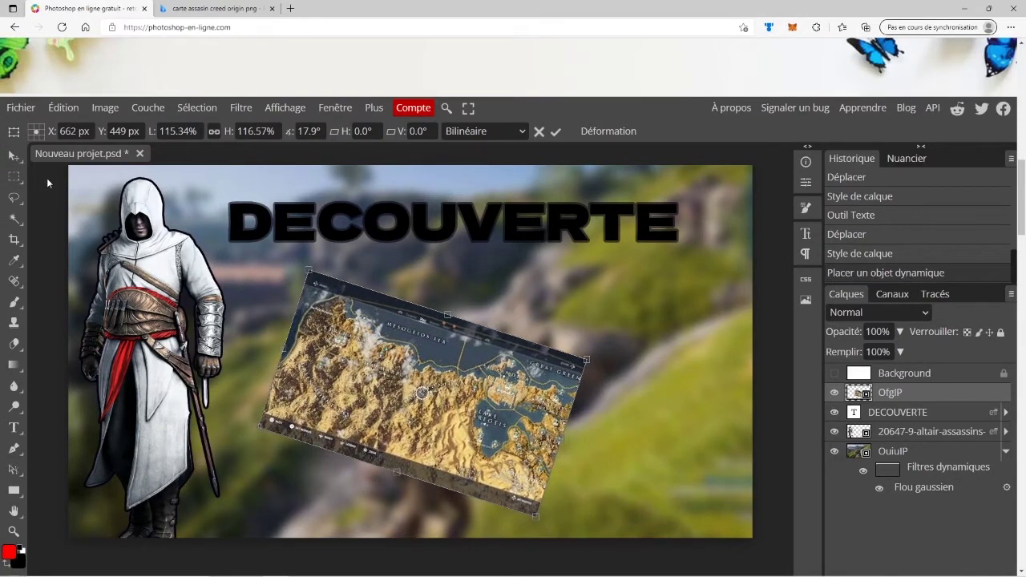
pyautogui.press('Return')
# - Fade the OfgIP map layer to 48% opacity
pyautogui.rightClick(922, 393)
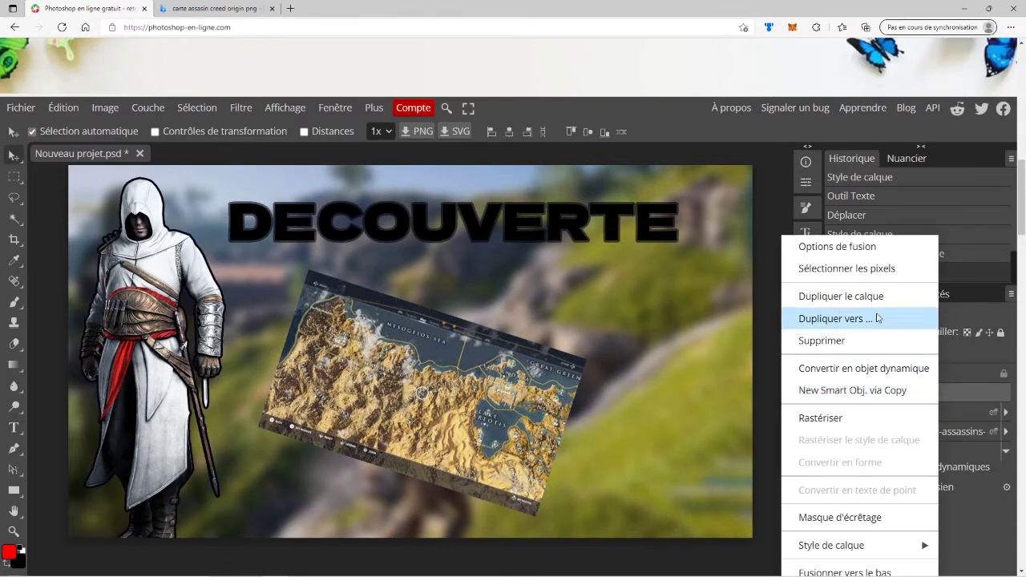
pyautogui.click(998, 396)
pyautogui.click(898, 332)
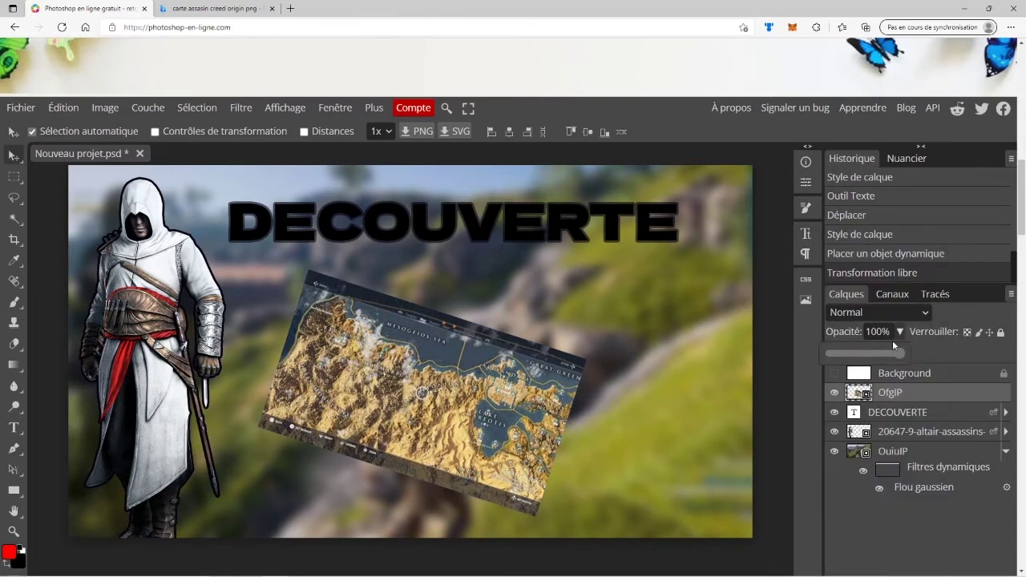
pyautogui.moveTo(890, 353)
pyautogui.mouseDown()
pyautogui.moveTo(857, 354)
pyautogui.moveTo(865, 360)
pyautogui.mouseUp()
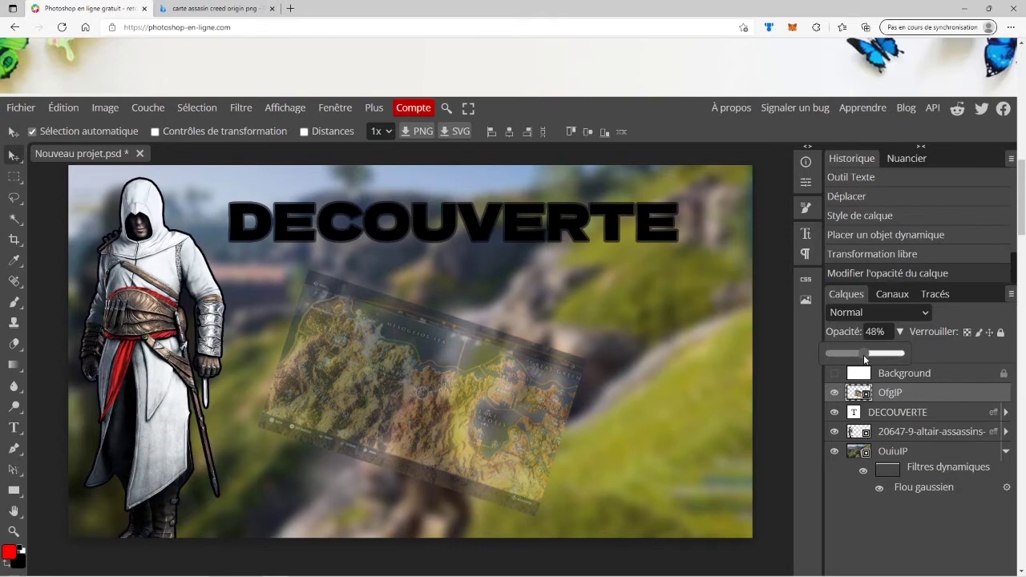
pyautogui.rightClick(916, 391)
pyautogui.click(947, 362)
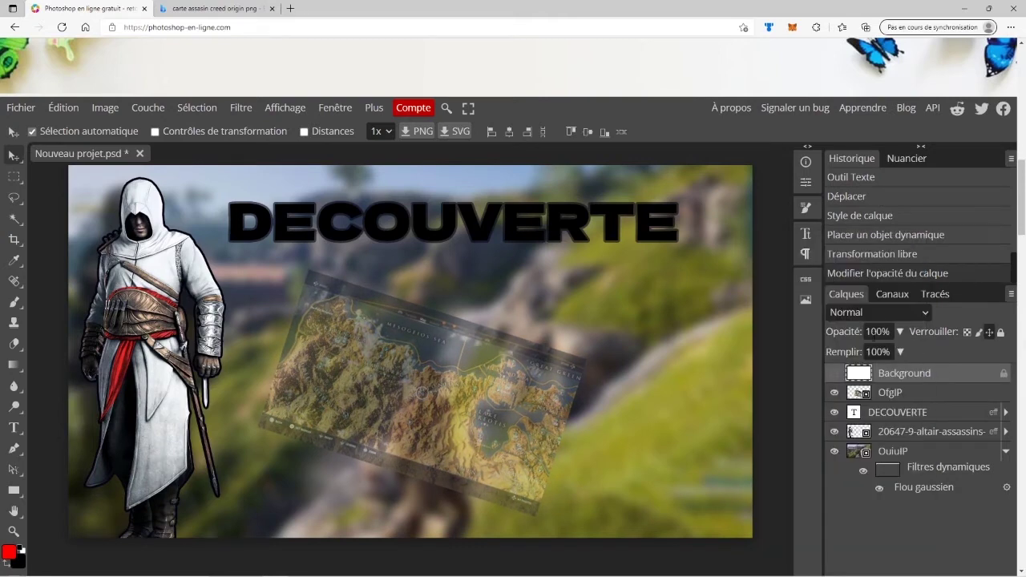
pyautogui.click(916, 393)
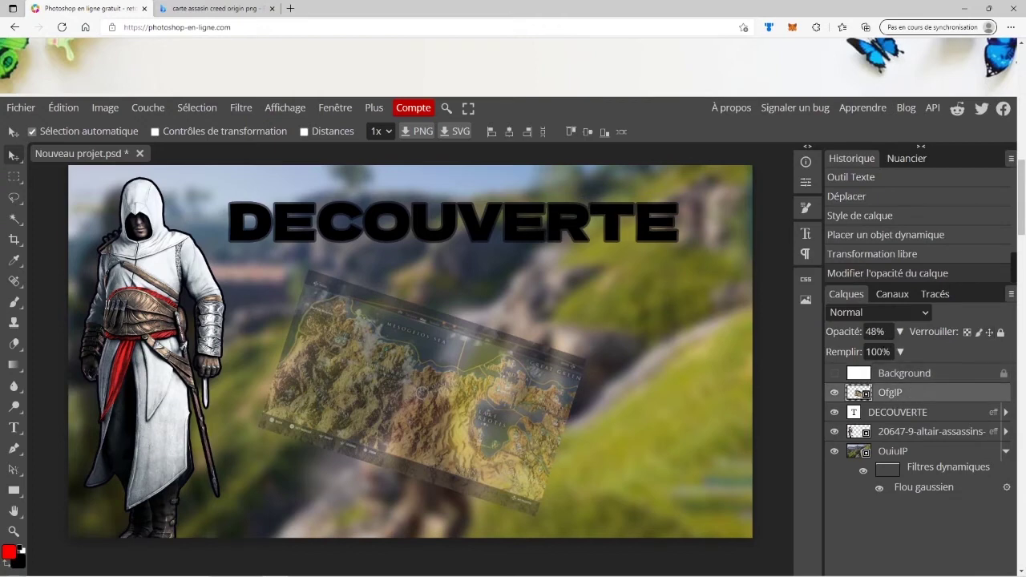
# - Give the OfgIP map a 4 px dark outline at 100% opacity and an 88% Produit satin
pyautogui.rightClick(924, 393)
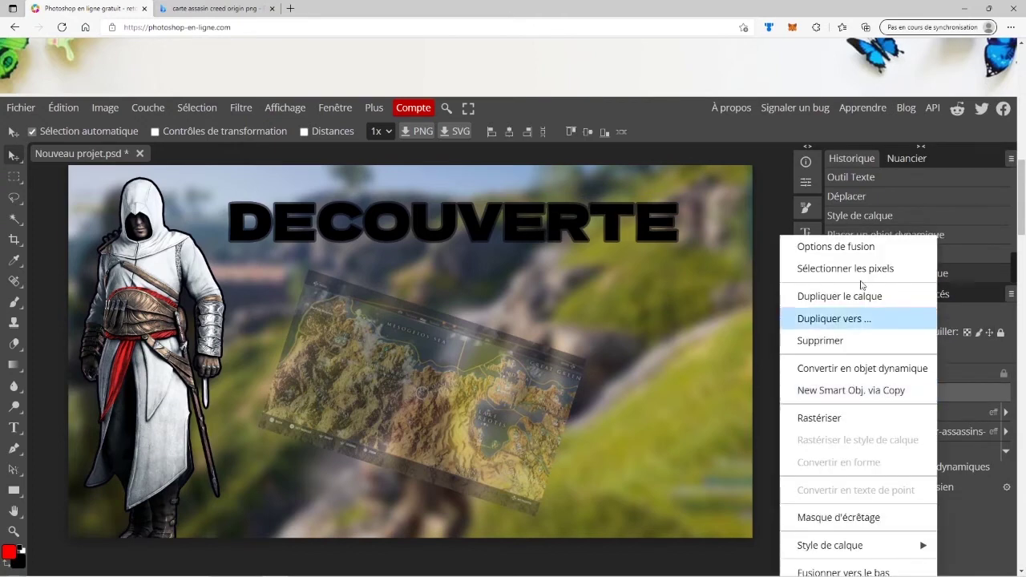
pyautogui.click(838, 247)
pyautogui.moveTo(570, 278); pyautogui.dragTo(657, 225)
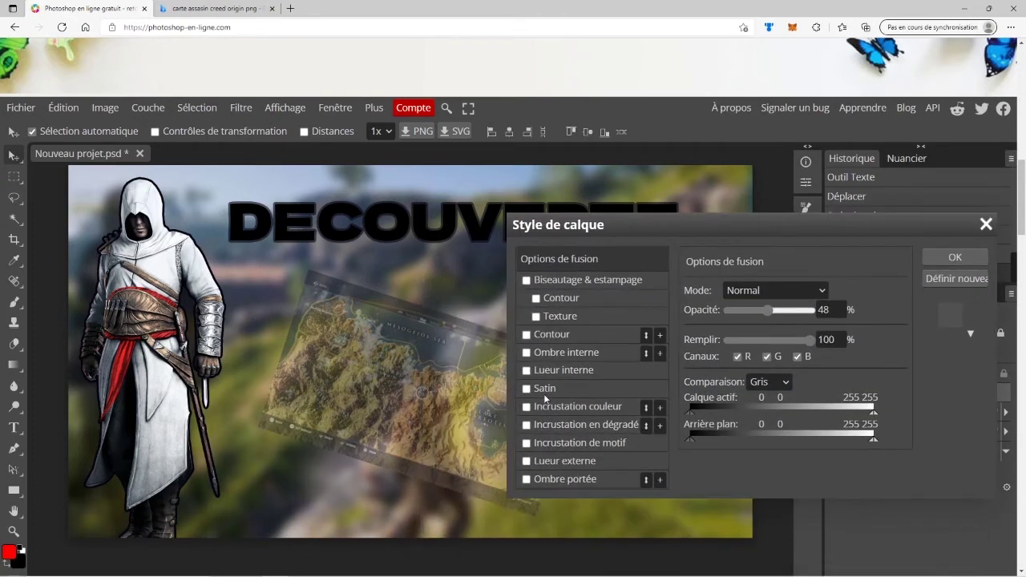
pyautogui.click(559, 340)
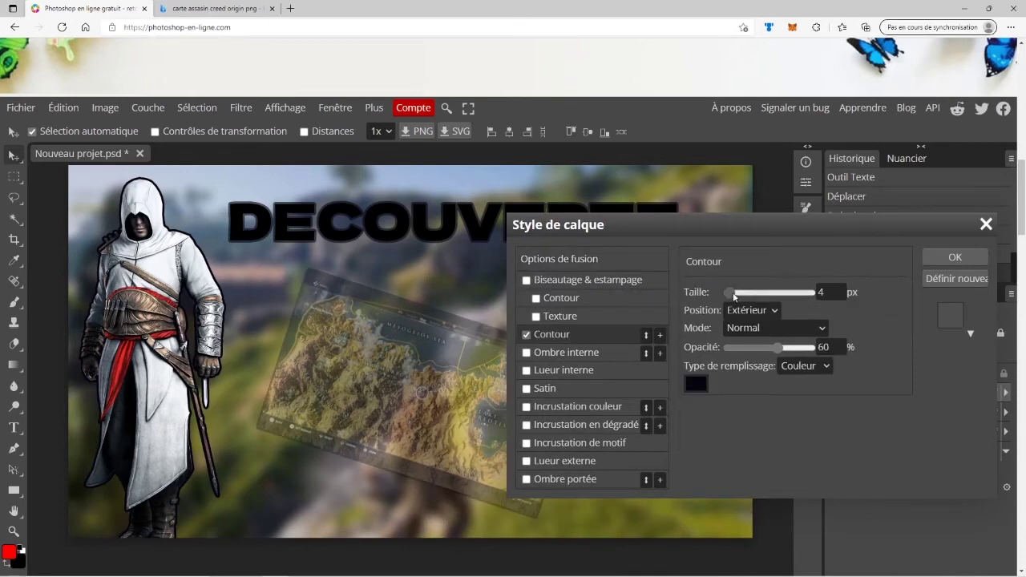
pyautogui.moveTo(786, 351); pyautogui.dragTo(817, 349)
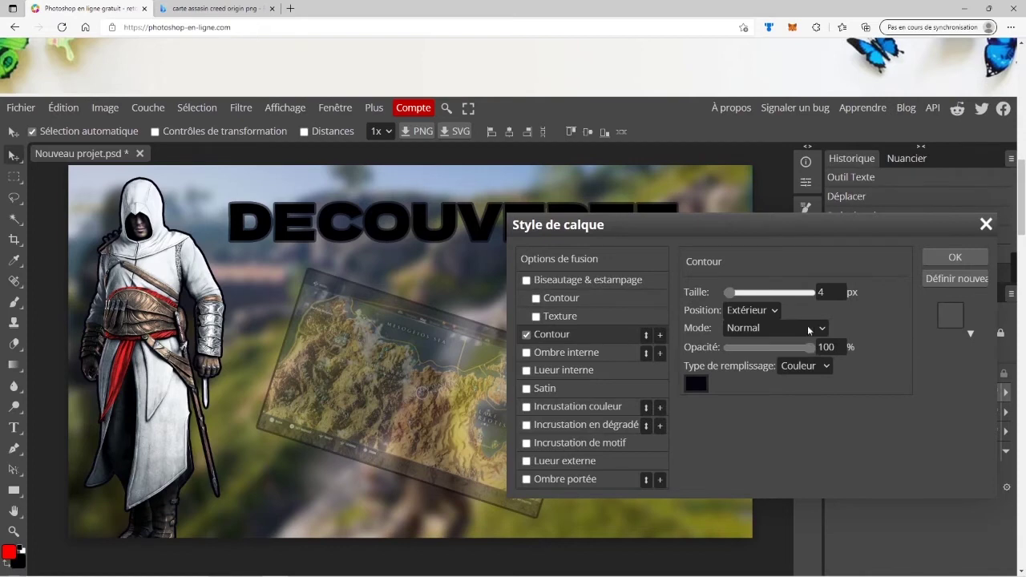
pyautogui.moveTo(796, 230); pyautogui.dragTo(788, 236)
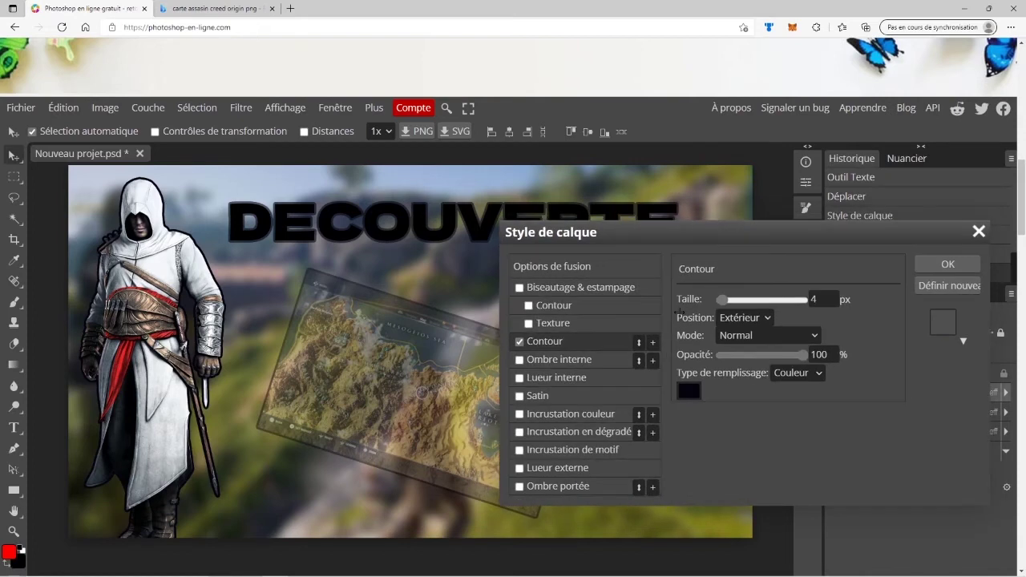
pyautogui.click(536, 397)
pyautogui.moveTo(764, 325)
pyautogui.mouseDown()
pyautogui.moveTo(787, 325)
pyautogui.moveTo(777, 327)
pyautogui.mouseUp()
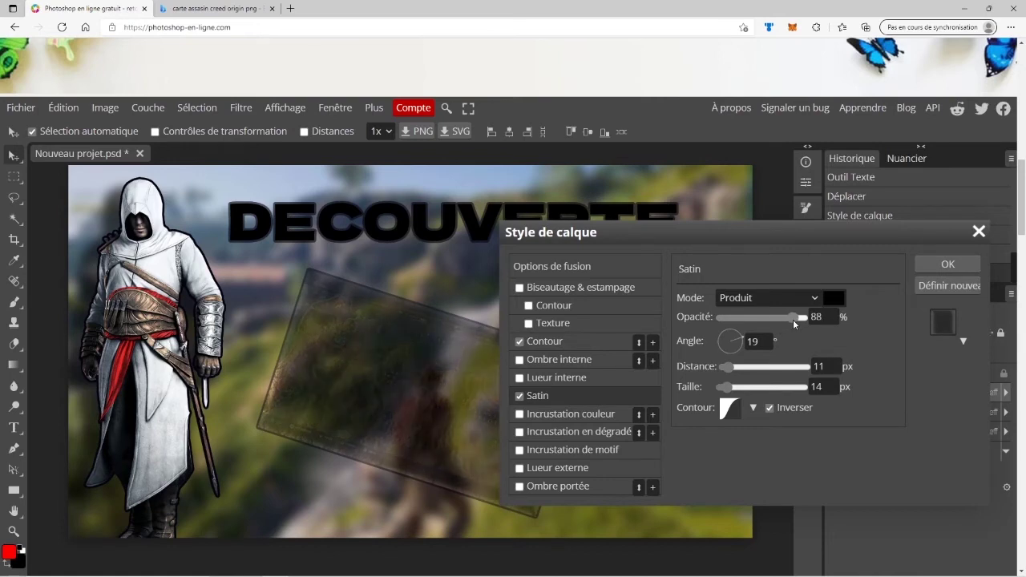
pyautogui.moveTo(771, 232)
pyautogui.mouseDown()
pyautogui.moveTo(557, 516)
pyautogui.moveTo(369, 500)
pyautogui.mouseUp()
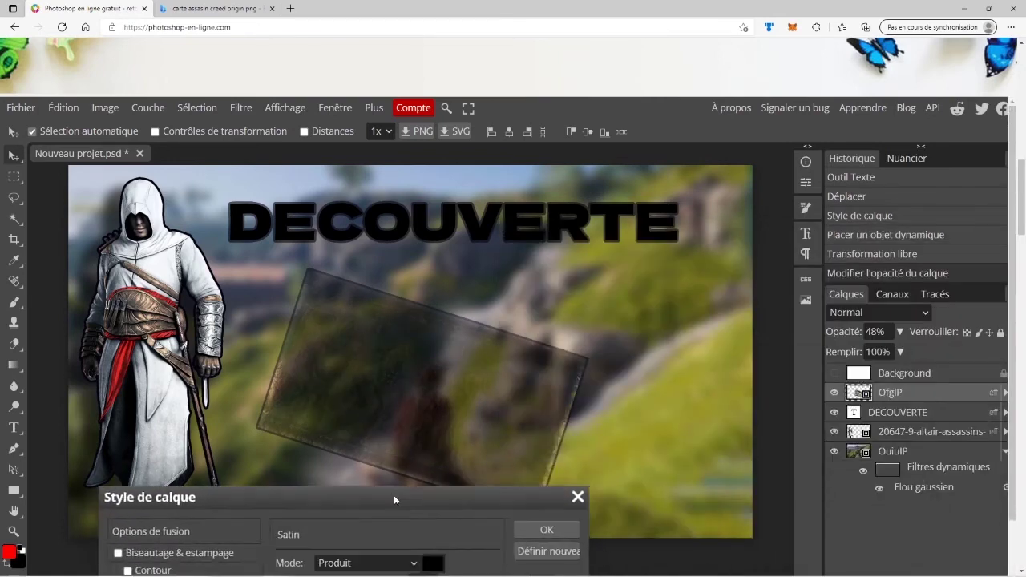
pyautogui.click(548, 526)
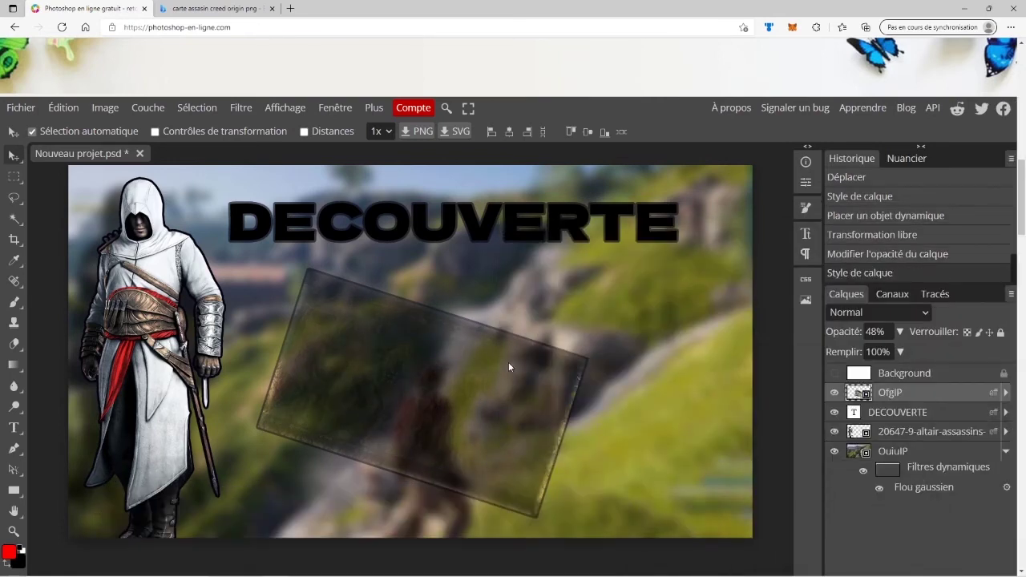
# - Type a '?' in the map frame, enlarge it to 150 px, and centre it
pyautogui.click(14, 428)
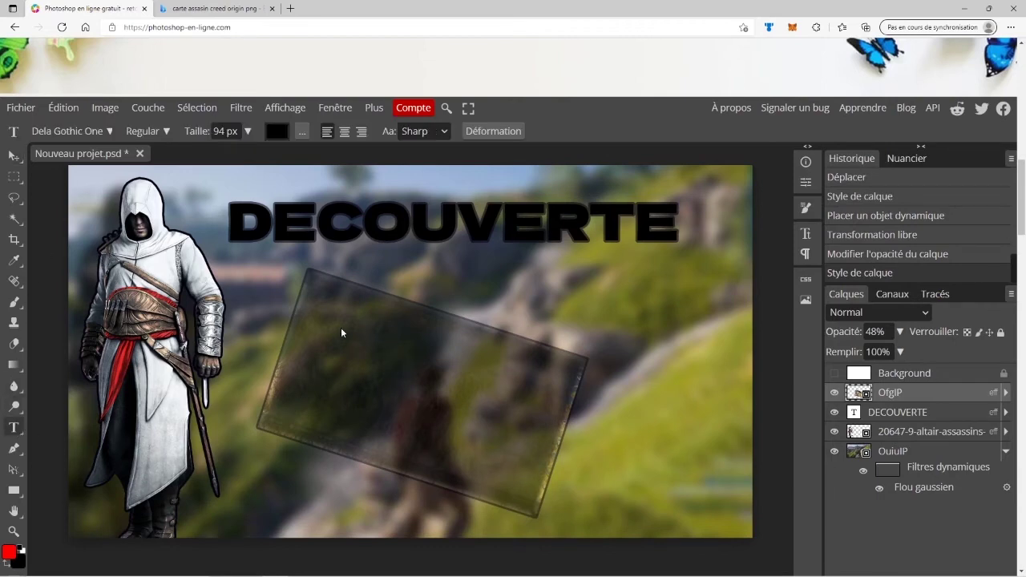
pyautogui.moveTo(341, 329); pyautogui.dragTo(491, 452)
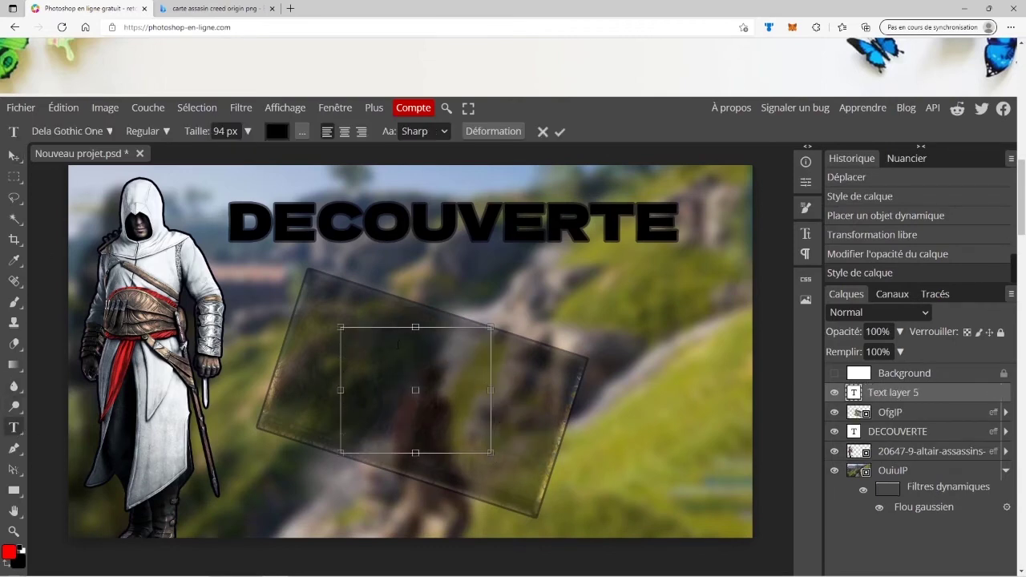
pyautogui.write('?')
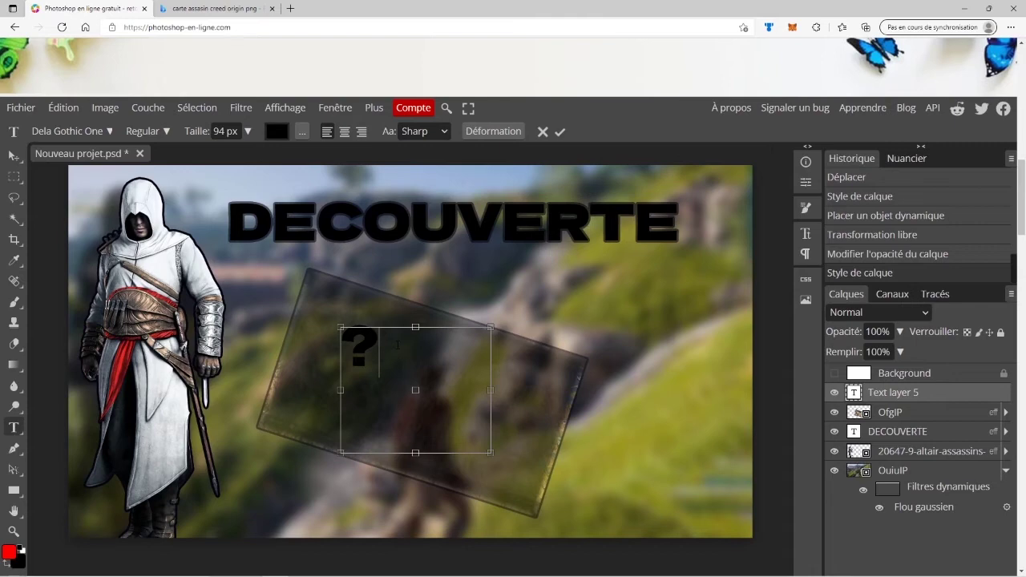
pyautogui.hotkey('ctrl', 'a')
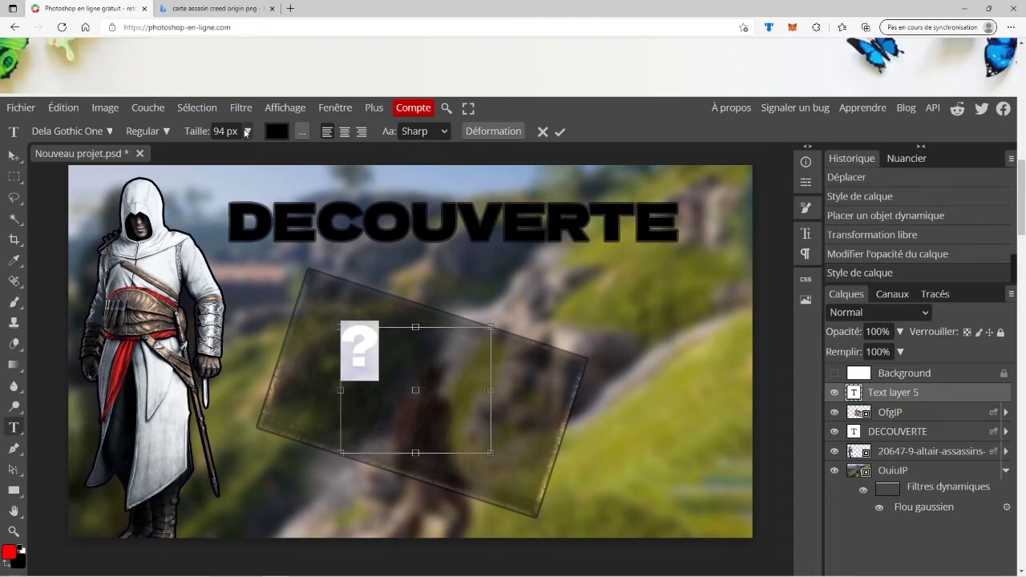
pyautogui.click(248, 131)
pyautogui.moveTo(210, 153); pyautogui.dragTo(247, 154)
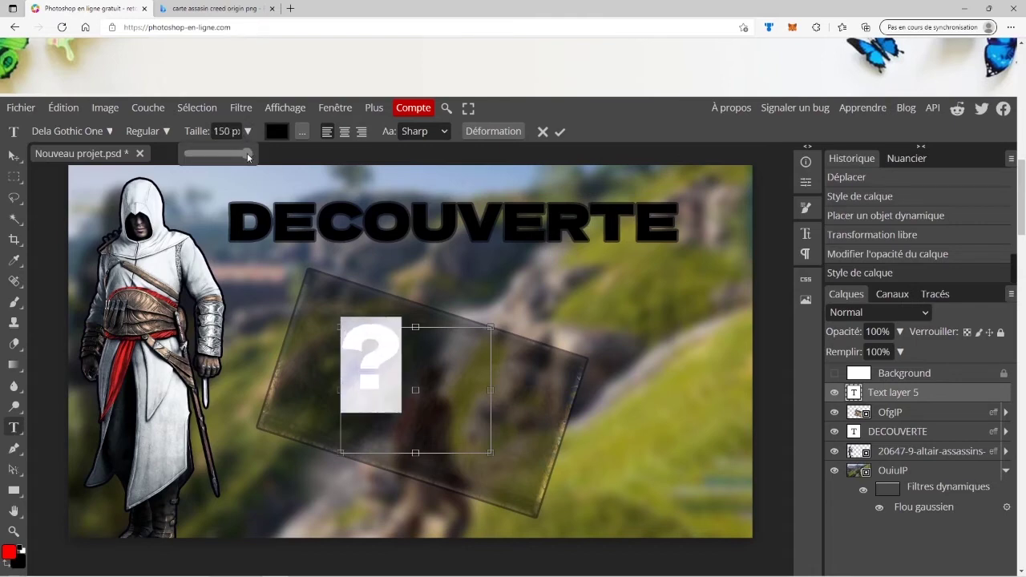
pyautogui.click(13, 155)
pyautogui.moveTo(420, 392); pyautogui.dragTo(420, 391)
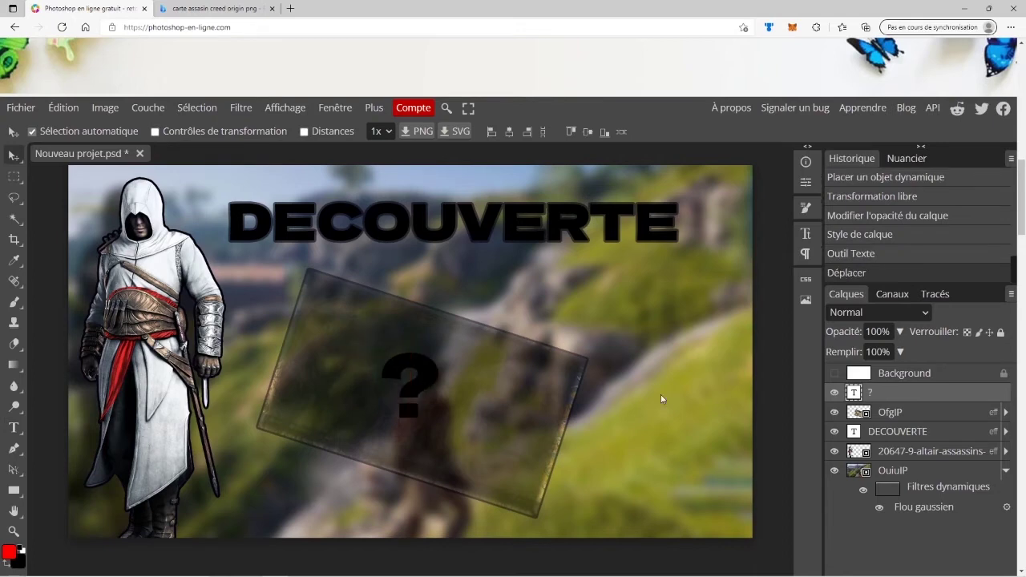
# - Make the question mark white with a colour overlay, then select the Altair layer and revisit Bing
pyautogui.rightClick(918, 393)
pyautogui.click(863, 248)
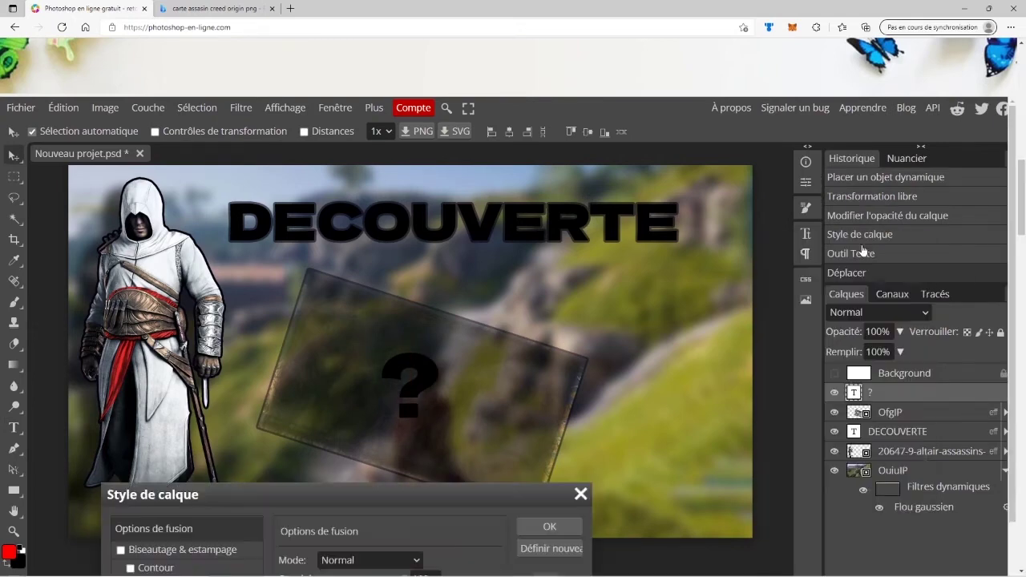
pyautogui.moveTo(417, 494); pyautogui.dragTo(835, 174)
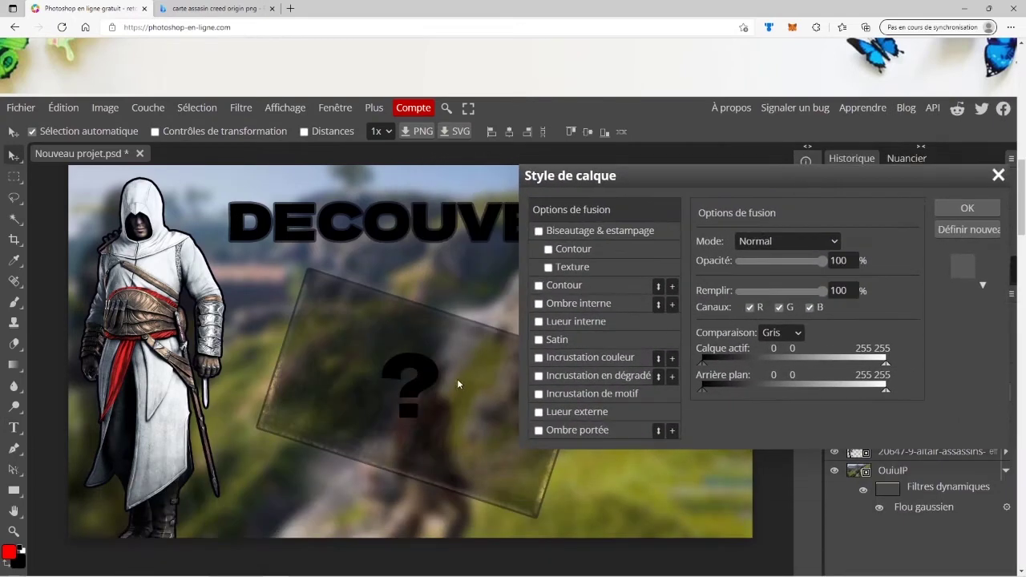
pyautogui.click(579, 359)
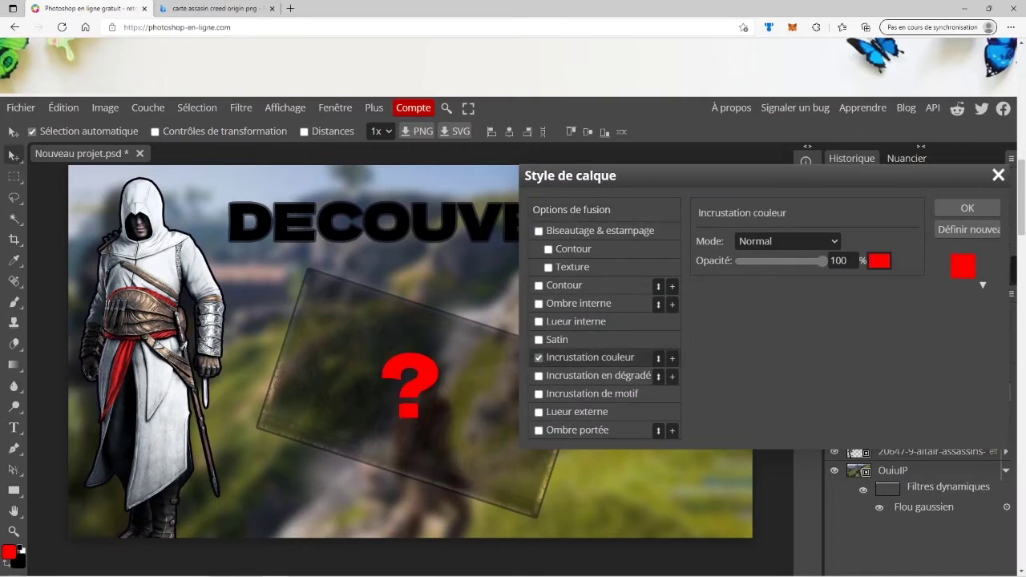
pyautogui.click(880, 260)
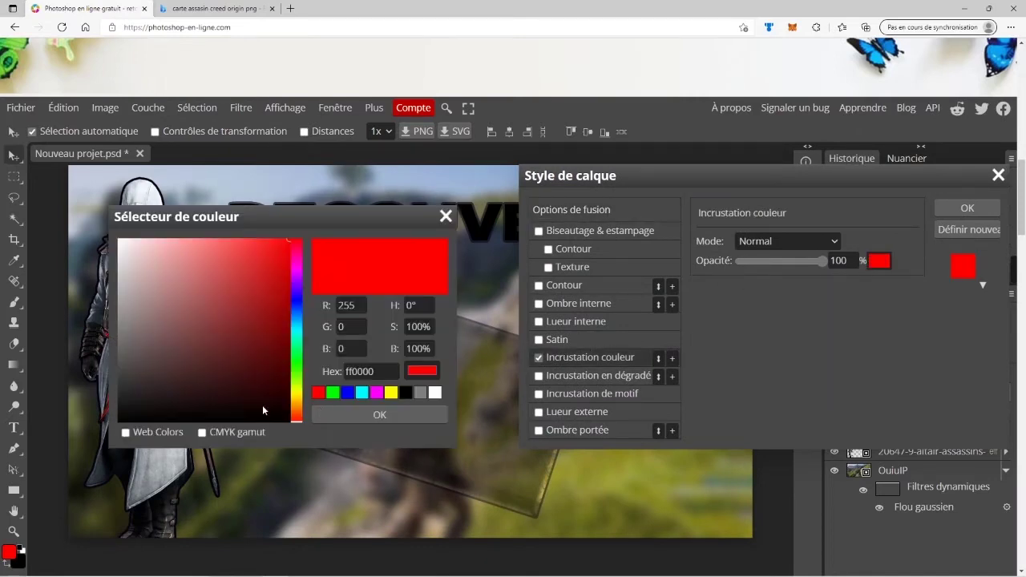
pyautogui.click(124, 248)
pyautogui.click(325, 412)
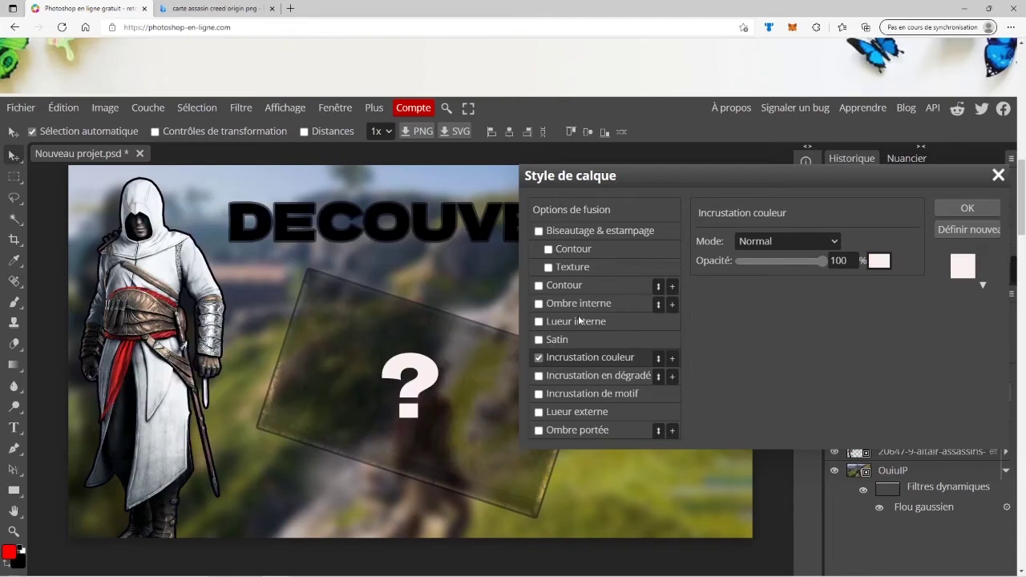
pyautogui.click(755, 216)
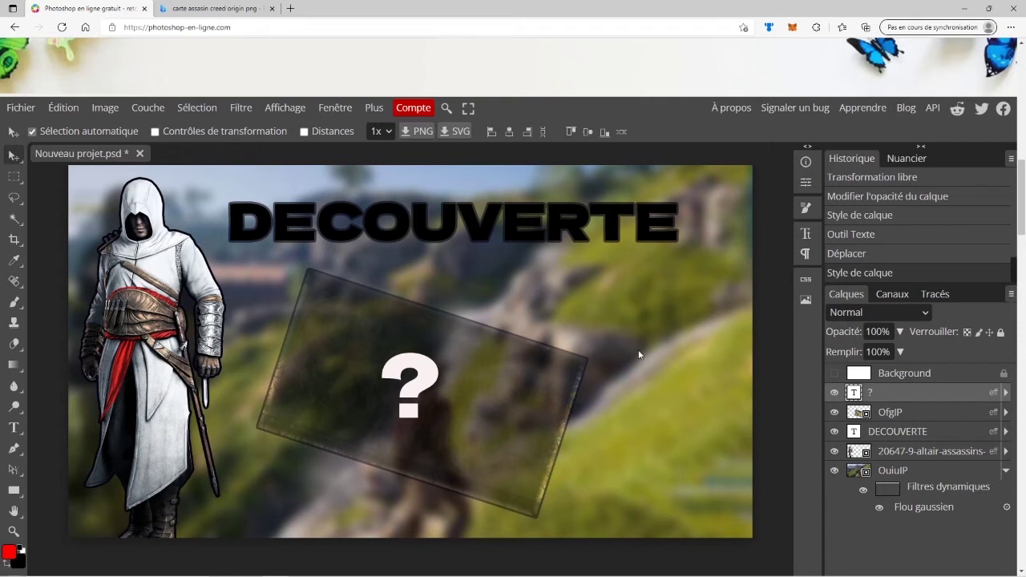
pyautogui.click(158, 336)
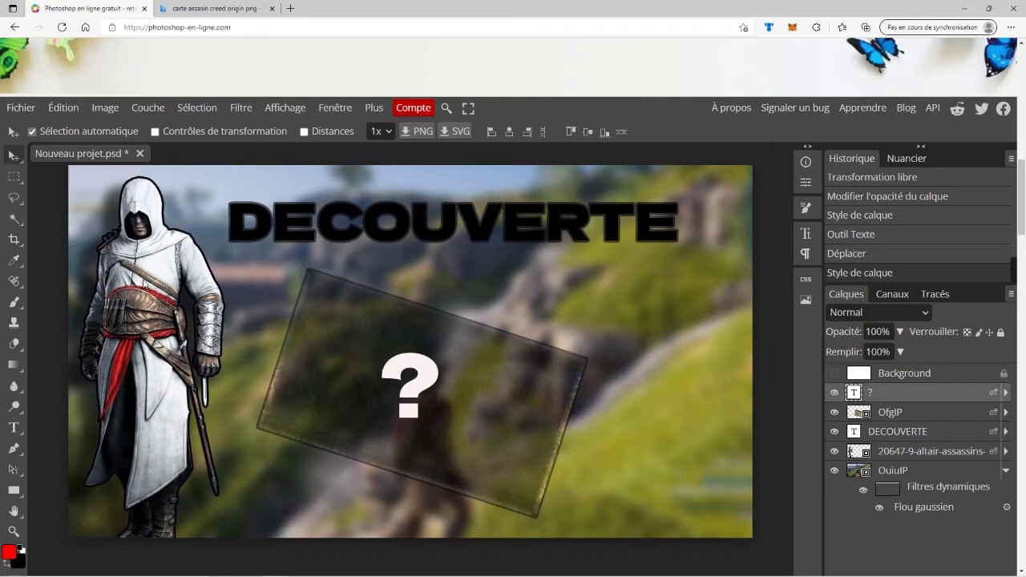
pyautogui.click(218, 9)
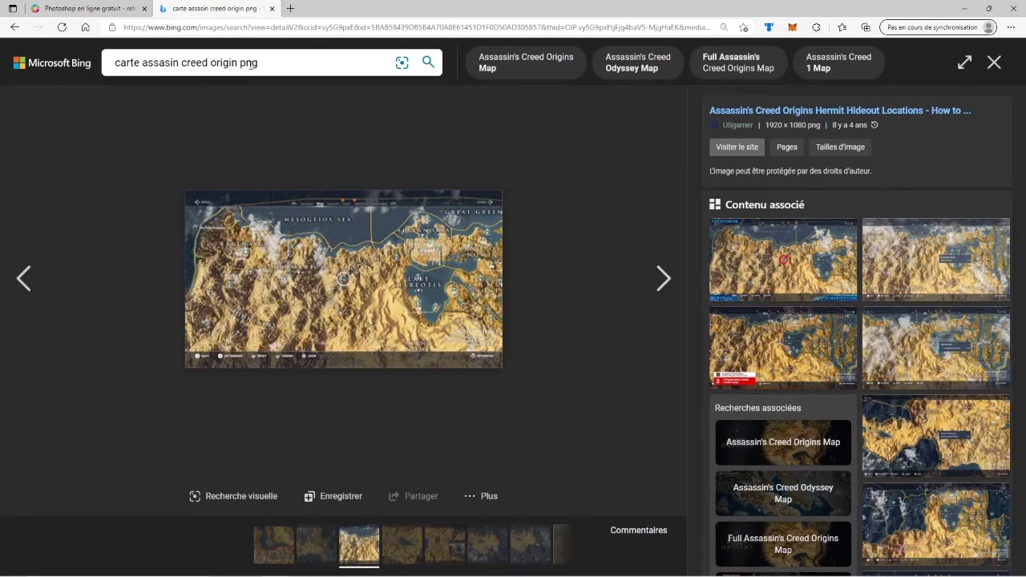
# - Browse the Bing Origins image results, previewing a transparent character image
pyautogui.hotkey('alt', 'Left')
pyautogui.scroll(-5, 481, 313)
pyautogui.scroll(-5, 481, 313)
pyautogui.scroll(1, 481, 317)
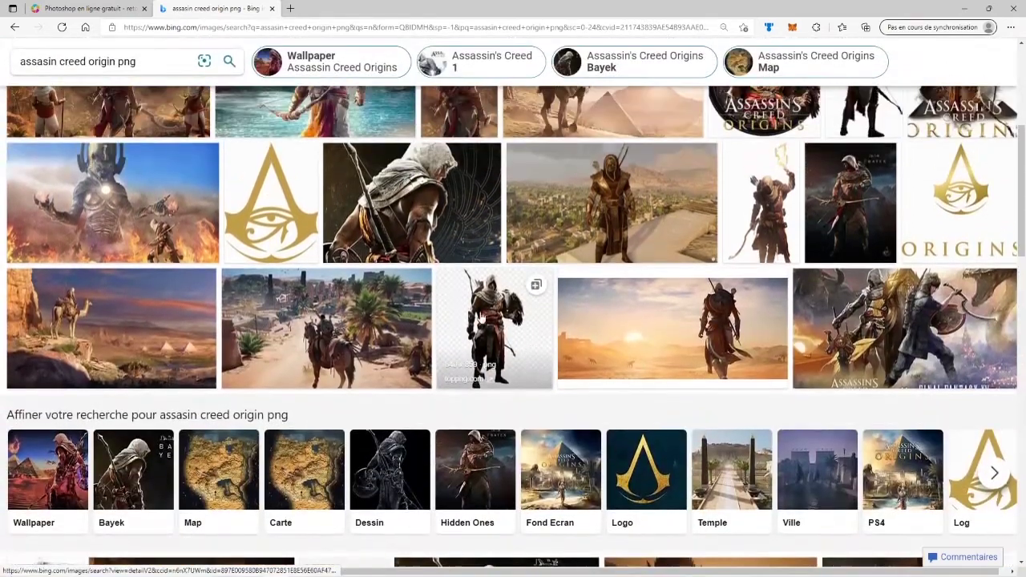
pyautogui.click(481, 318)
pyautogui.click(991, 62)
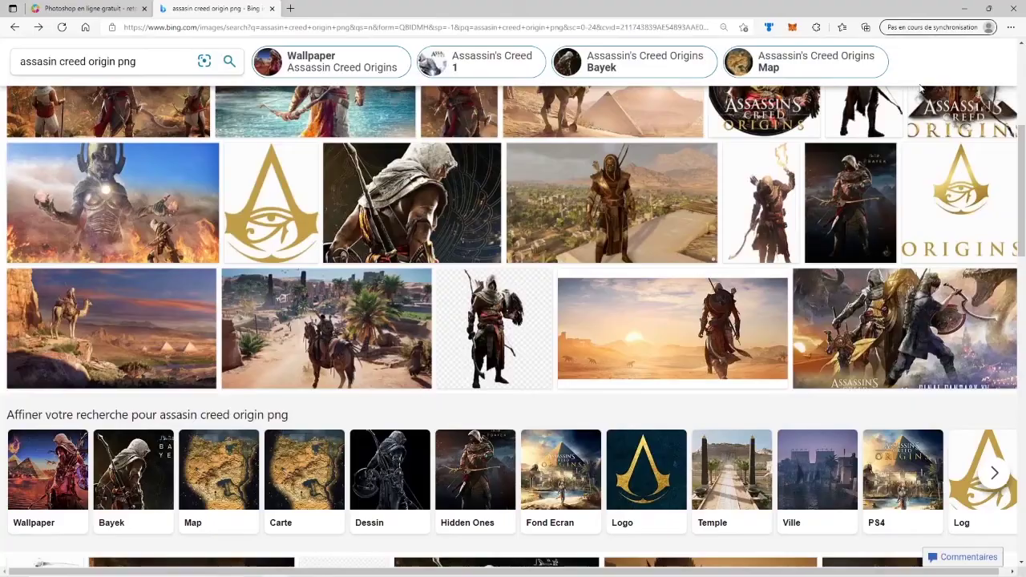
pyautogui.scroll(-3, 922, 90)
pyautogui.scroll(-5, 922, 90)
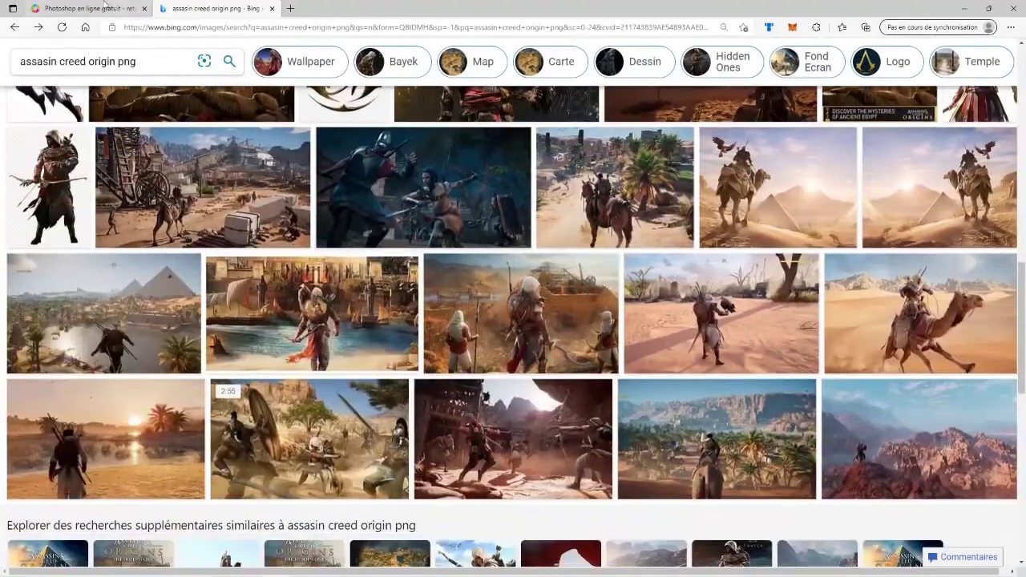
pyautogui.click(104, 8)
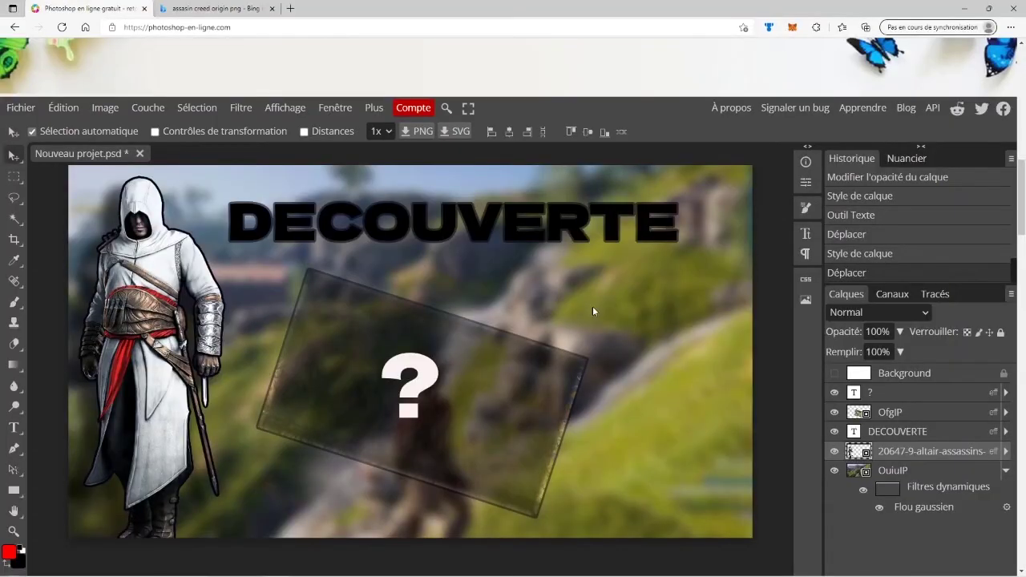
pyautogui.click(217, 8)
pyautogui.scroll(5, 167, 149)
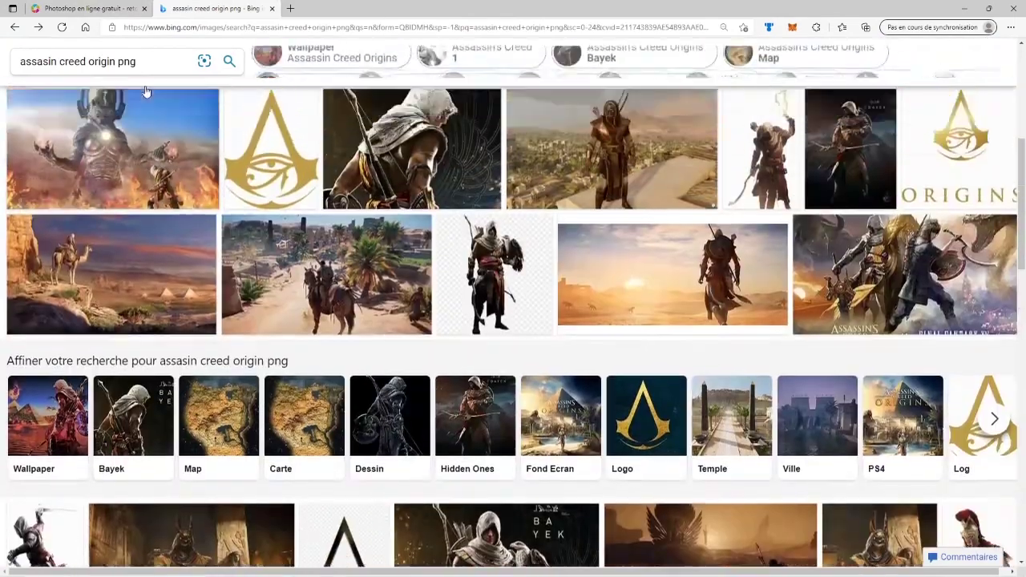
pyautogui.scroll(3, 160, 143)
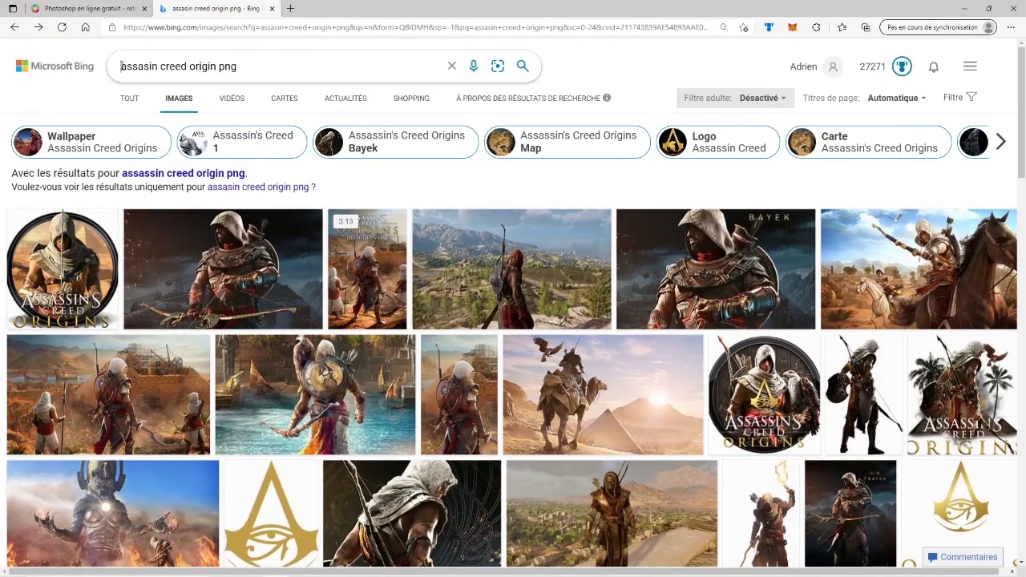
# - Search Bing for 'logo assasin creed origin png' and save the first gold logo result
pyautogui.click(121, 66)
pyautogui.write('logo')
pyautogui.press('Return')
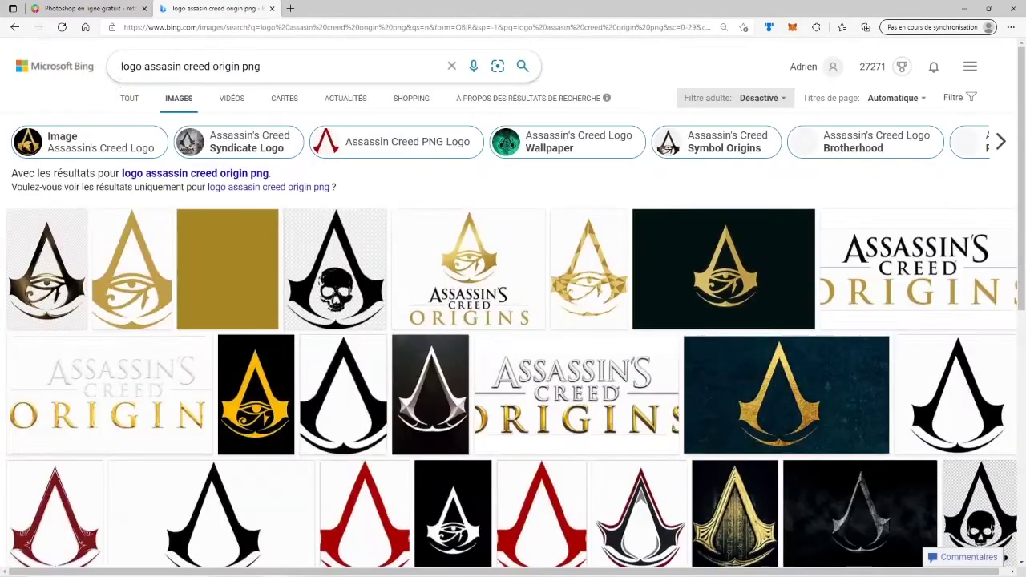
pyautogui.click(48, 281)
pyautogui.rightClick(343, 288)
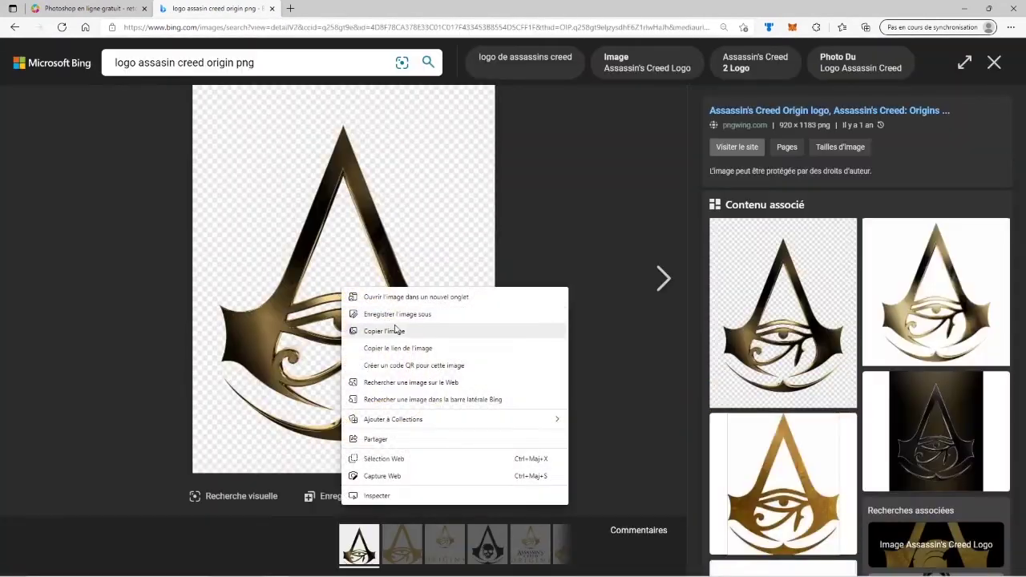
pyautogui.click(397, 314)
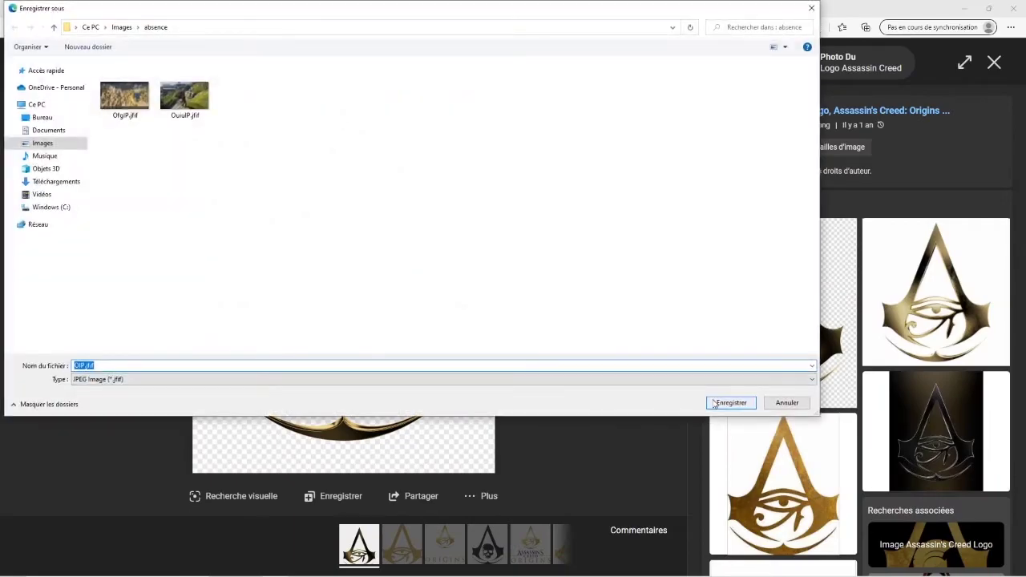
pyautogui.click(714, 403)
pyautogui.click(88, 8)
# - Place the OIP.jfif logo in Photopea, then delete it for its fake checkerboard background
pyautogui.click(21, 108)
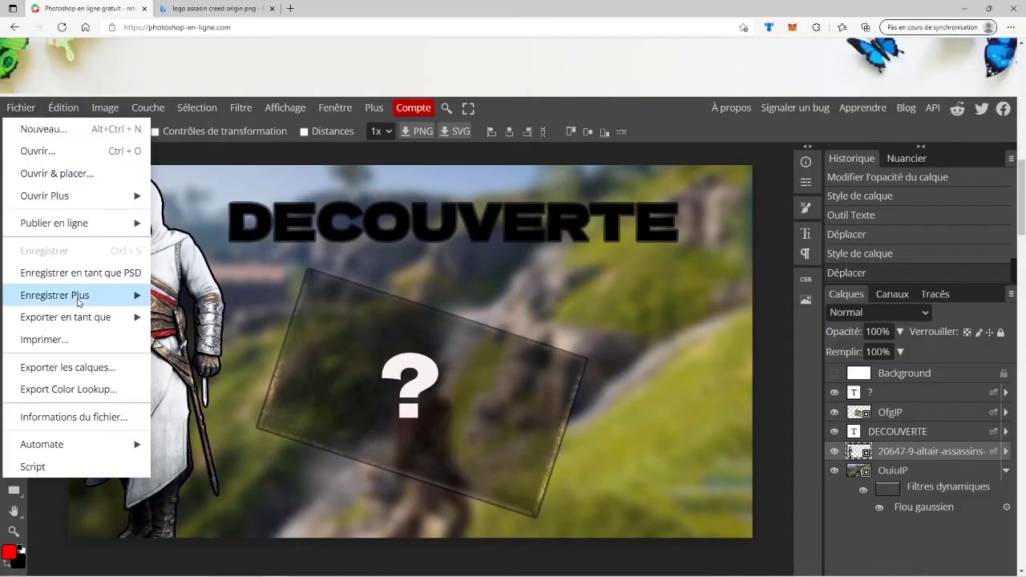
pyautogui.click(56, 173)
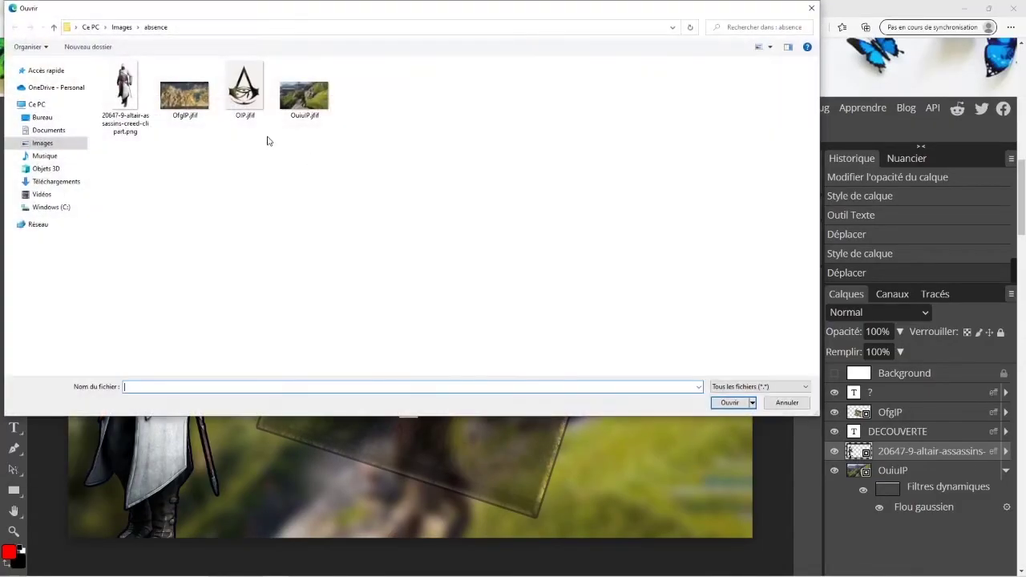
pyautogui.click(263, 119)
pyautogui.click(729, 403)
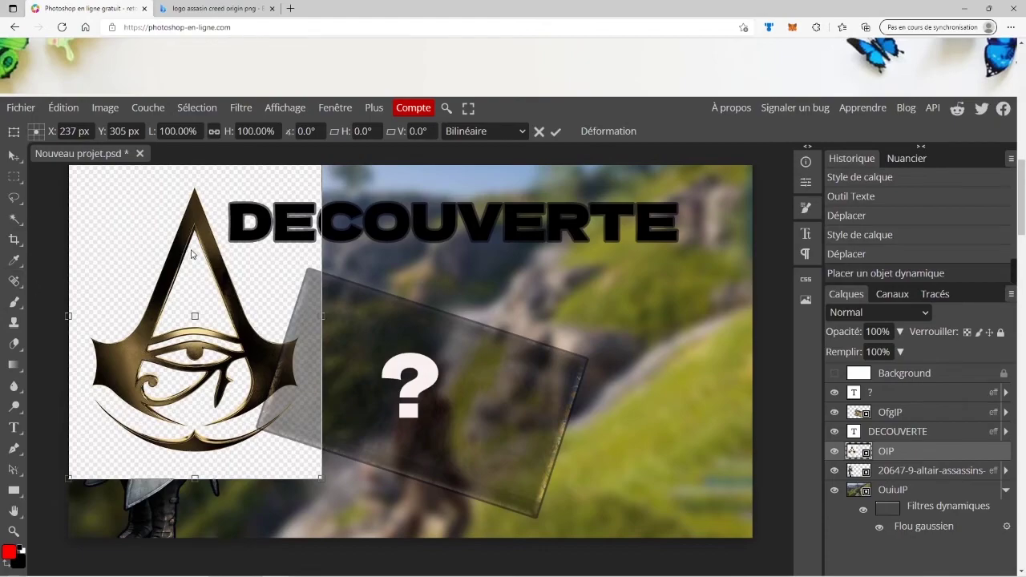
pyautogui.press('Delete')
# - Save the flat gold Origins logo from Bing as OB1P, then return to Photopea
pyautogui.click(215, 8)
pyautogui.click(1000, 101)
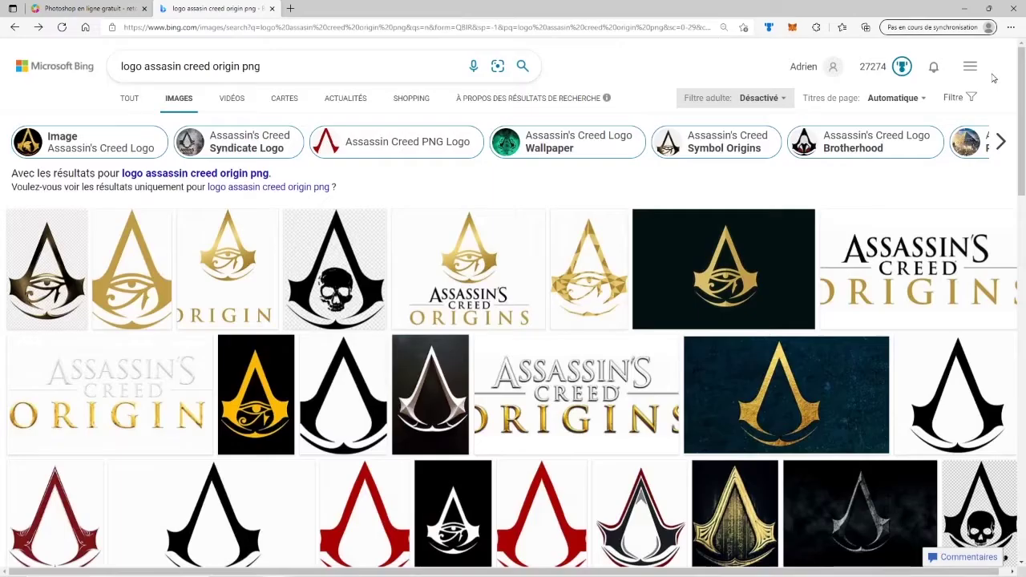
pyautogui.click(132, 301)
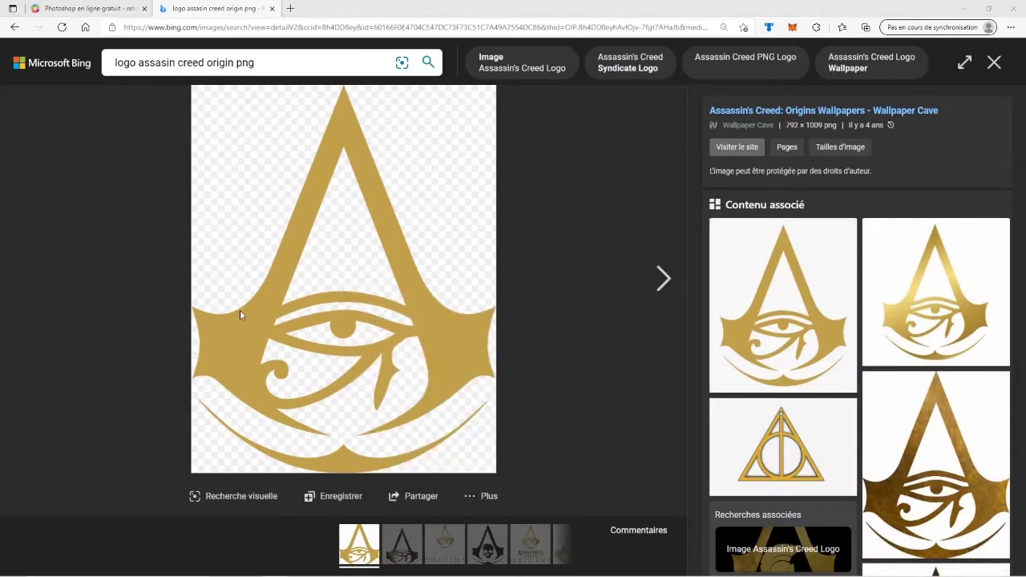
pyautogui.rightClick(240, 309)
pyautogui.click(272, 349)
pyautogui.write('OB1P')
pyautogui.press('Return')
pyautogui.hotkey('ctrl', 'shift', 'Tab')
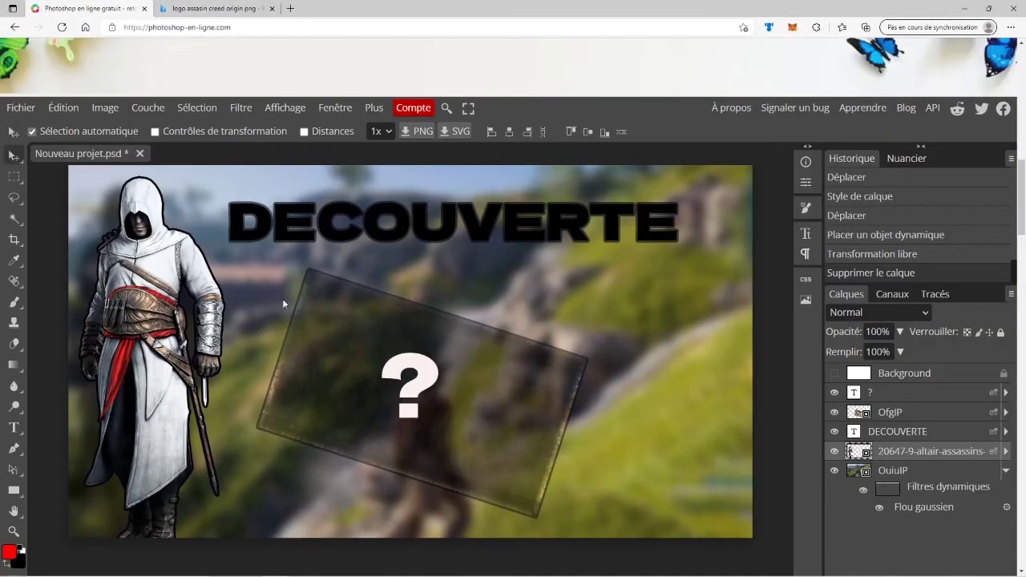
# - Place the gold Origins logo PNG and shrink it into the bottom-right corner
pyautogui.click(20, 107)
pyautogui.click(38, 172)
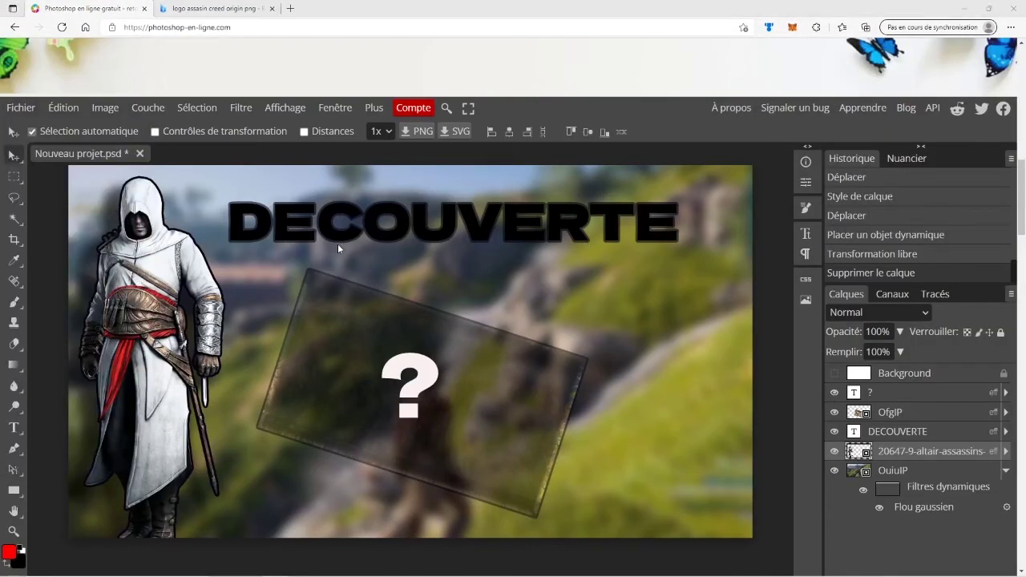
pyautogui.doubleClick(365, 88)
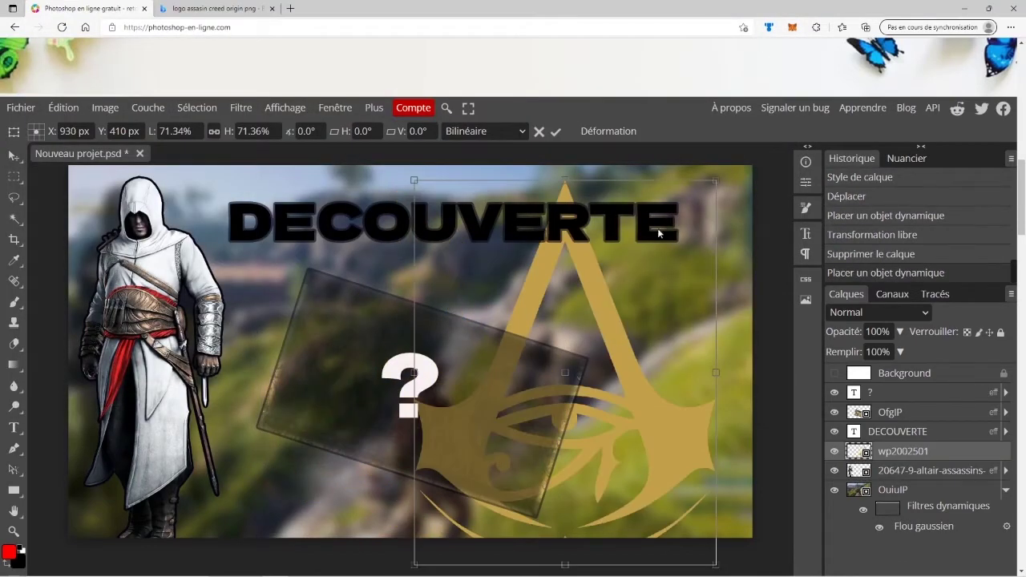
pyautogui.moveTo(713, 178)
pyautogui.mouseDown()
pyautogui.moveTo(686, 348)
pyautogui.moveTo(649, 368)
pyautogui.mouseUp()
pyautogui.moveTo(611, 431); pyautogui.dragTo(691, 492)
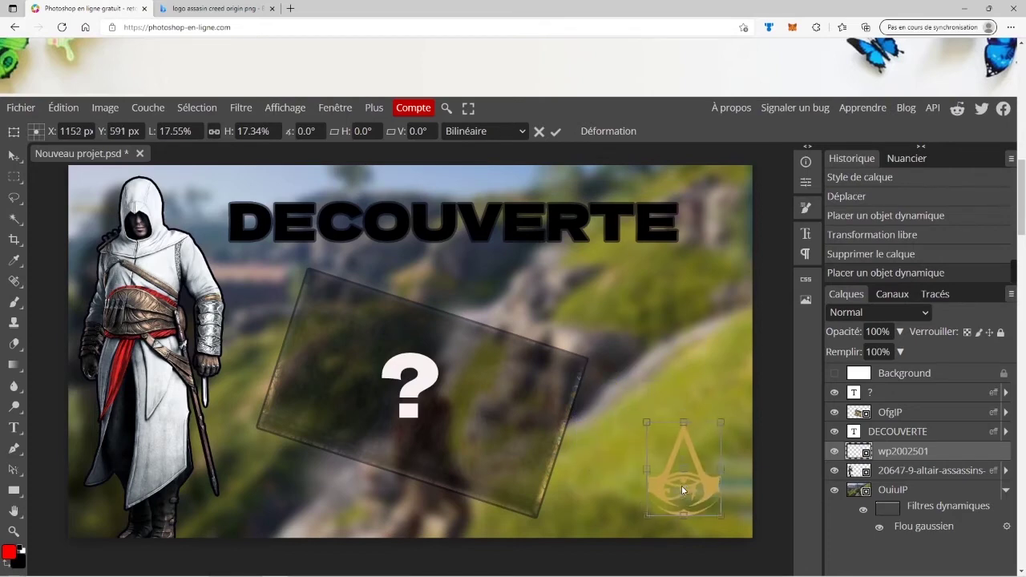
pyautogui.press('Return')
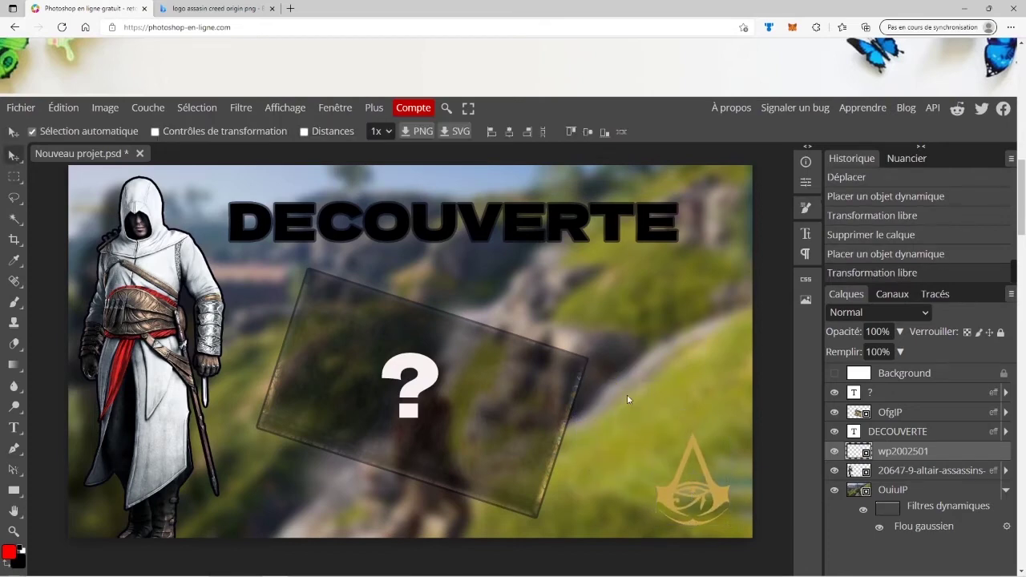
# - Apply a white Incrustation couleur (colour overlay) blending style to the logo layer
pyautogui.rightClick(910, 465)
pyautogui.click(850, 246)
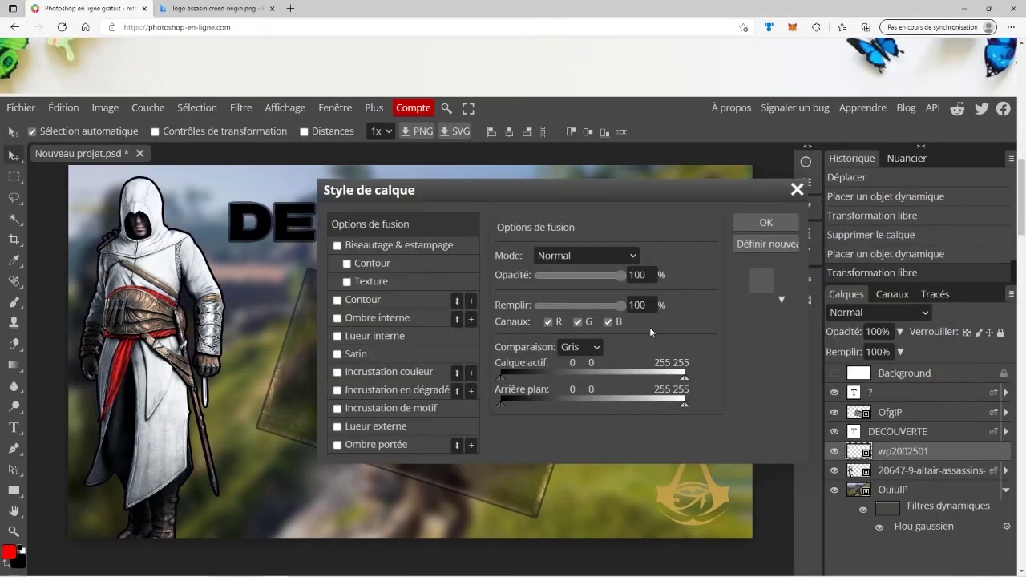
pyautogui.moveTo(542, 193); pyautogui.dragTo(614, 133)
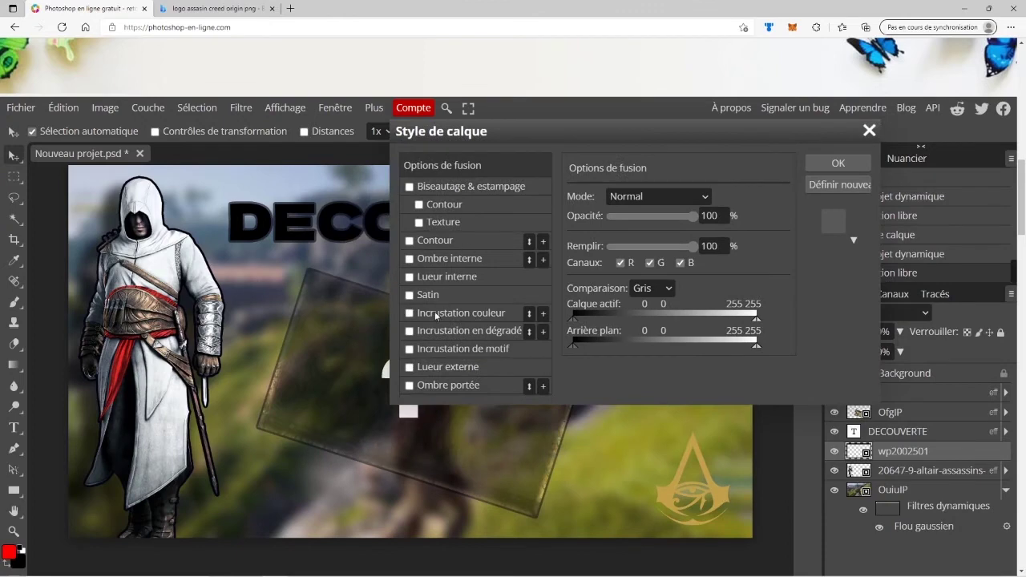
pyautogui.click(437, 315)
pyautogui.click(813, 163)
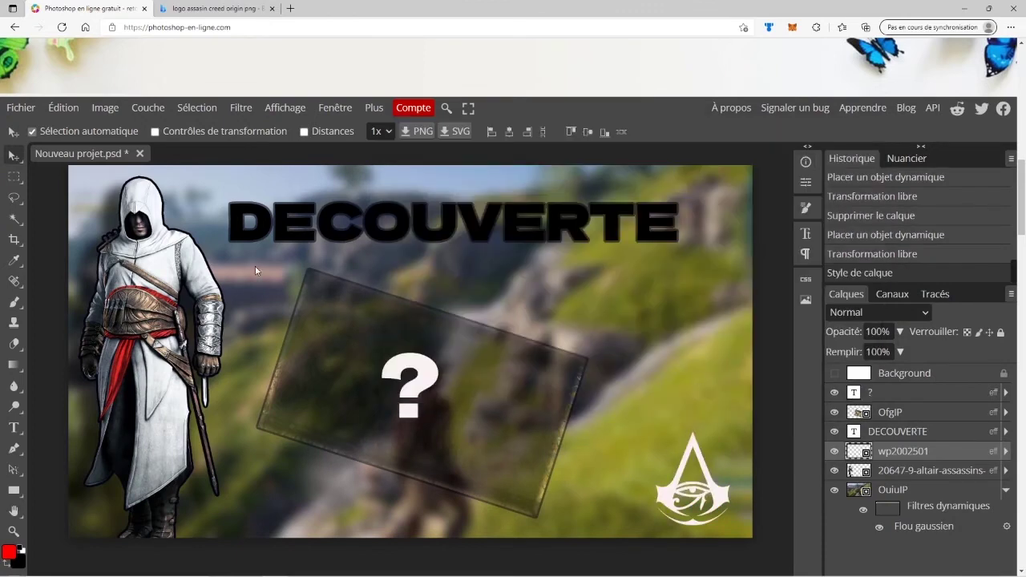
pyautogui.scroll(-3, 481, 337)
pyautogui.scroll(3, 480, 334)
pyautogui.scroll(1, 402, 316)
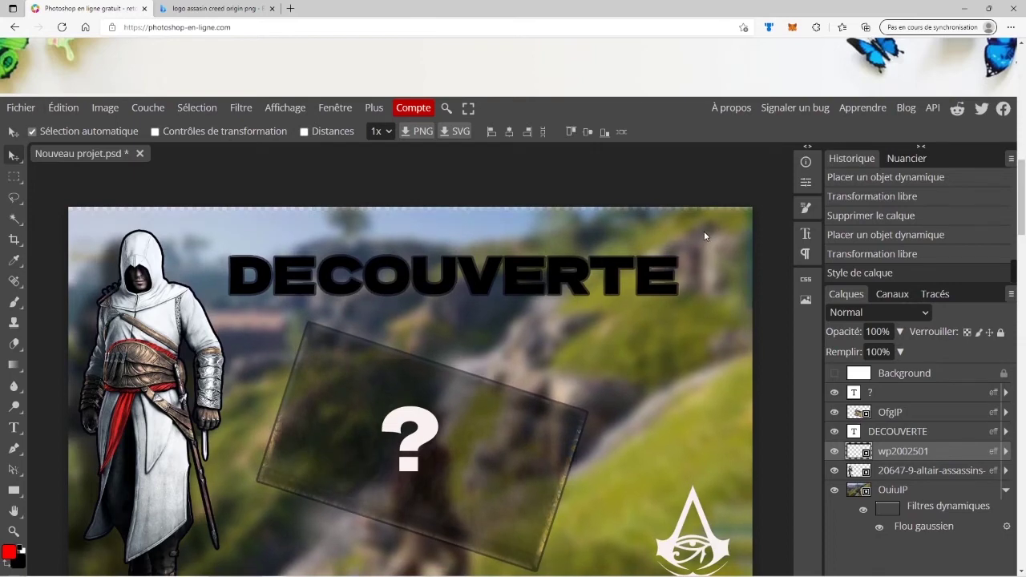
pyautogui.moveTo(704, 231); pyautogui.dragTo(584, 302)
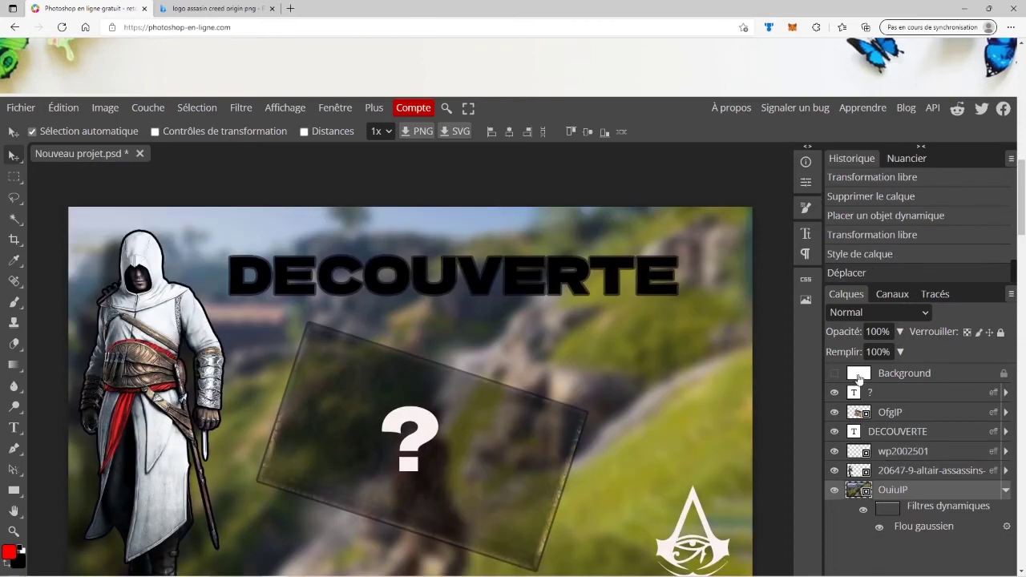
pyautogui.click(834, 374)
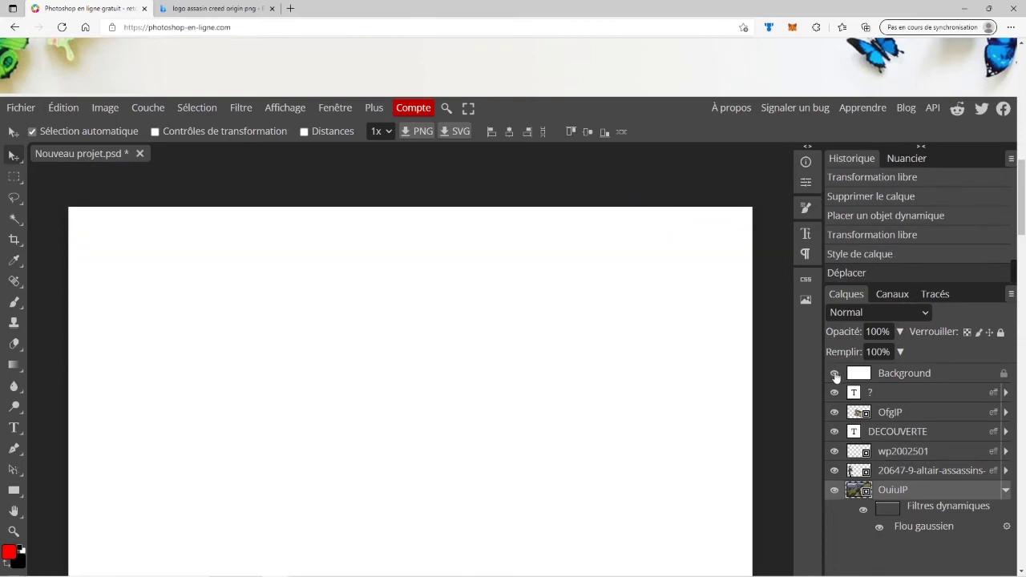
pyautogui.click(835, 374)
pyautogui.moveTo(905, 376); pyautogui.dragTo(918, 383)
pyautogui.moveTo(922, 431); pyautogui.dragTo(918, 473)
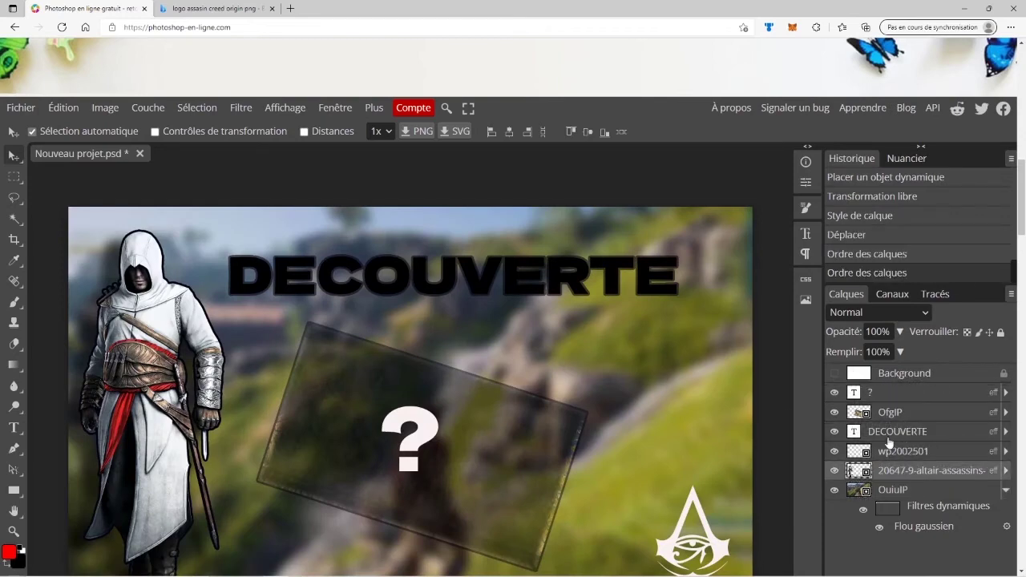
pyautogui.moveTo(921, 472); pyautogui.dragTo(926, 407)
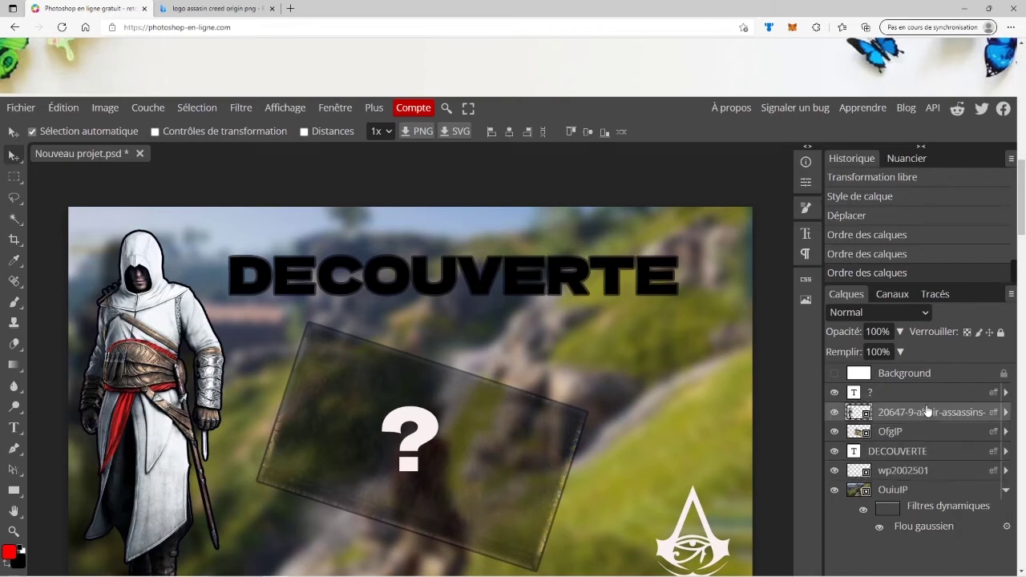
pyautogui.moveTo(163, 377); pyautogui.dragTo(429, 375)
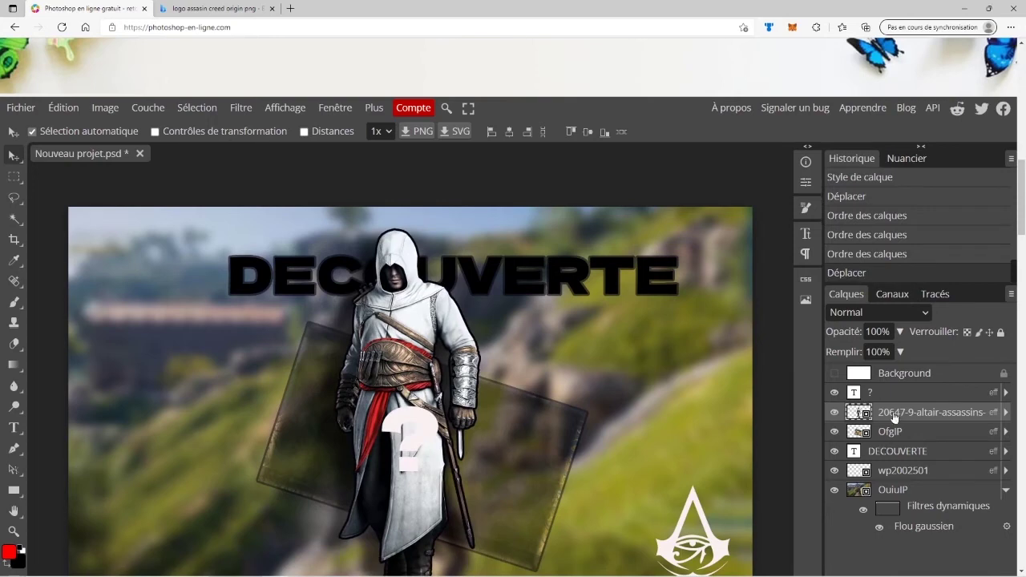
pyautogui.moveTo(895, 416); pyautogui.dragTo(906, 523)
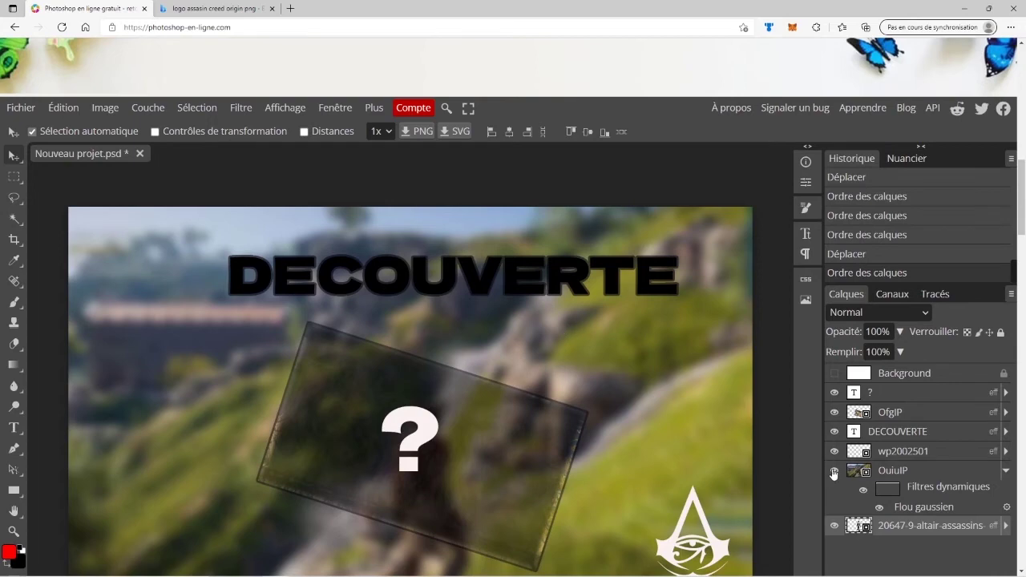
pyautogui.click(833, 470)
pyautogui.click(833, 470)
pyautogui.moveTo(926, 528); pyautogui.dragTo(920, 467)
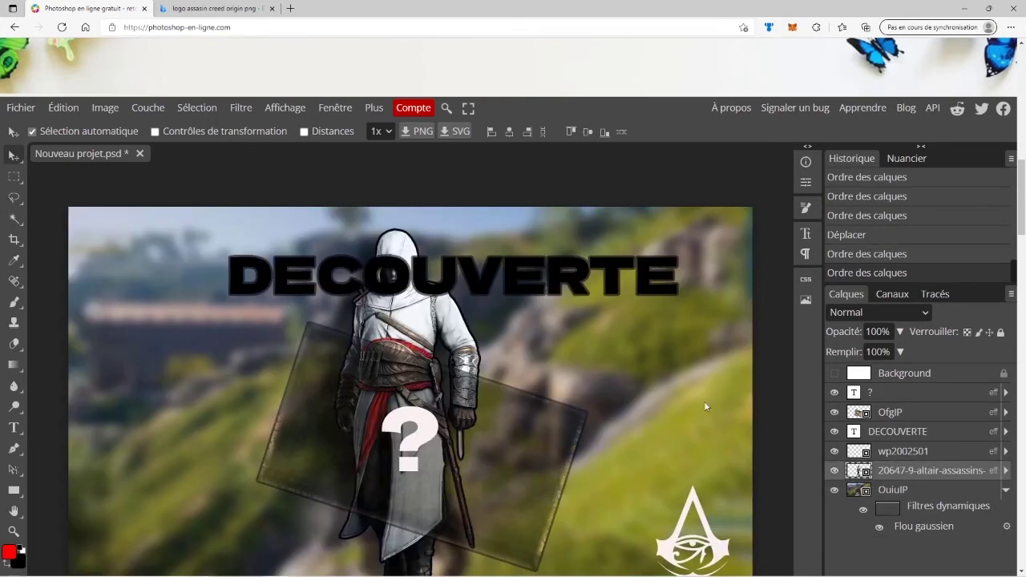
pyautogui.moveTo(409, 328); pyautogui.dragTo(173, 326)
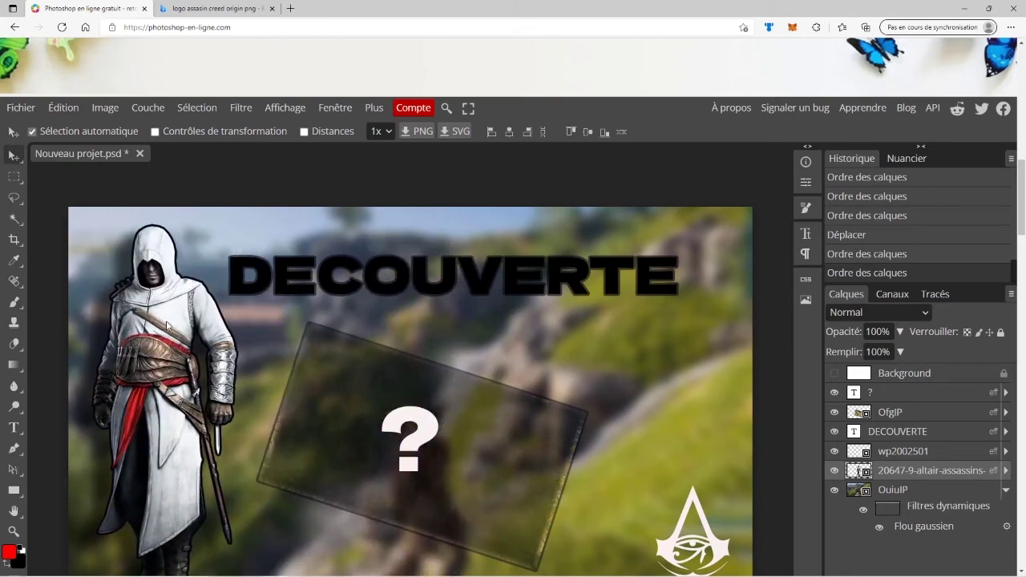
pyautogui.scroll(-1, 326, 166)
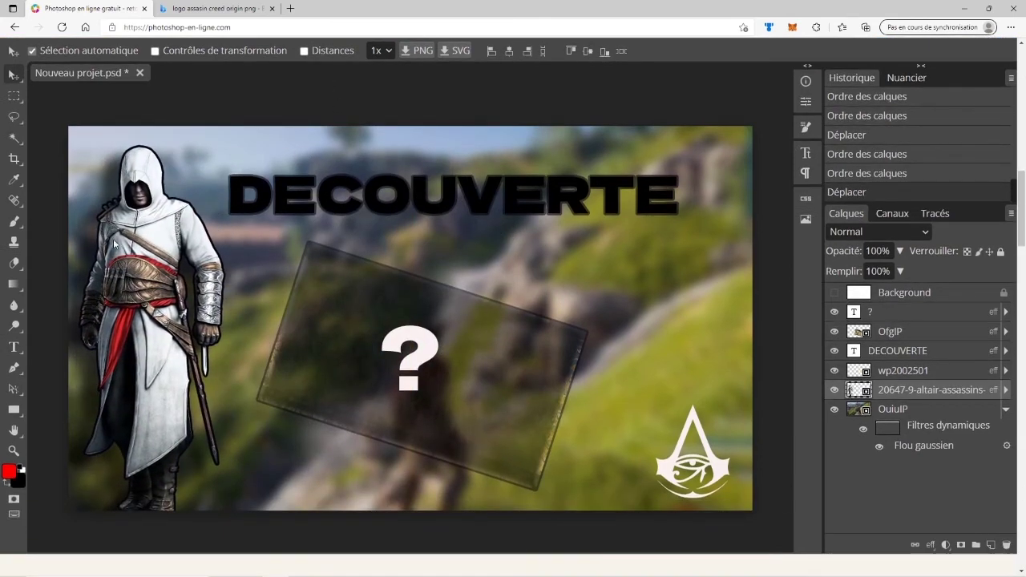
pyautogui.scroll(1, 741, 278)
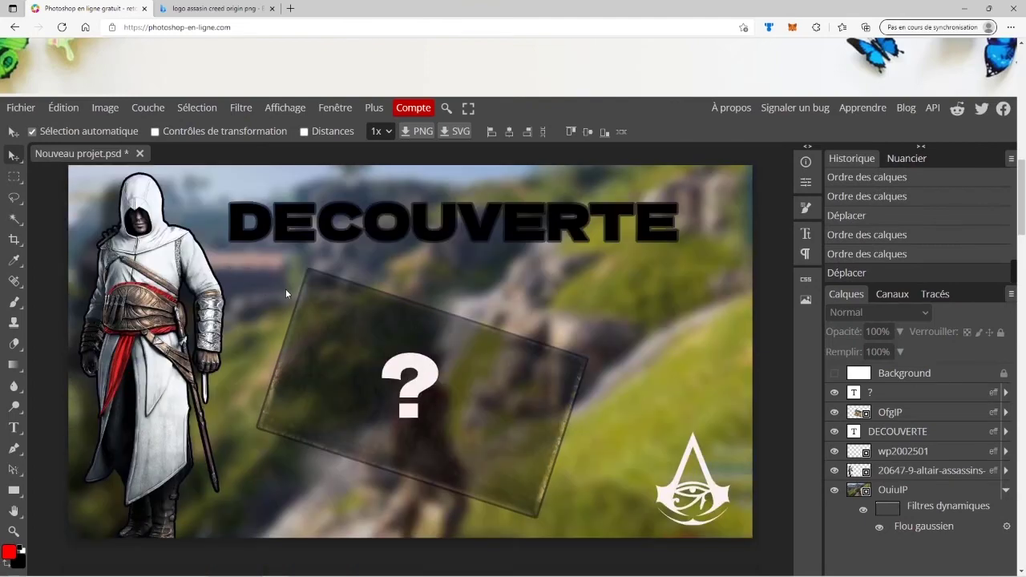
pyautogui.scroll(1, 308, 286)
pyautogui.scroll(-1, 321, 310)
pyautogui.scroll(3, 332, 264)
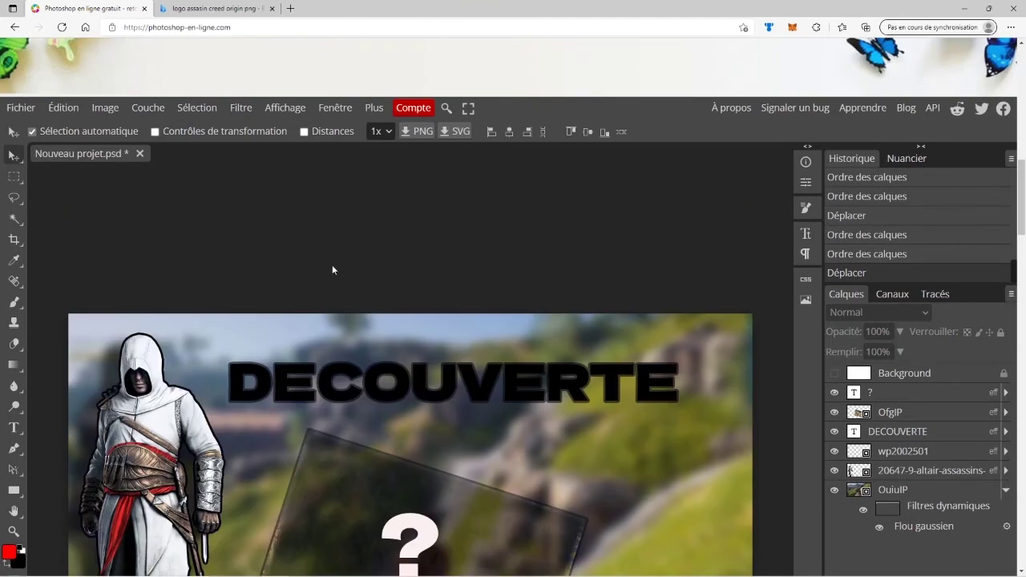
pyautogui.scroll(-4, 327, 323)
pyautogui.scroll(2, 327, 323)
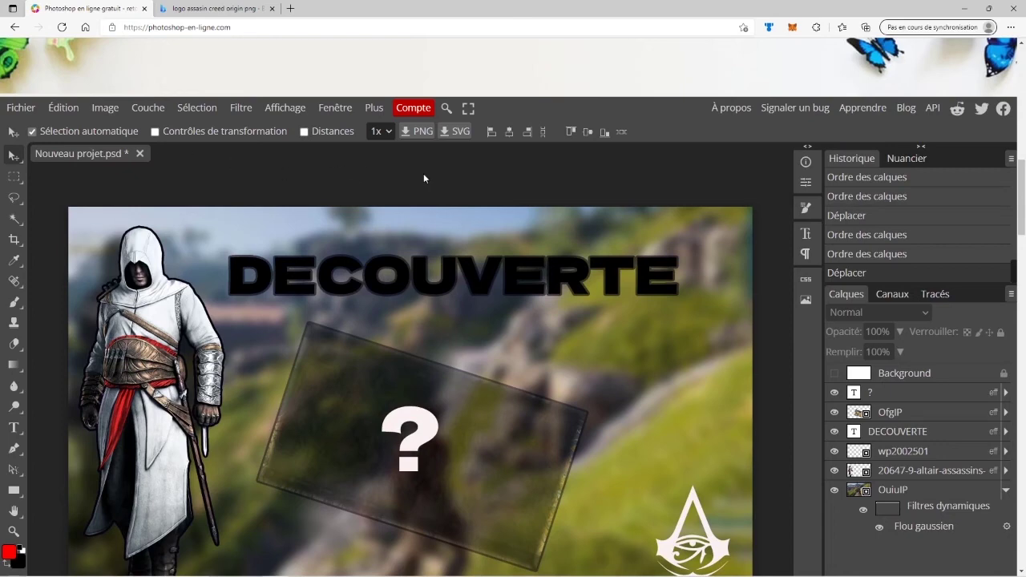
# - Export the thumbnail as JPG with Qualité set to 100%
pyautogui.click(16, 108)
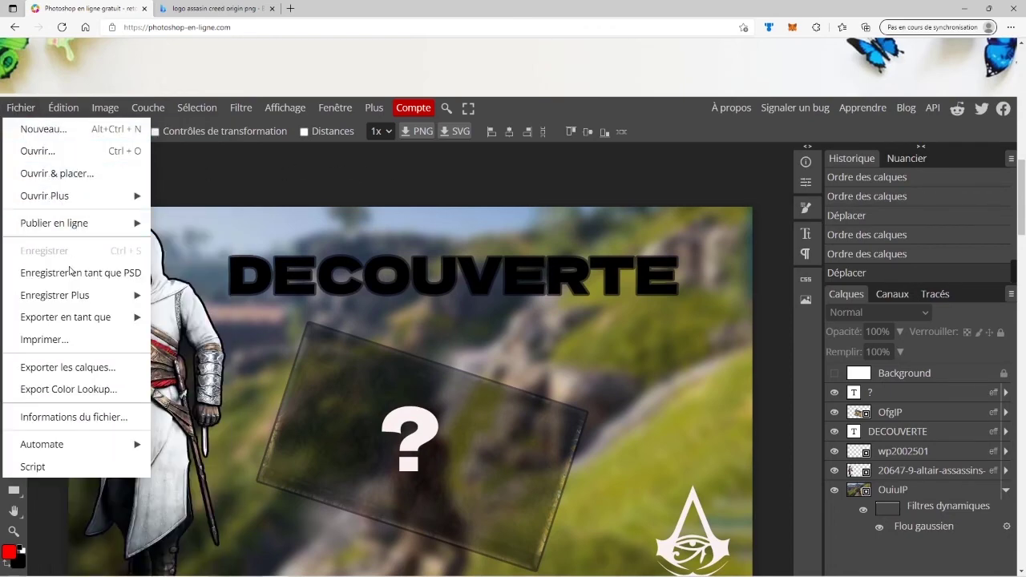
pyautogui.moveTo(66, 317)
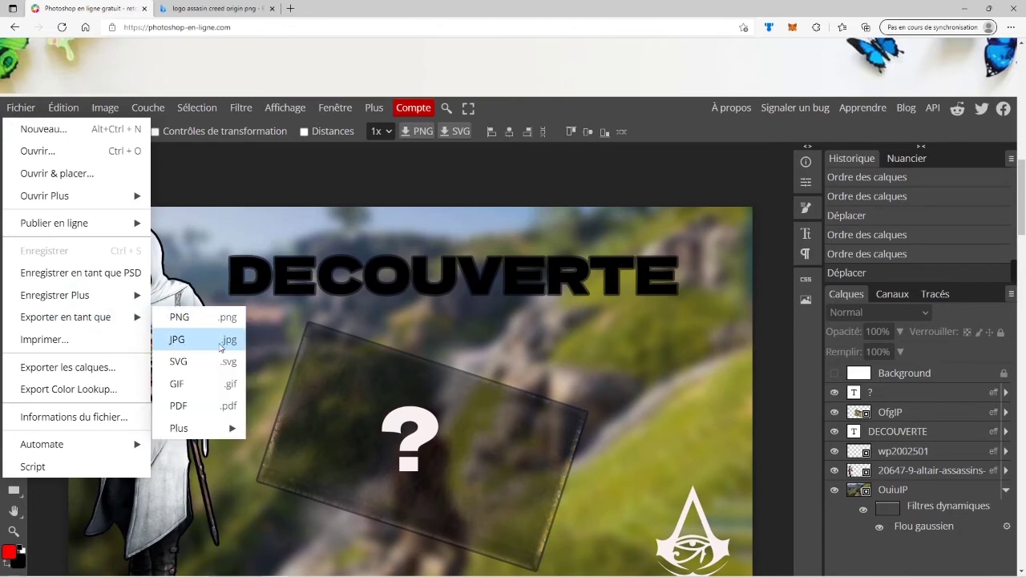
pyautogui.click(201, 342)
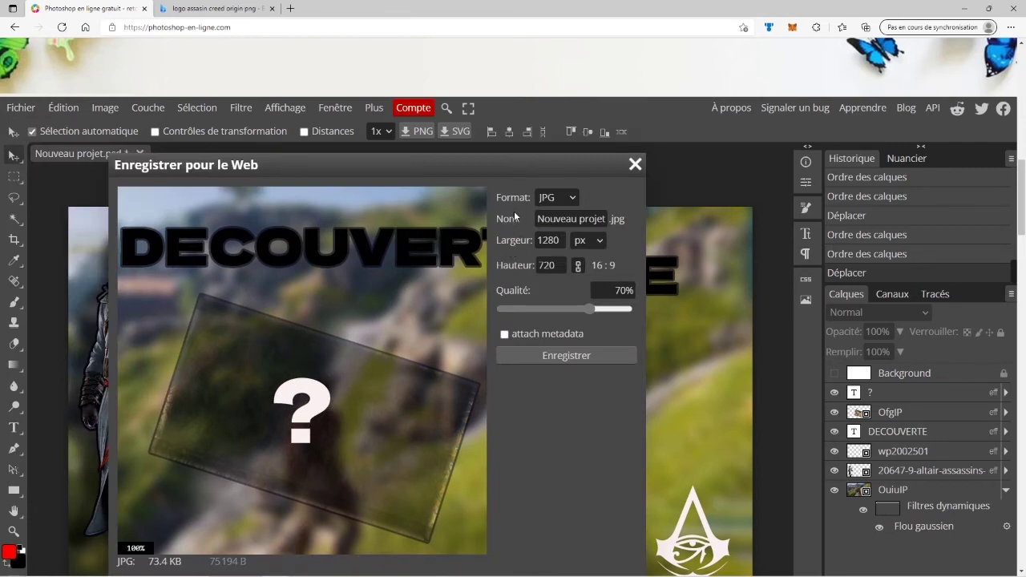
pyautogui.moveTo(591, 309)
pyautogui.mouseDown()
pyautogui.moveTo(540, 309)
pyautogui.moveTo(614, 312)
pyautogui.moveTo(600, 310)
pyautogui.mouseUp()
pyautogui.scroll(-1, 321, 255)
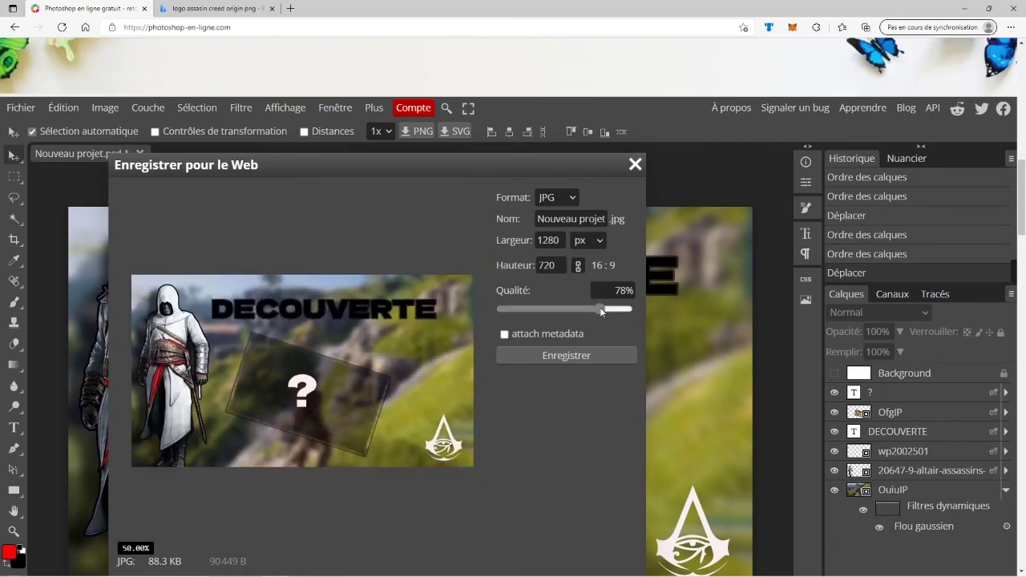
pyautogui.moveTo(623, 308); pyautogui.dragTo(638, 308)
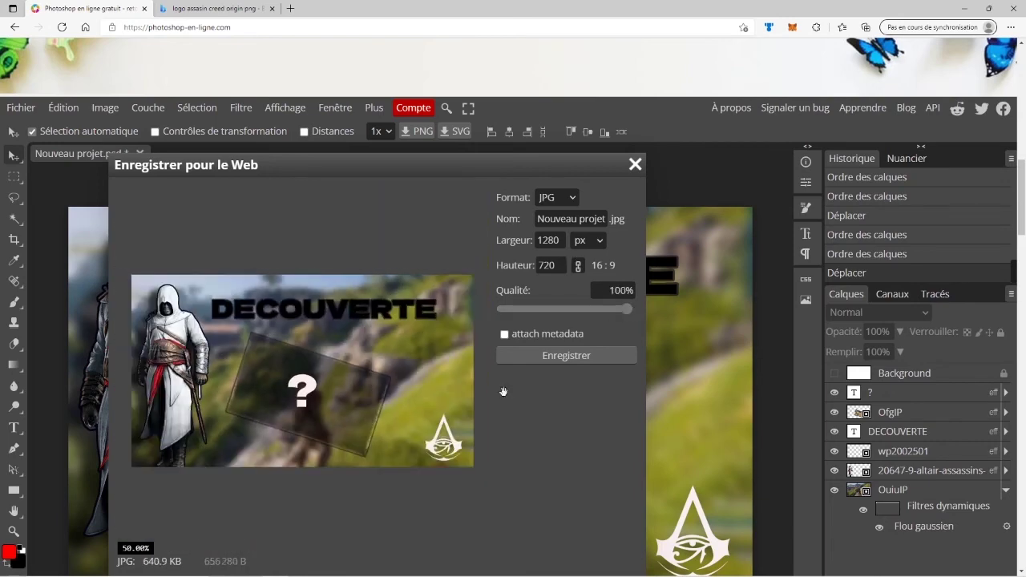
# - Save the exported JPG as Nouveau projet.jpg in the absence folder
pyautogui.click(548, 358)
pyautogui.click(560, 355)
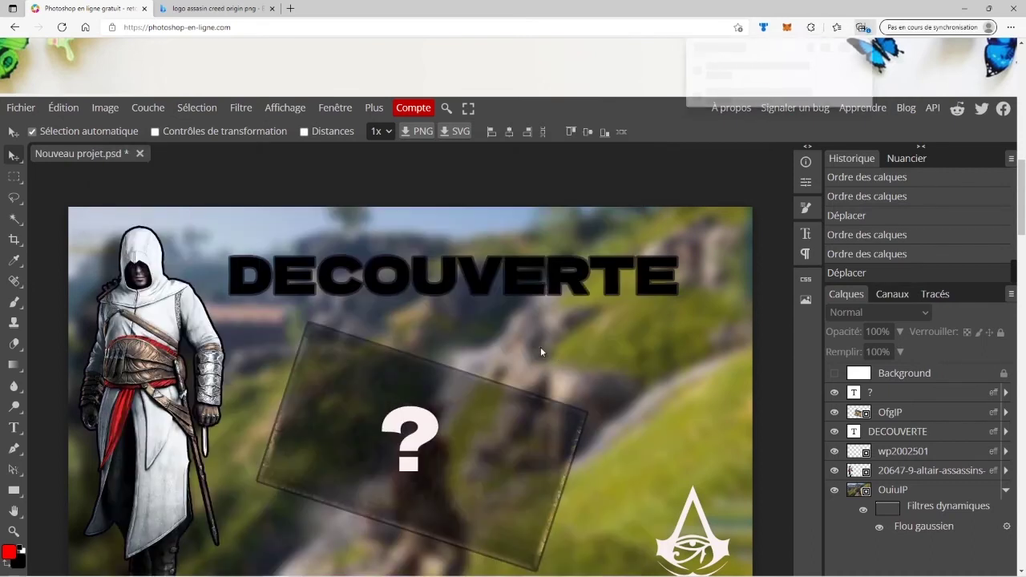
pyautogui.click(801, 83)
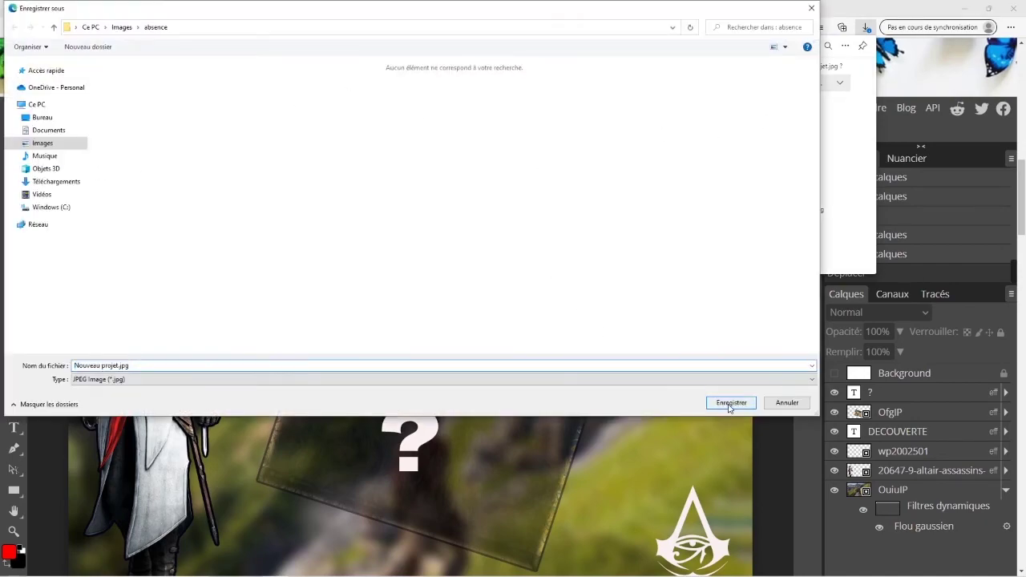
pyautogui.click(728, 404)
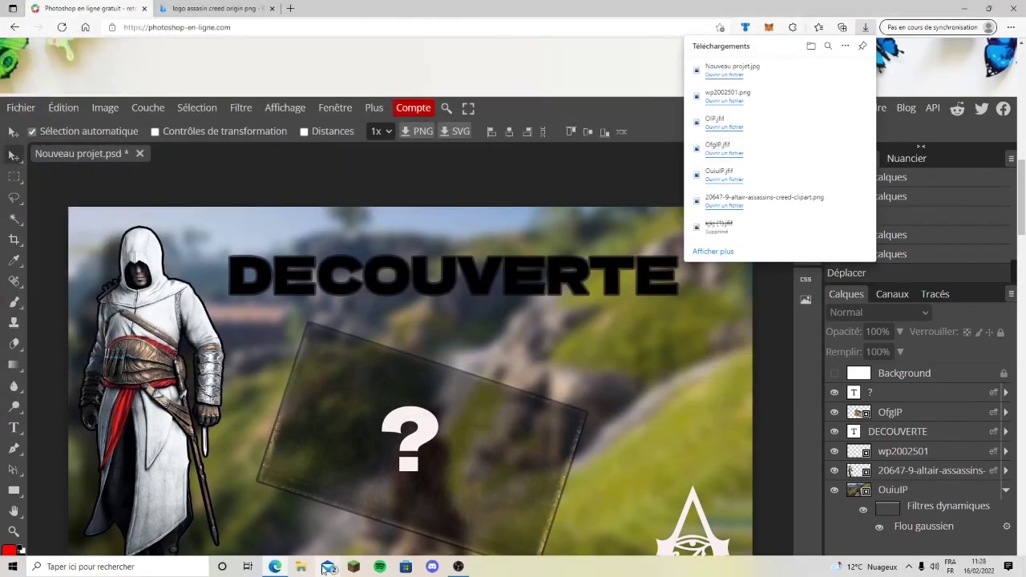
# - Open Nouveau projet.jpg in Photos, zoom in, then minimize Photos and Explorer
pyautogui.click(301, 568)
pyautogui.doubleClick(459, 314)
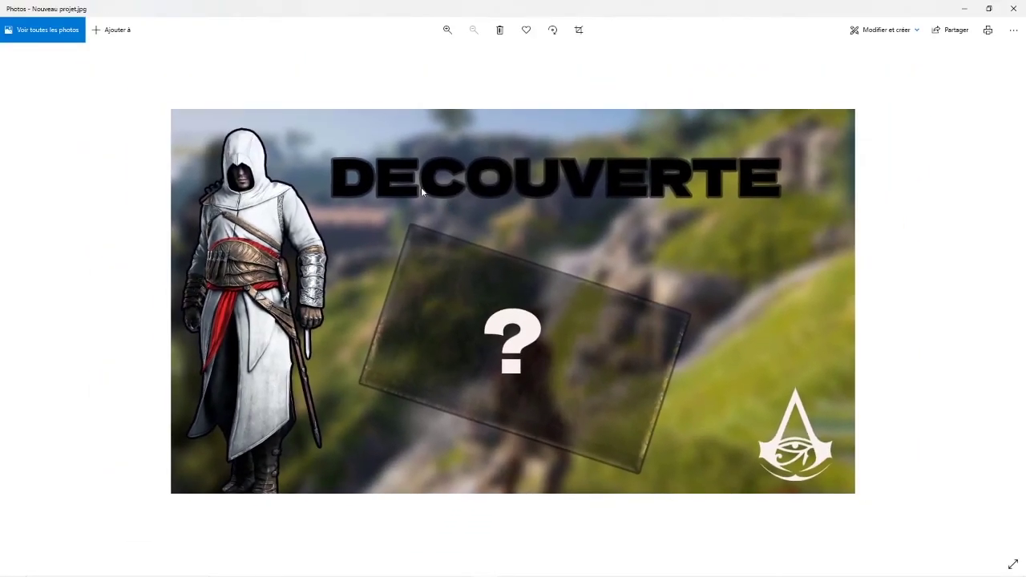
pyautogui.scroll(1, 545, 294)
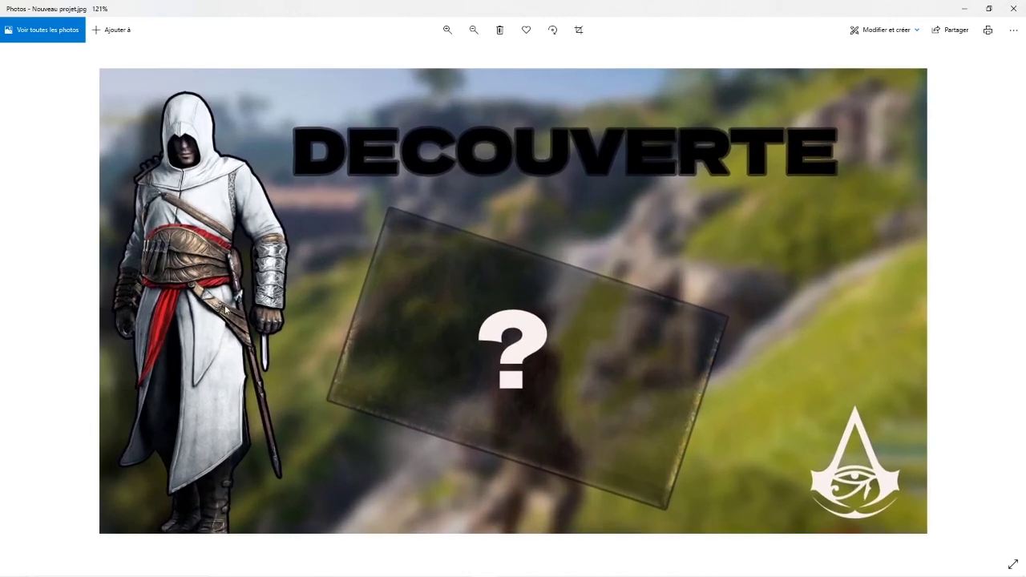
pyautogui.click(964, 8)
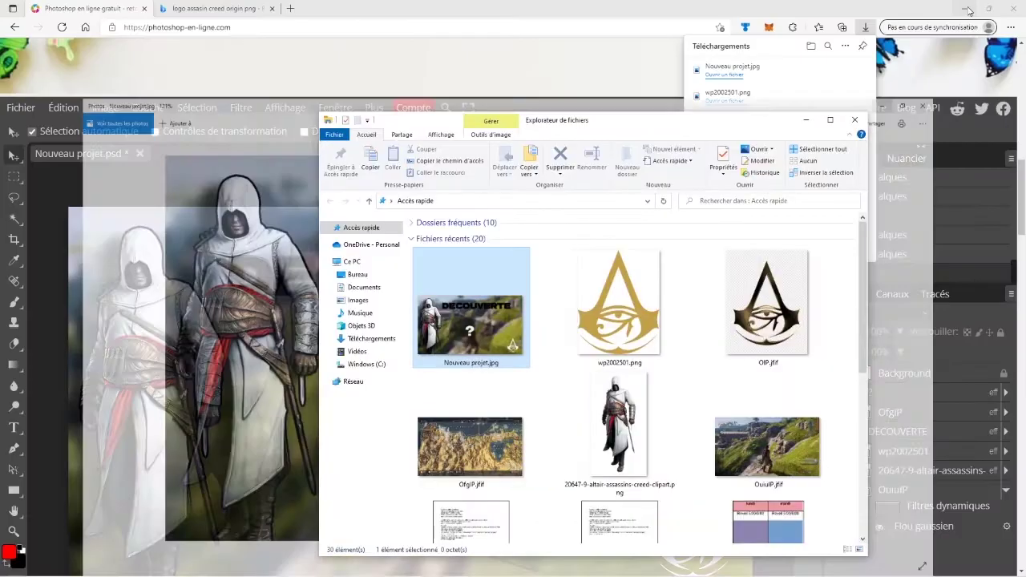
pyautogui.click(805, 120)
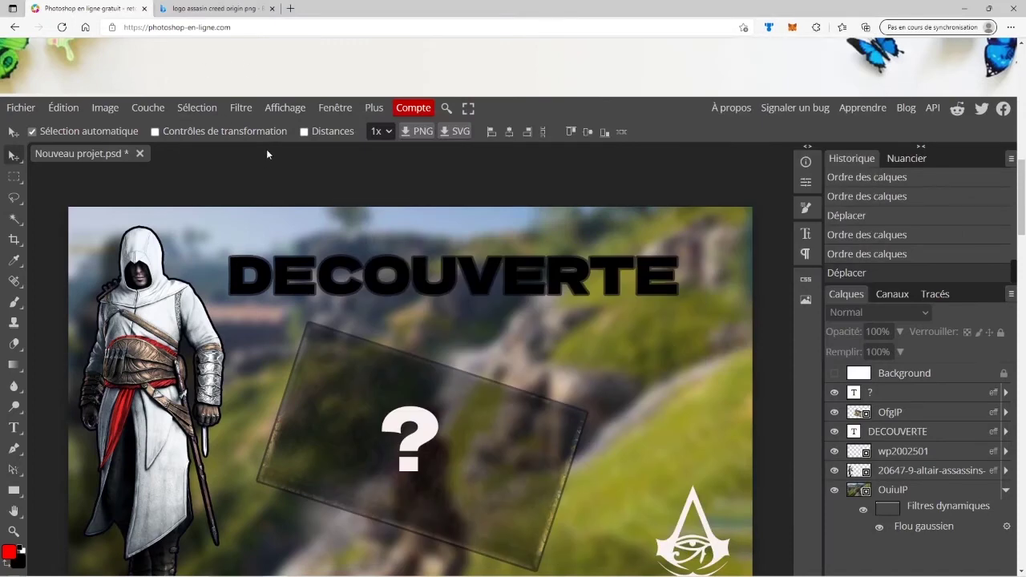
pyautogui.scroll(-1, 281, 241)
pyautogui.scroll(-1, 321, 274)
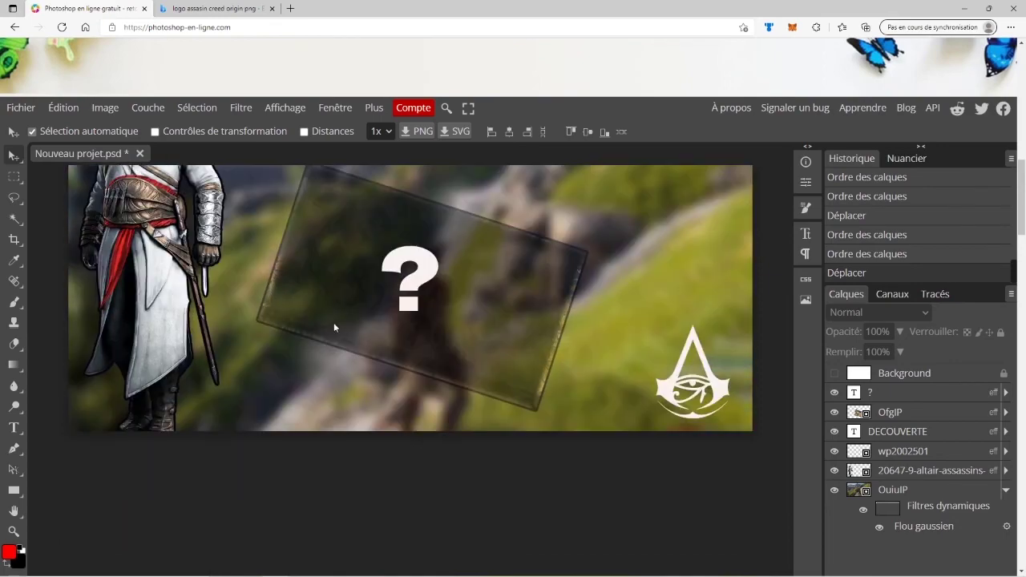
pyautogui.scroll(3, 482, 377)
pyautogui.scroll(-1, 637, 322)
pyautogui.scroll(-2, 772, 310)
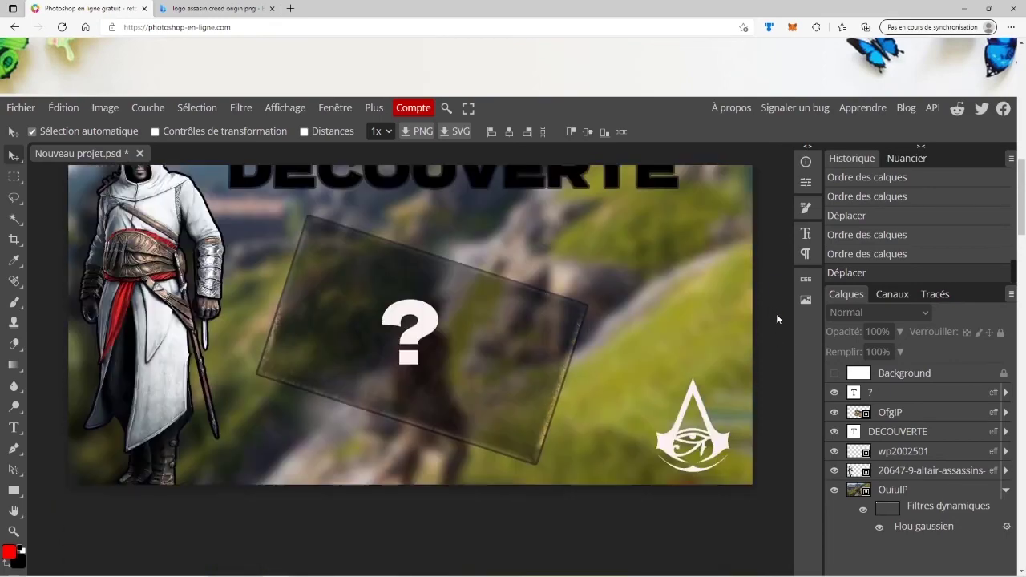
pyautogui.scroll(4, 776, 314)
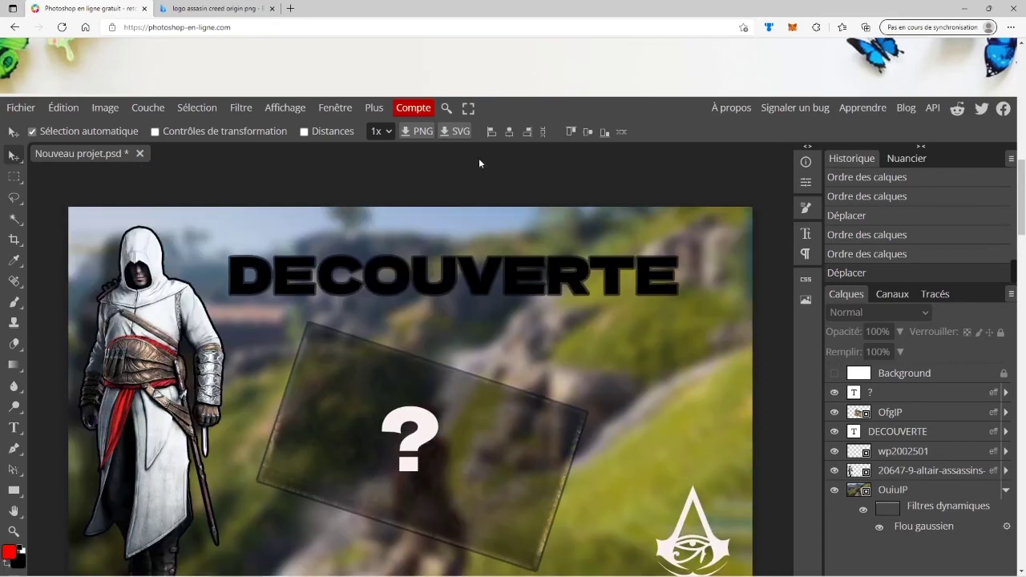